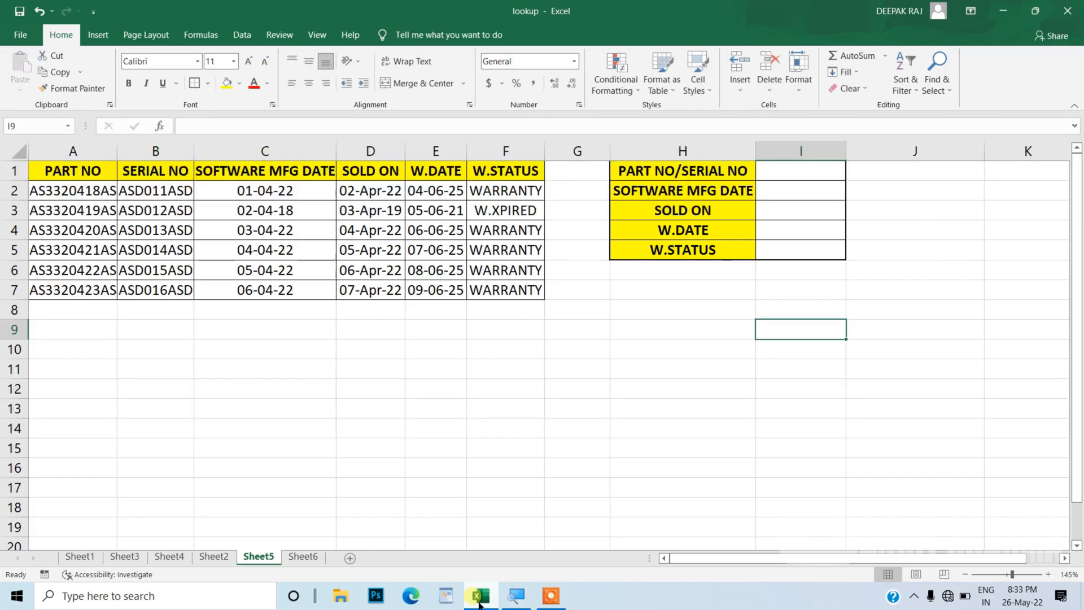
Step: Widen the SERIAL NO column B slightly
{"action": "left_click", "coordinate": [404, 350]}
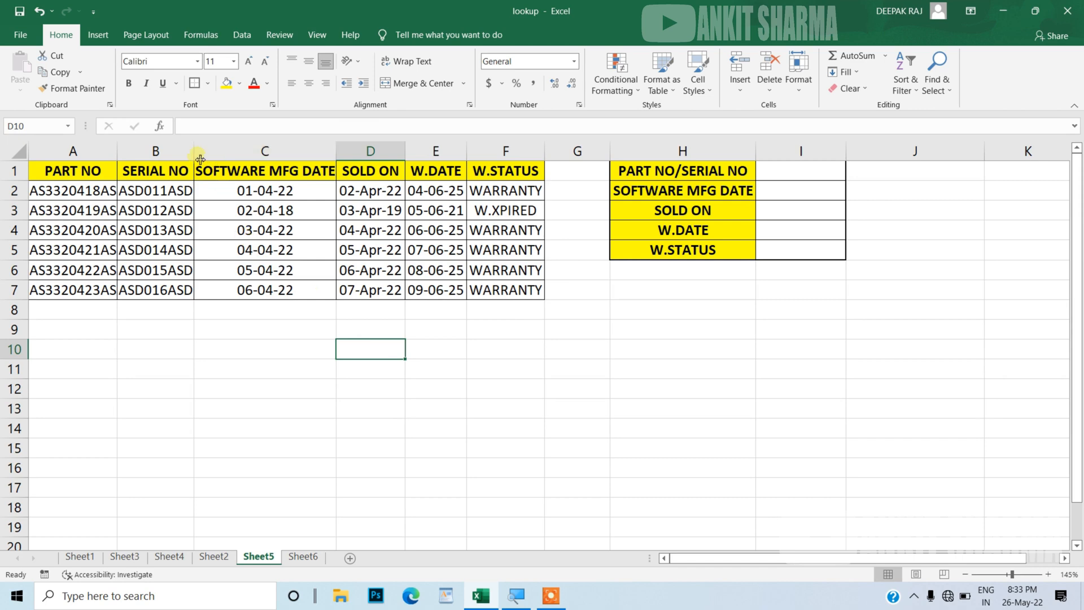
{"action": "left_click_drag", "start_coordinate": [194, 151], "coordinate": [218, 152]}
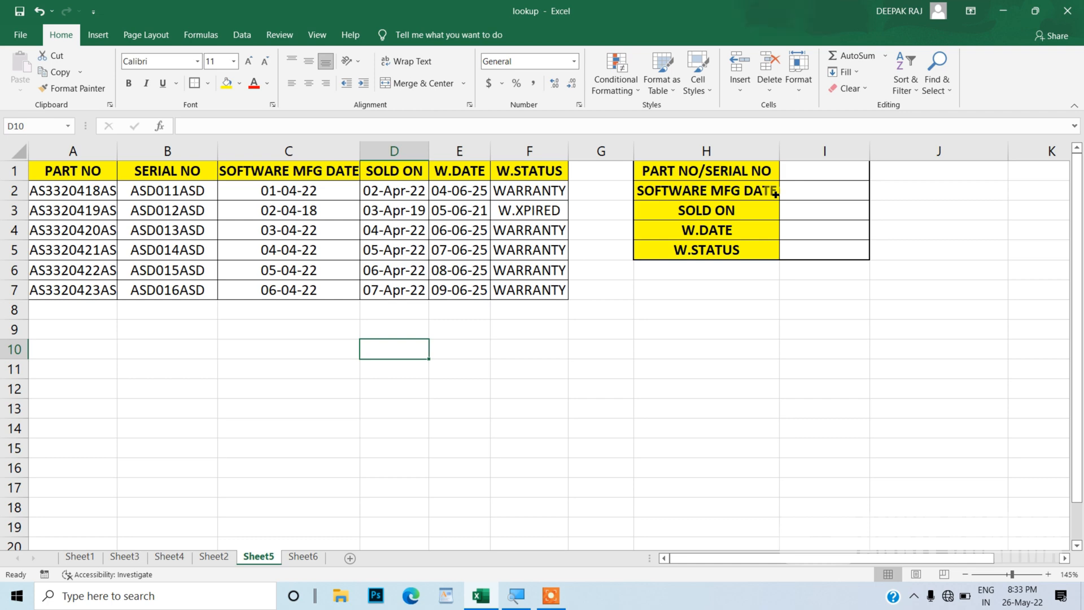
{"action": "left_click", "coordinate": [802, 179]}
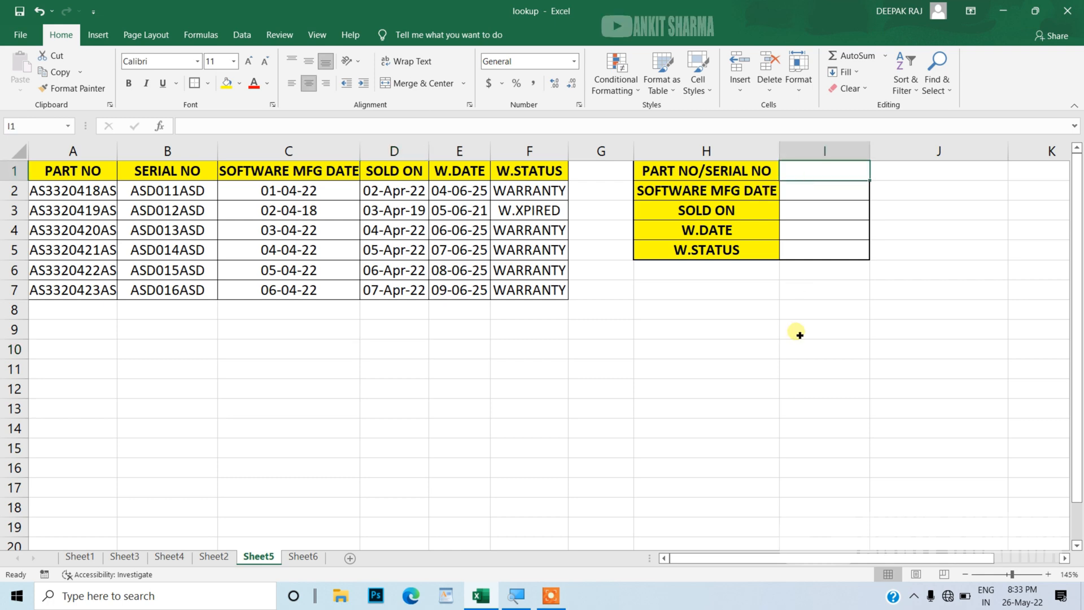
{"action": "type", "text": "=V"}
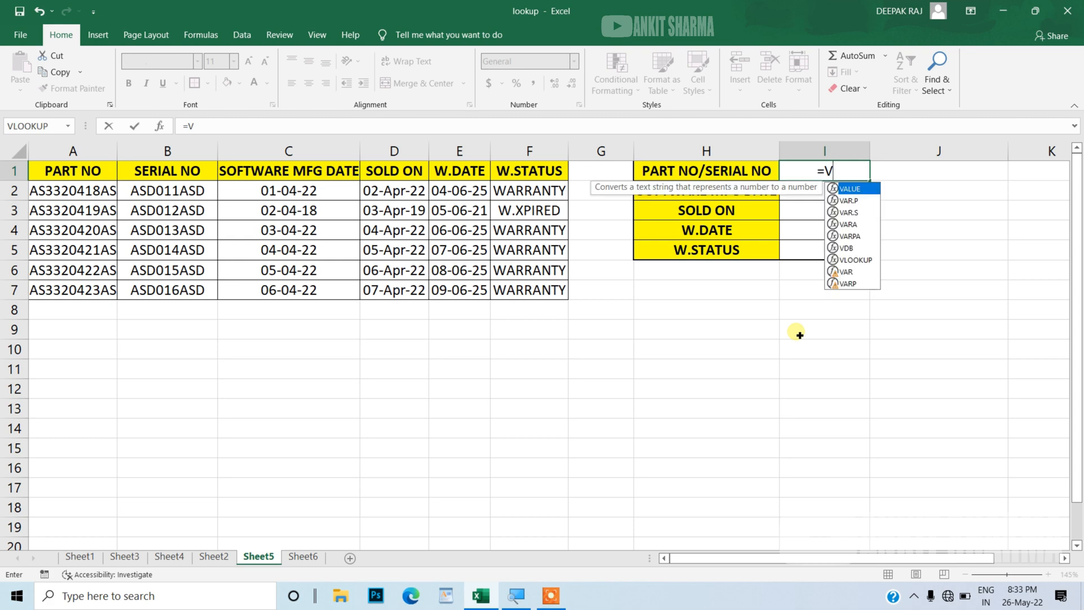
{"action": "type", "text": "L"}
{"action": "key", "text": "Tab"}
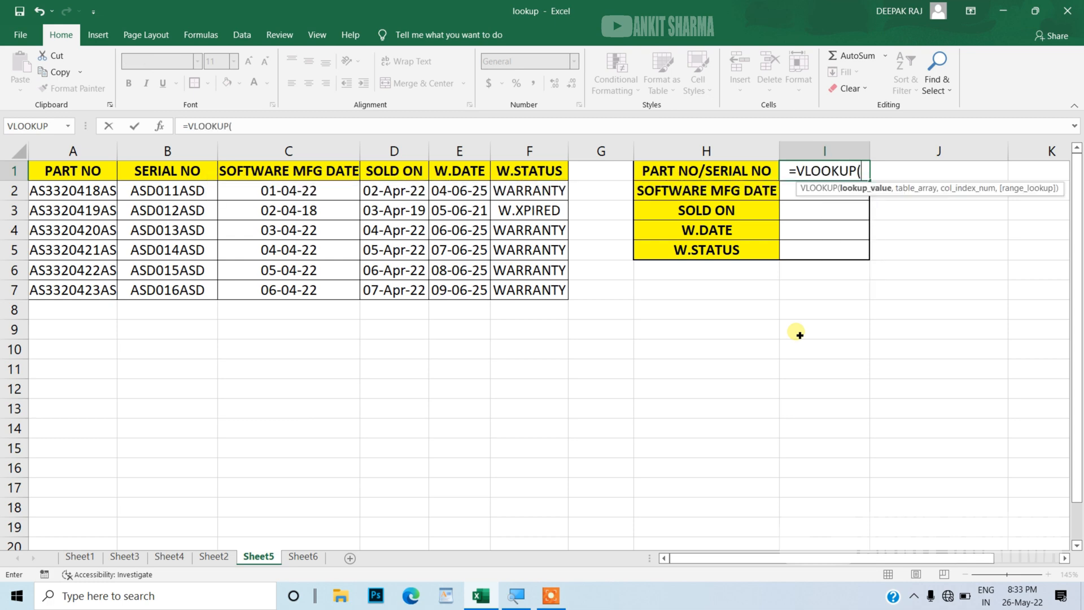
{"action": "key", "text": "Escape"}
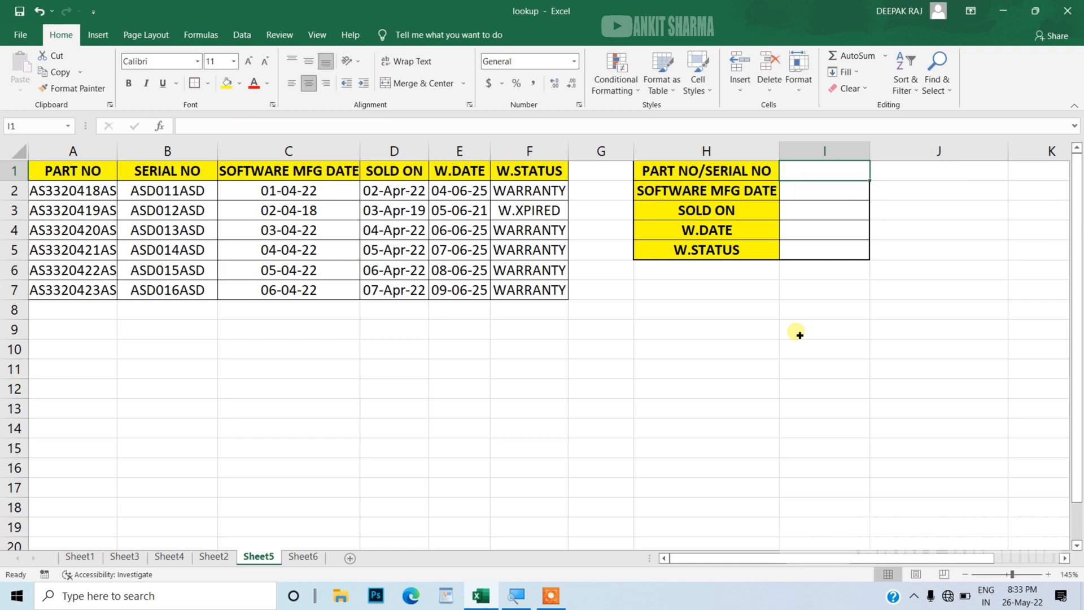
Step: Copy part number AS3320419AS from A3 into the PART NO/SERIAL NO value cell I1 and widen column I slightly
{"action": "left_click", "coordinate": [80, 212]}
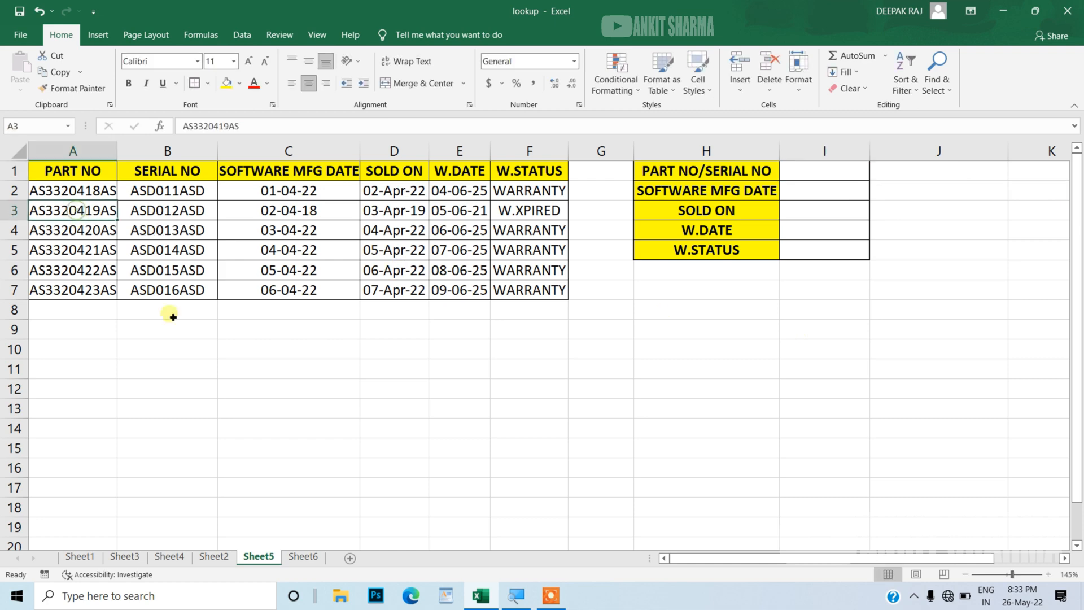
{"action": "key", "text": "ctrl+c"}
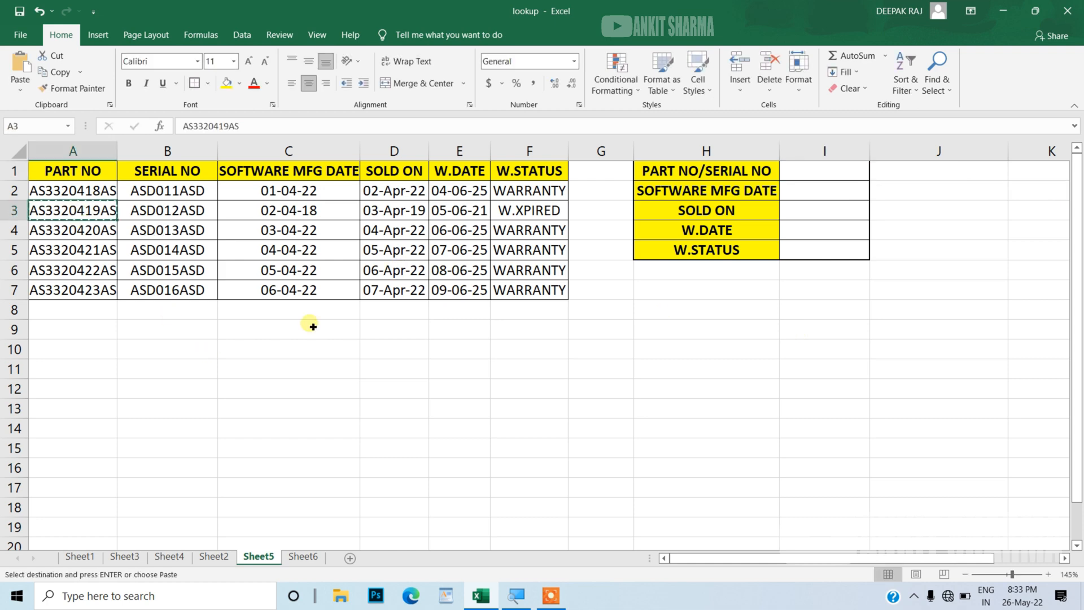
{"action": "left_click", "coordinate": [796, 175]}
{"action": "key", "text": "ctrl+v"}
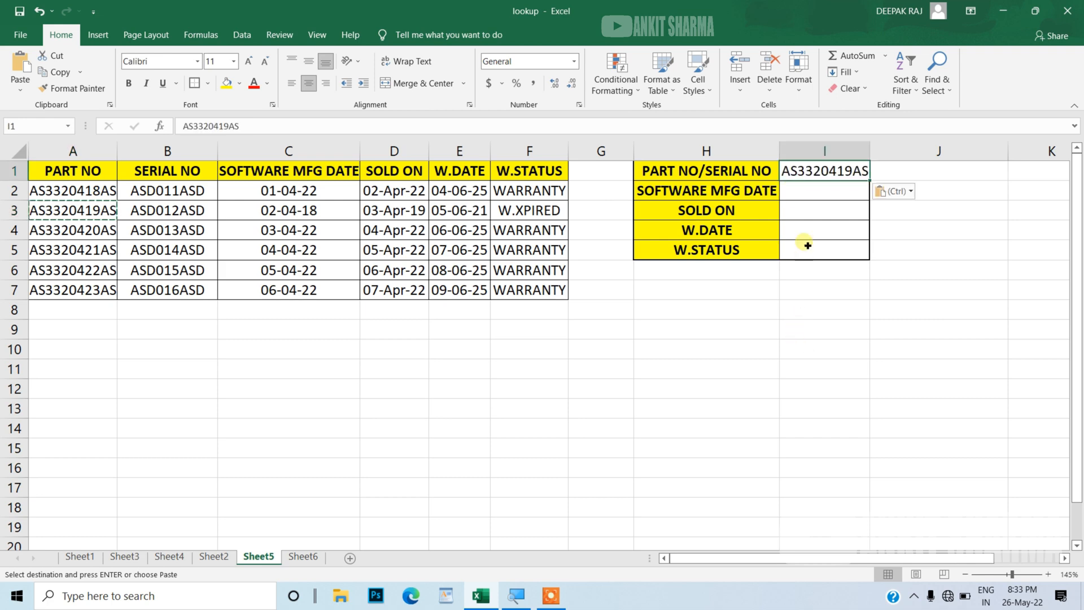
{"action": "left_click", "coordinate": [808, 198]}
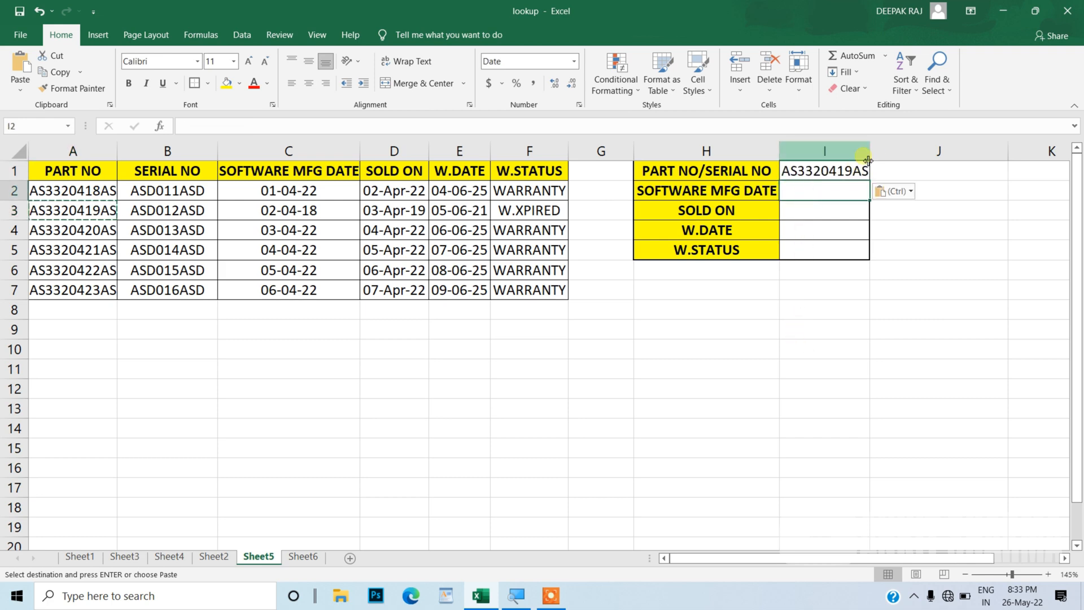
{"action": "left_click_drag", "start_coordinate": [870, 152], "coordinate": [879, 151]}
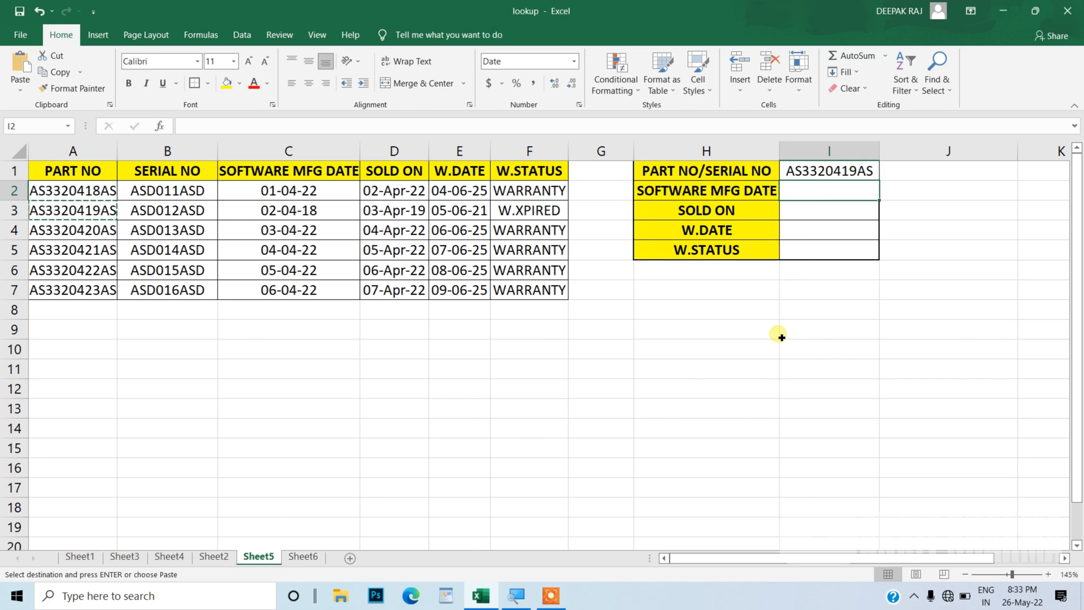
Step: Begin a VLOOKUP formula in I2 with absolute lookup value $I$1 and table array $A$1:$F$7
{"action": "type", "text": "=VLOOKUP("}
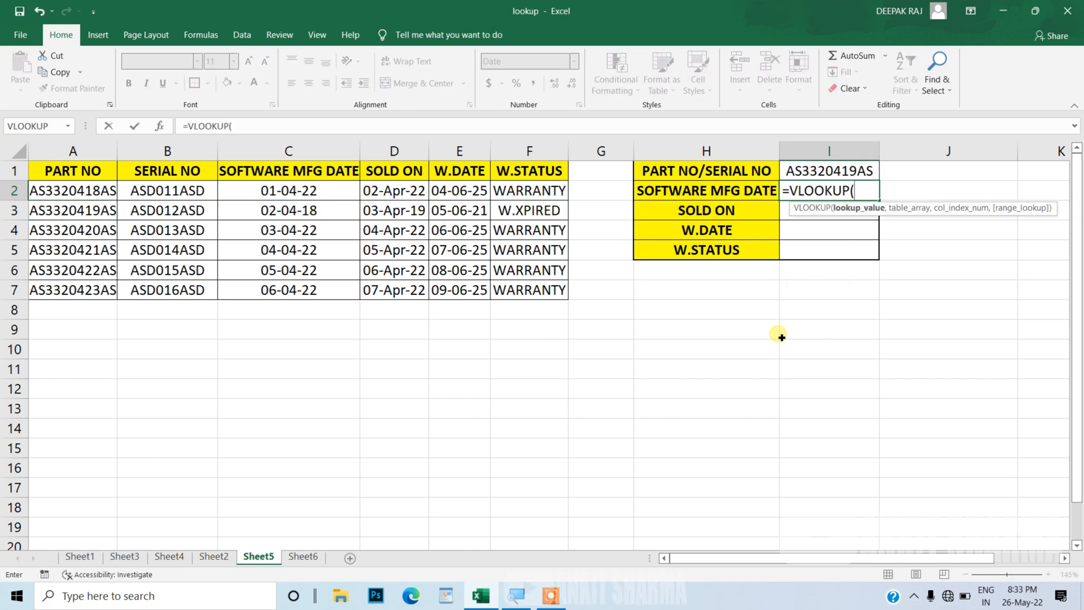
{"action": "left_click", "coordinate": [842, 174]}
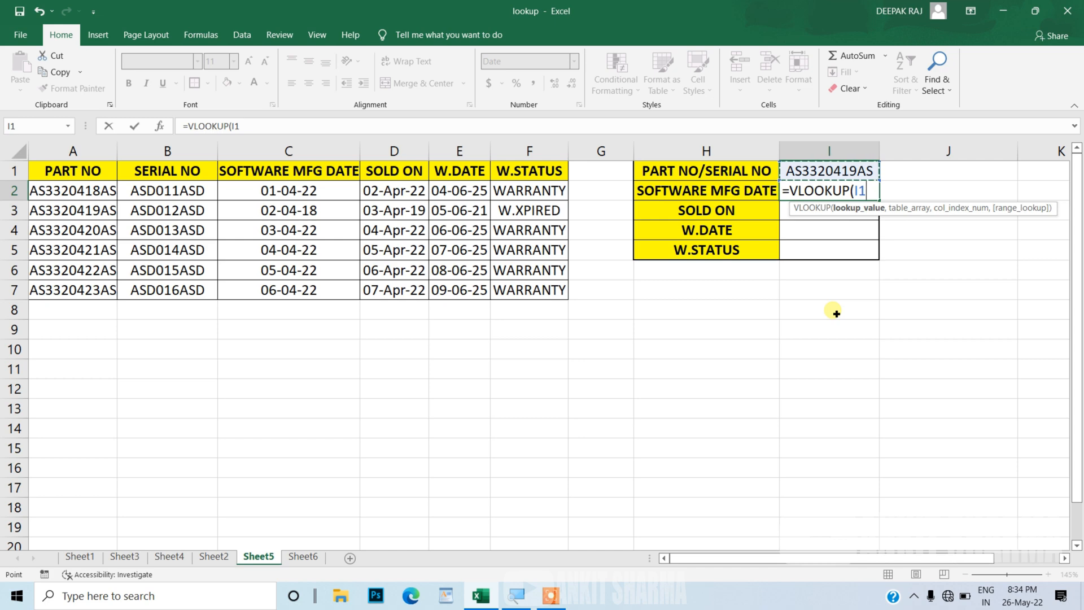
{"action": "key", "text": "F4"}
{"action": "type", "text": ","}
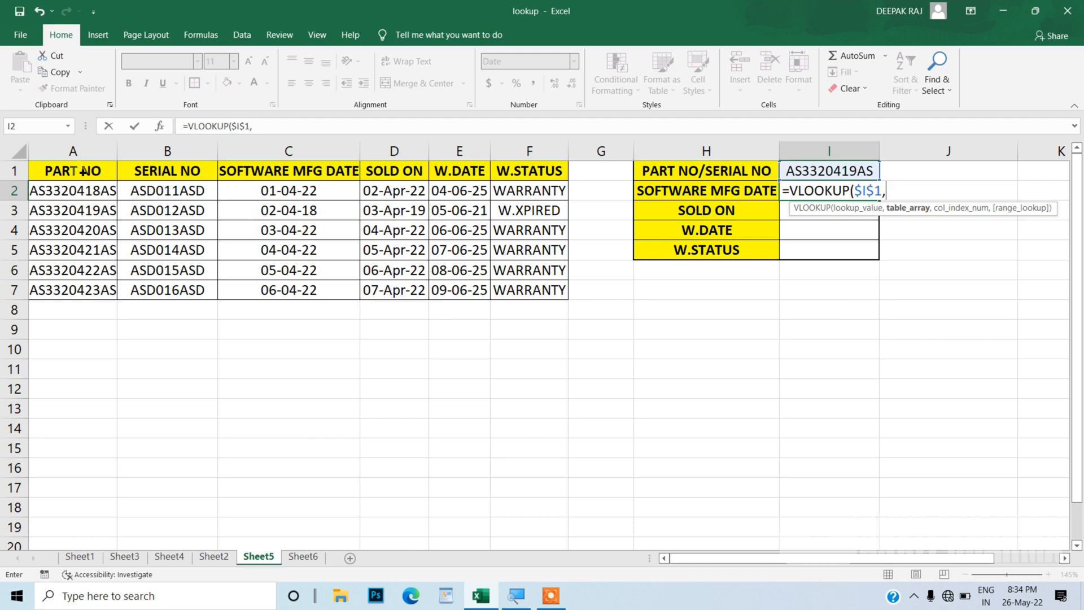
{"action": "left_click_drag", "start_coordinate": [82, 171], "coordinate": [537, 286]}
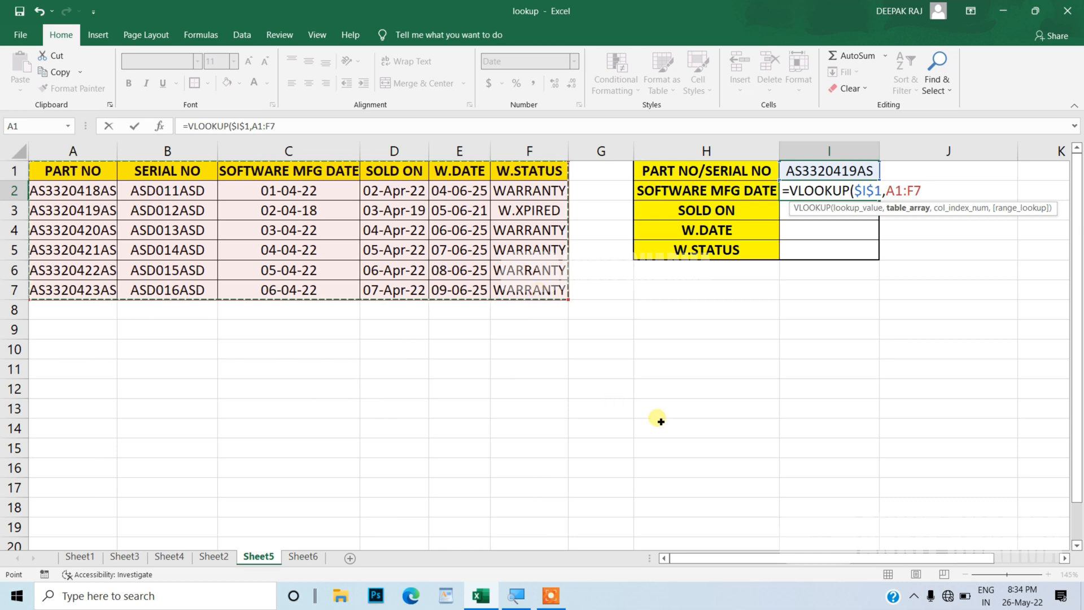
{"action": "key", "text": "F4"}
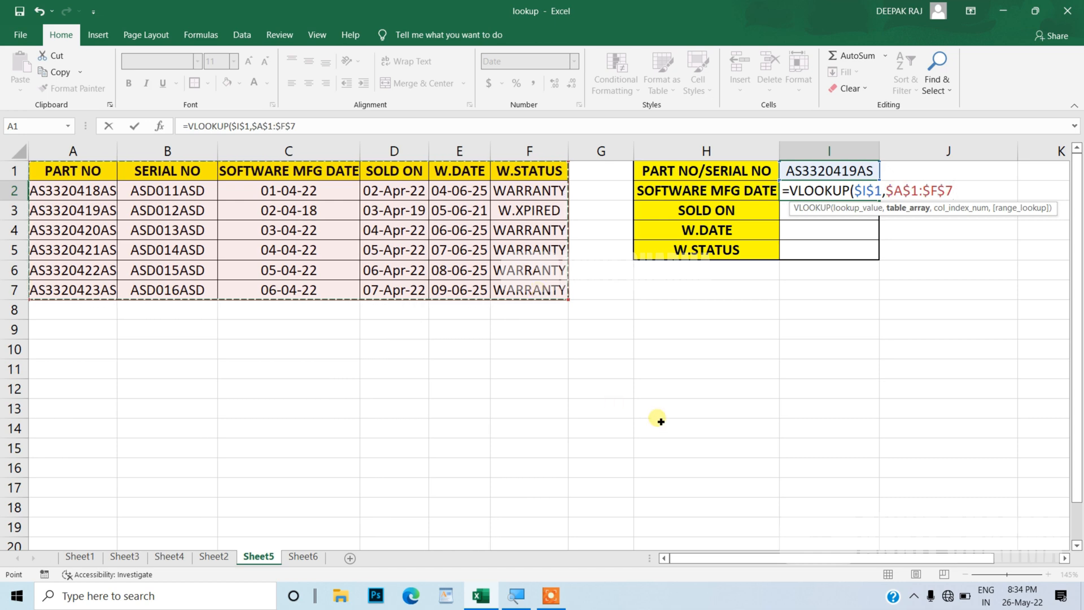
{"action": "type", "text": ","}
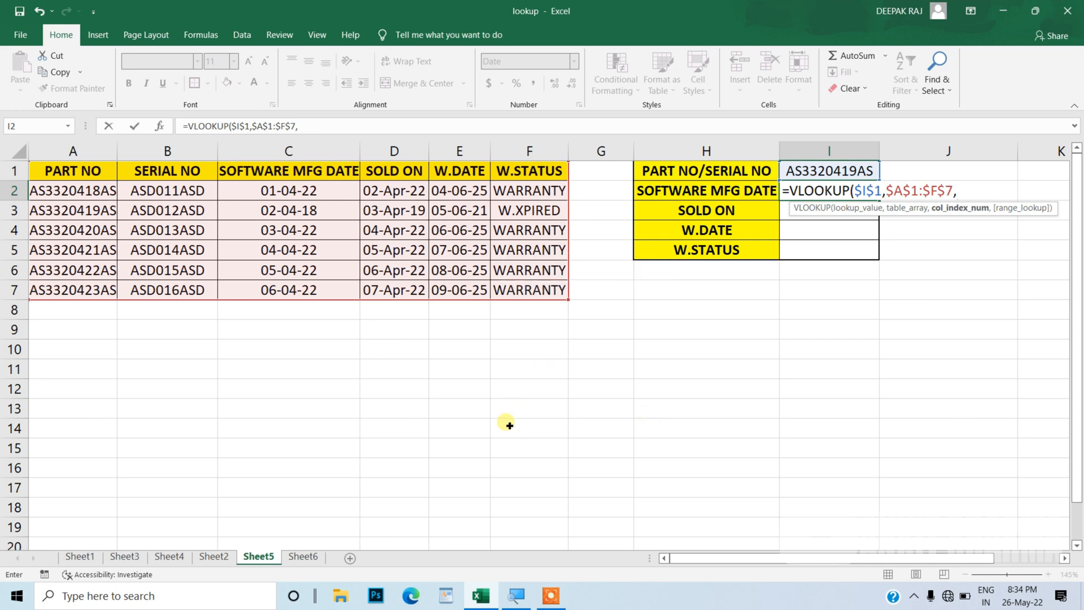
Step: Complete the I2 formula with column index ROW()+1 and exact match 0, and fill it down to I5
{"action": "type", "text": "RO"}
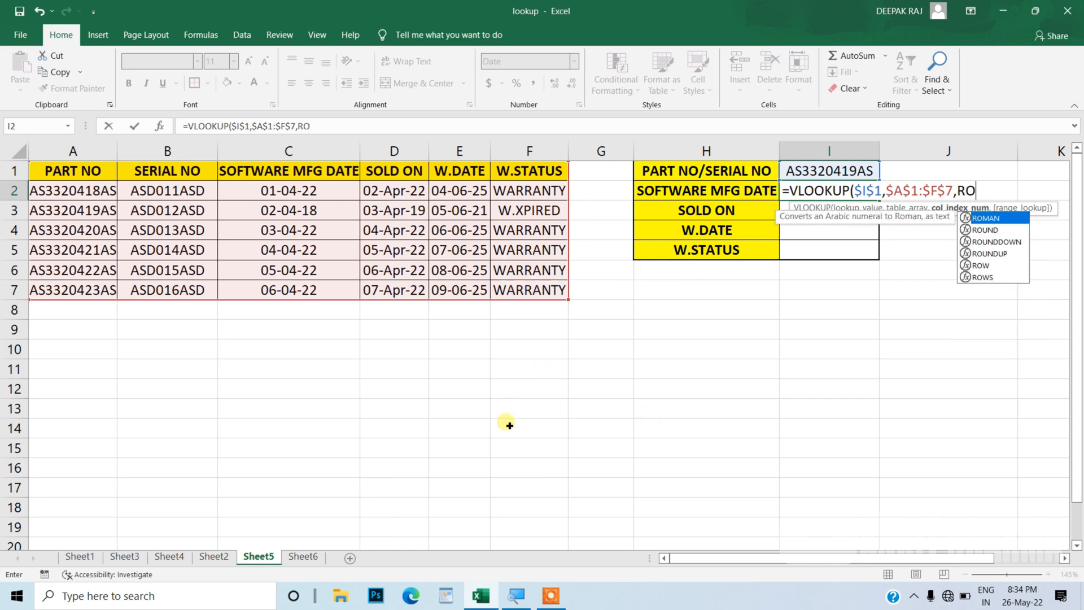
{"action": "type", "text": "W()"}
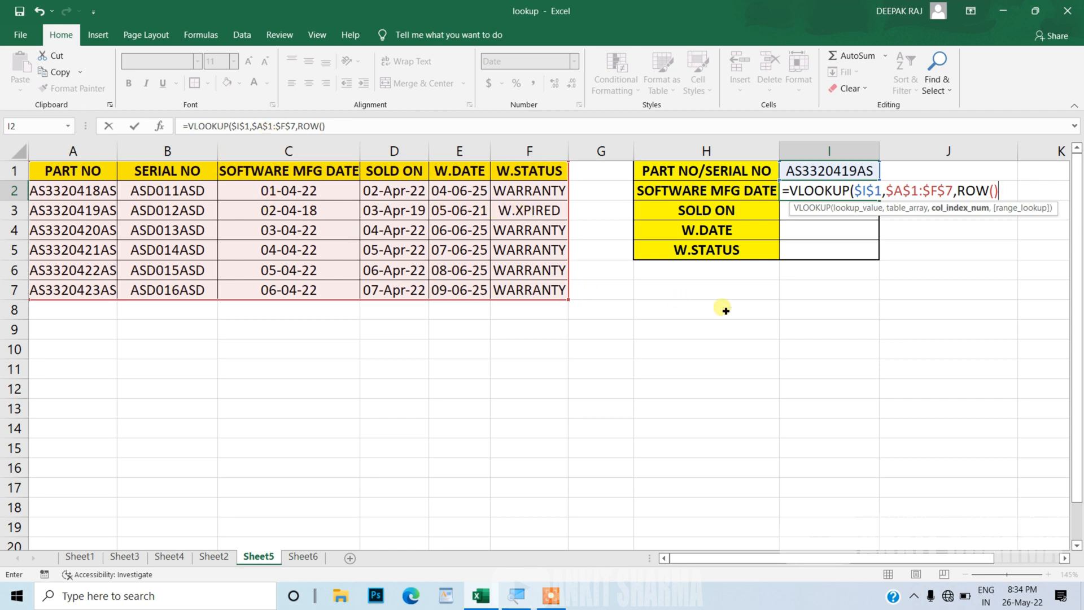
{"action": "type", "text": "+1,"}
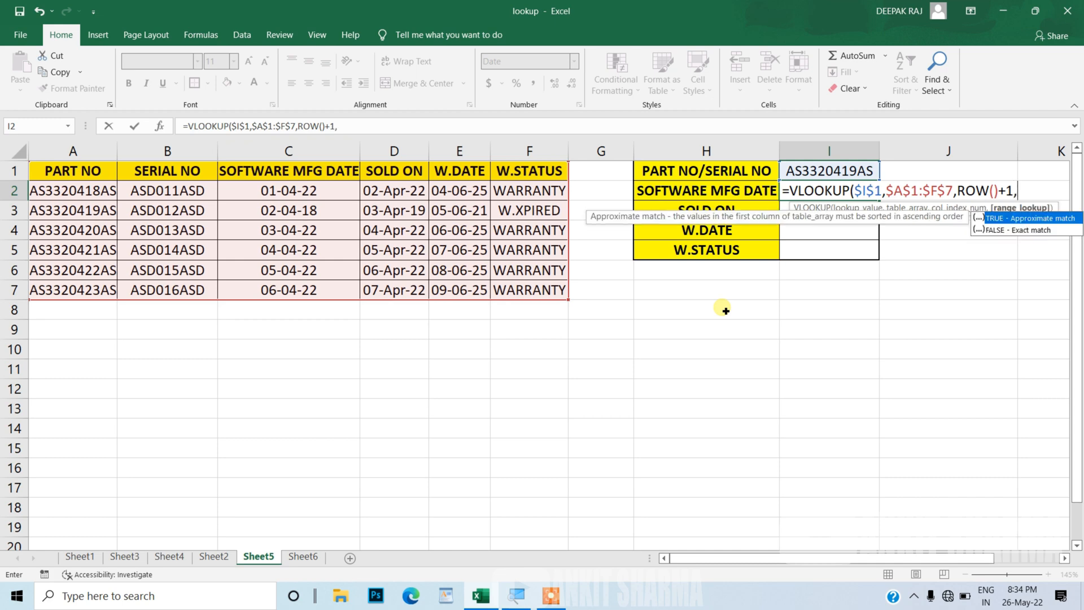
{"action": "type", "text": "0)"}
{"action": "key", "text": "Return"}
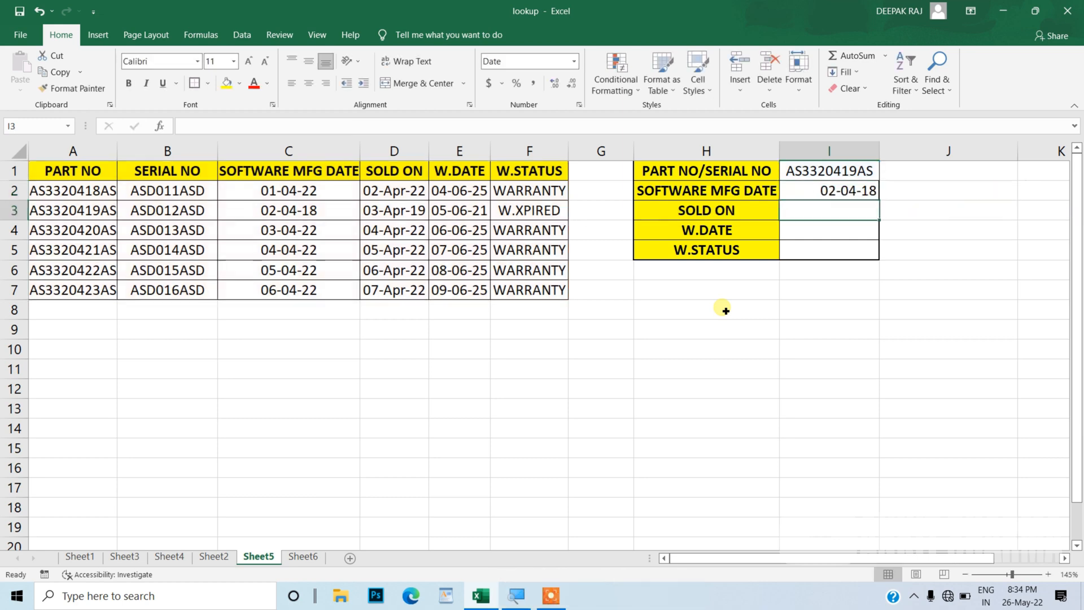
{"action": "left_click", "coordinate": [862, 195]}
{"action": "left_click_drag", "start_coordinate": [882, 203], "coordinate": [879, 257]}
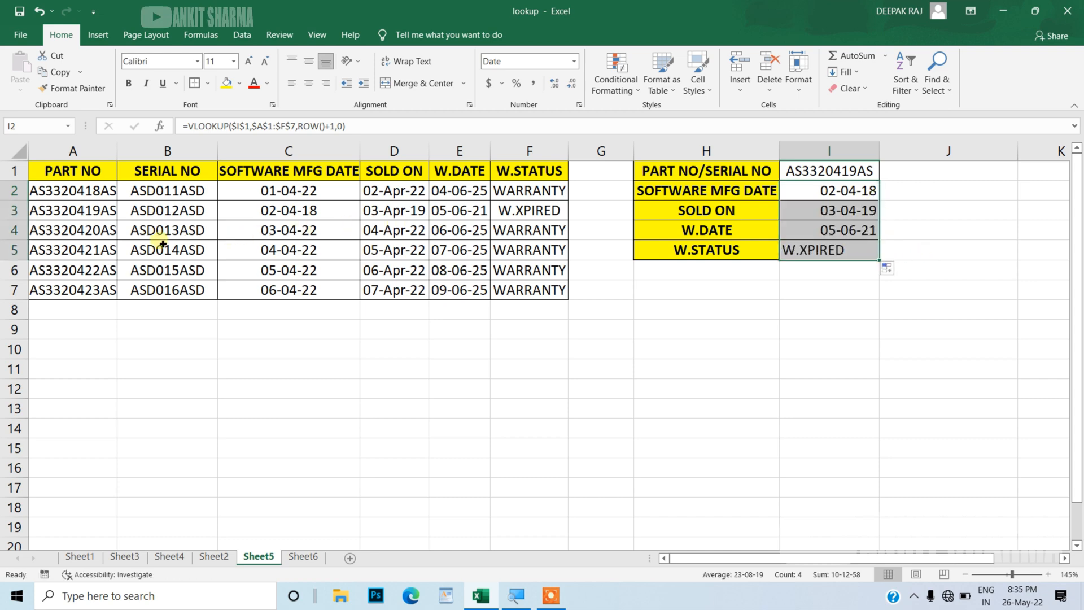
Step: Test the lookup with another part number by copying AS3320420AS from A4 into I1
{"action": "left_click", "coordinate": [64, 232]}
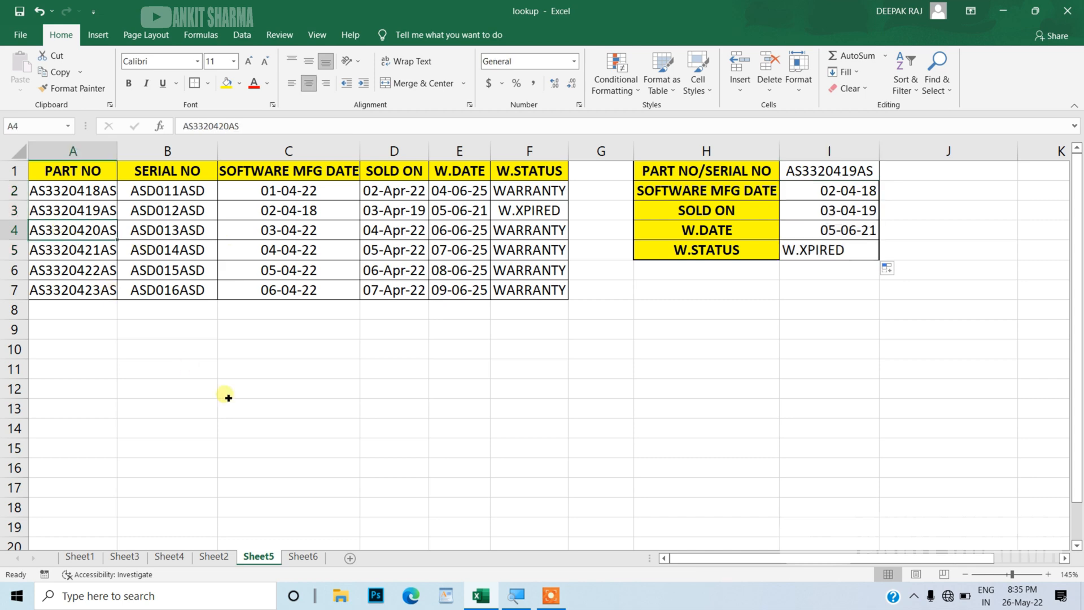
{"action": "key", "text": "ctrl+c"}
{"action": "left_click", "coordinate": [836, 172]}
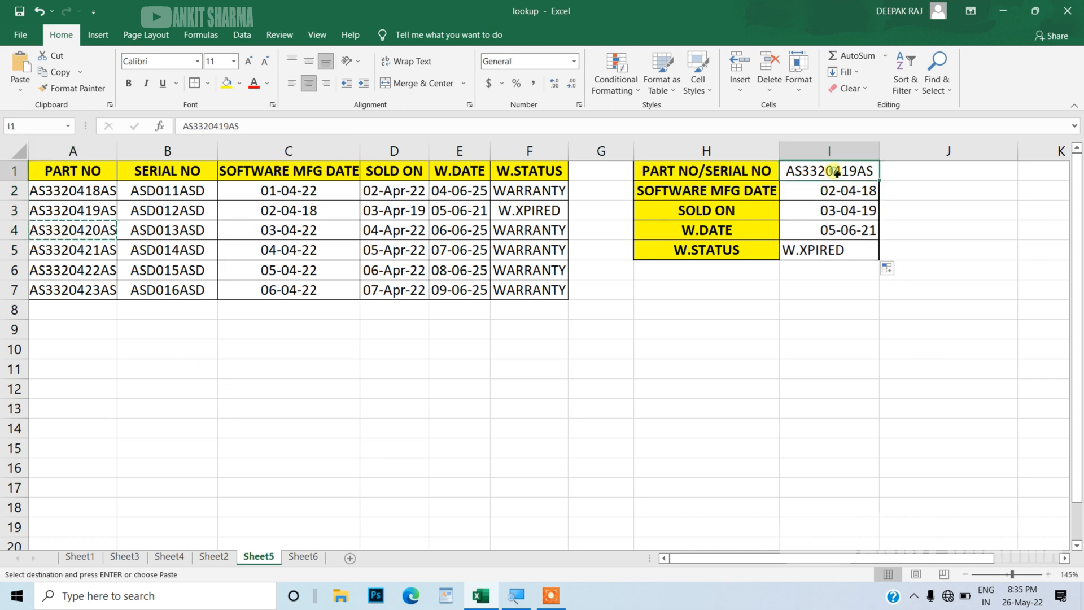
{"action": "key", "text": "ctrl+v"}
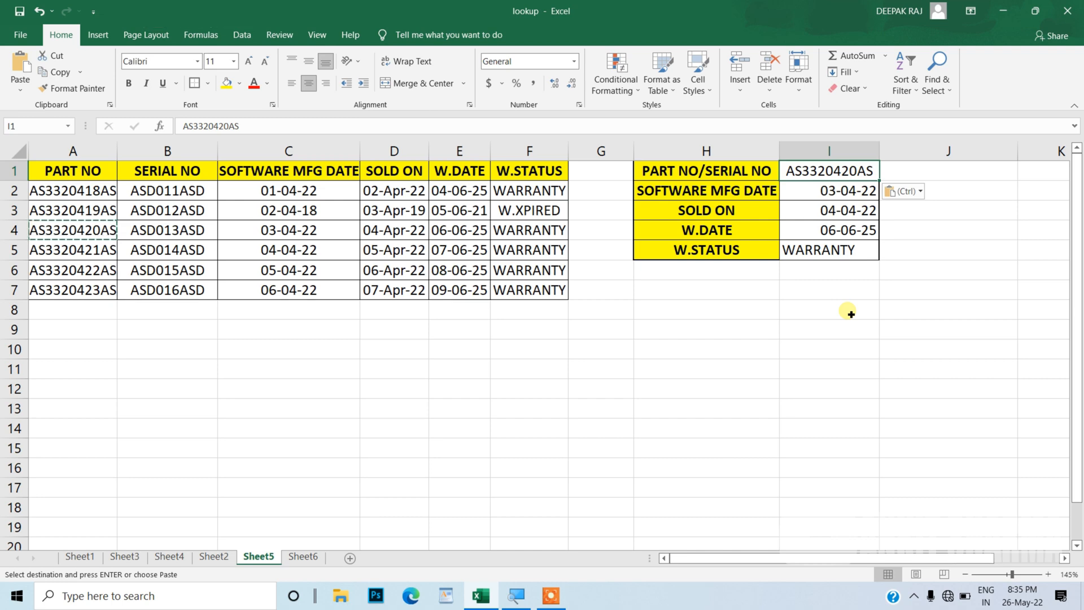
Step: Test the lookup with a serial number by copying ASD012ASD from B3 into I1
{"action": "left_click", "coordinate": [193, 212]}
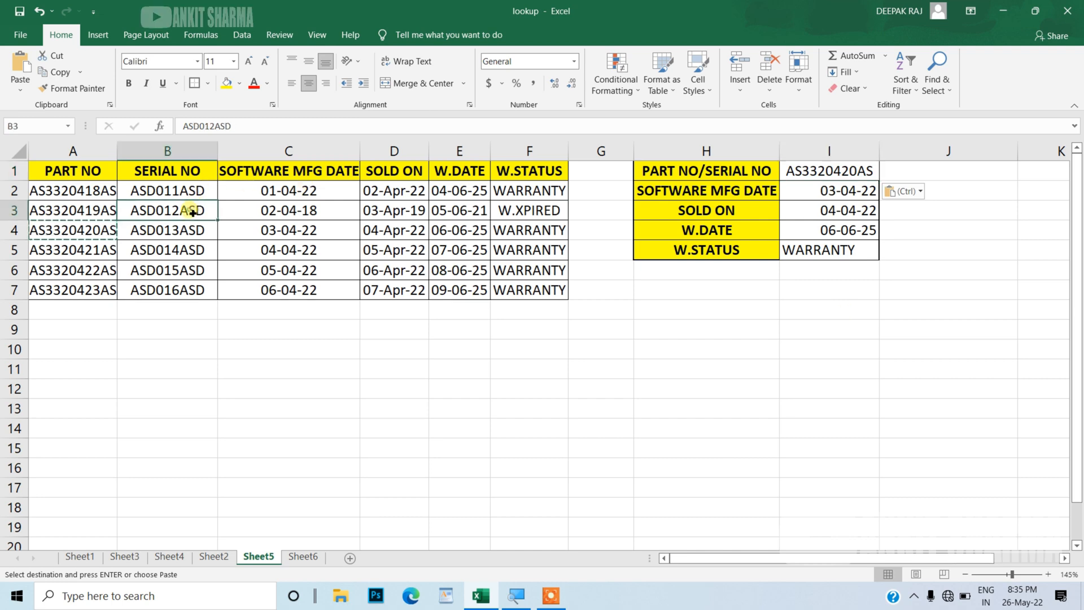
{"action": "key", "text": "ctrl+c"}
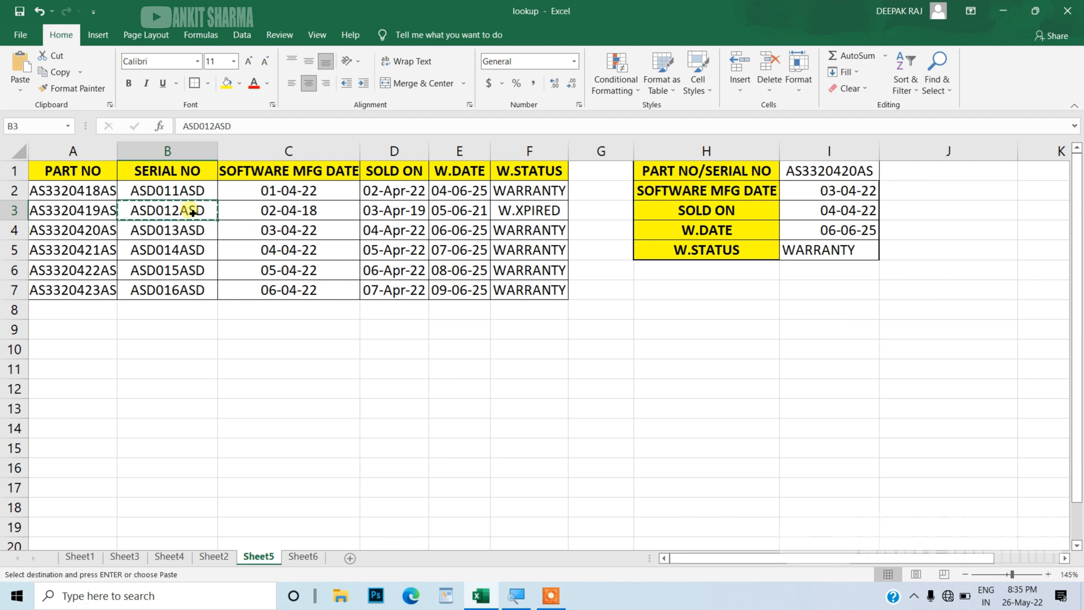
{"action": "left_click", "coordinate": [833, 173]}
{"action": "key", "text": "ctrl+v"}
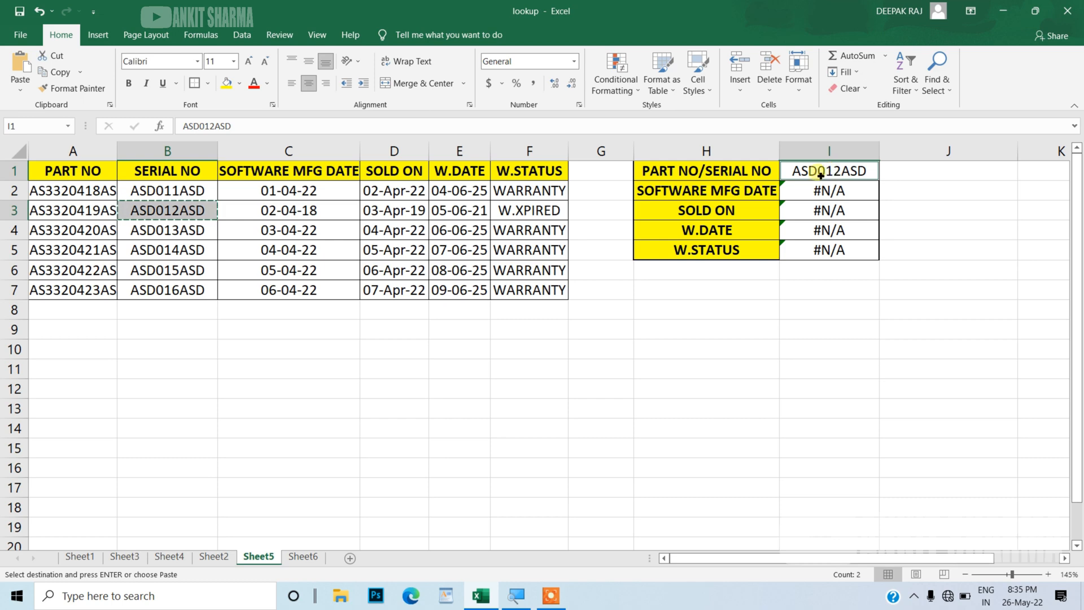
Step: Wrap the existing VLOOKUP formula in I2 in an IFERROR function
{"action": "double_click", "coordinate": [816, 192]}
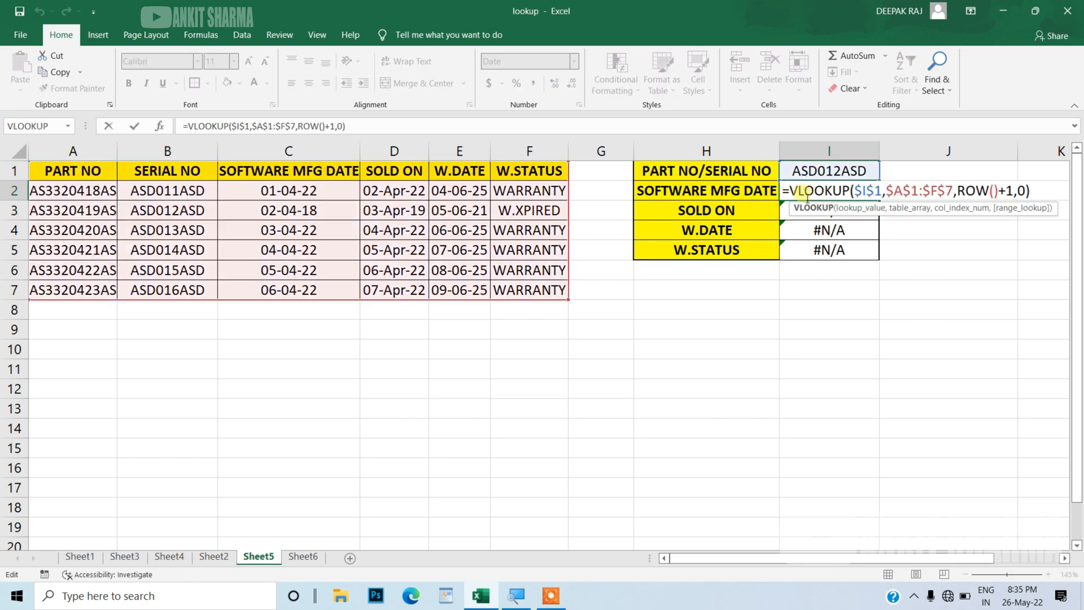
{"action": "left_click", "coordinate": [792, 193]}
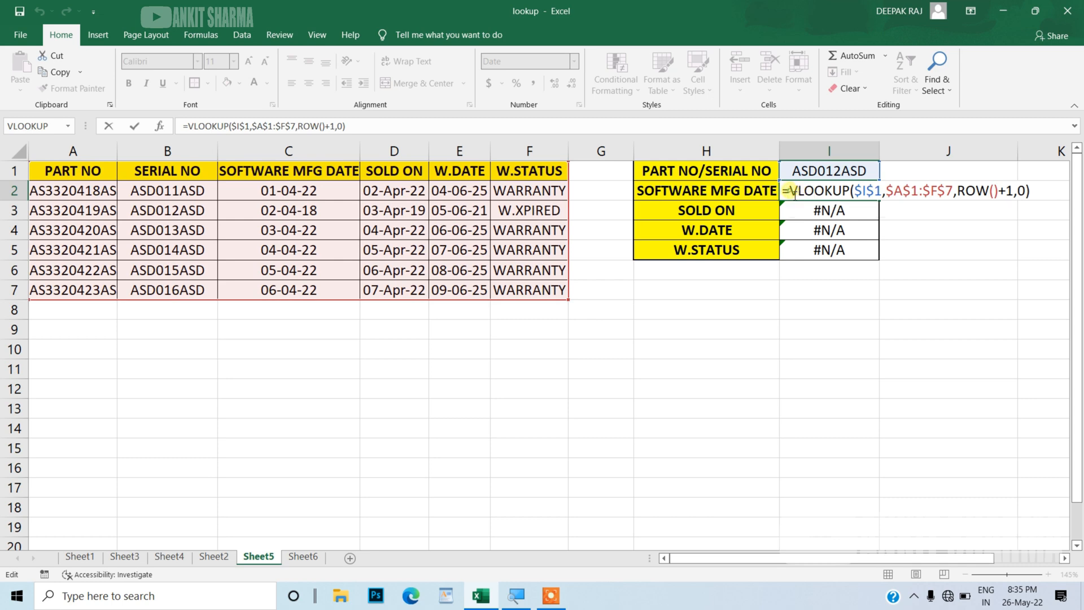
{"action": "type", "text": "IF"}
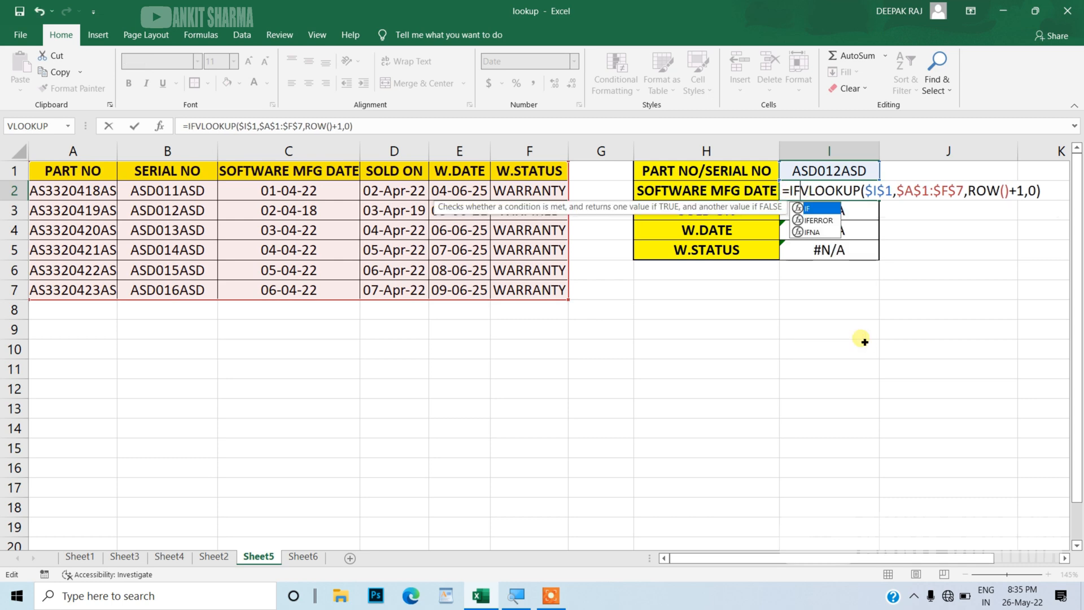
{"action": "key", "text": "Down"}
{"action": "key", "text": "Tab"}
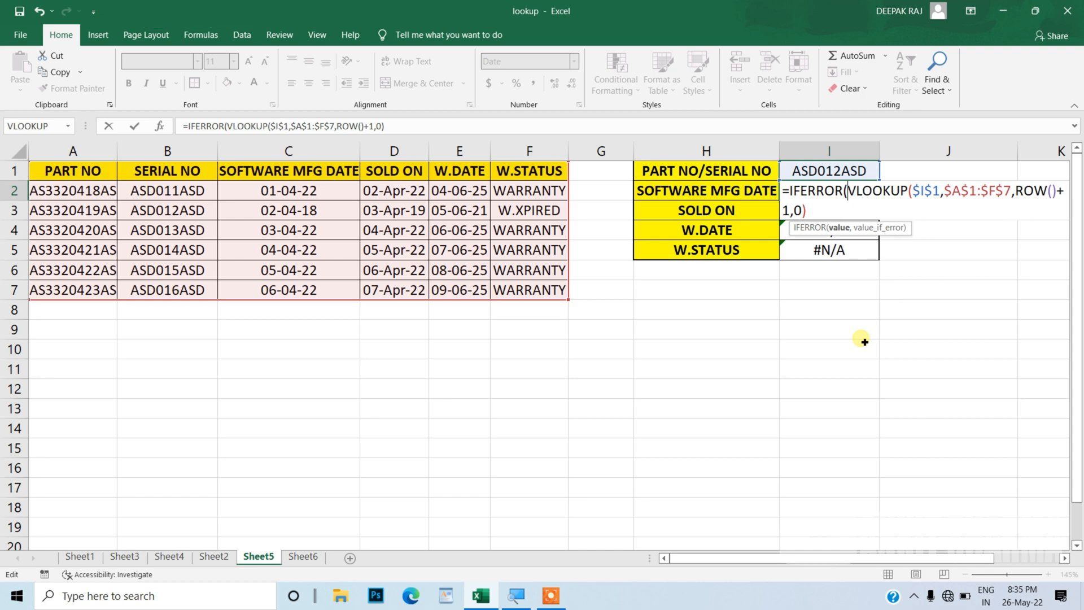
Step: Complete the IFERROR in I2 with an empty string "" as the error value and fill it down to I5
{"action": "left_click", "coordinate": [825, 211]}
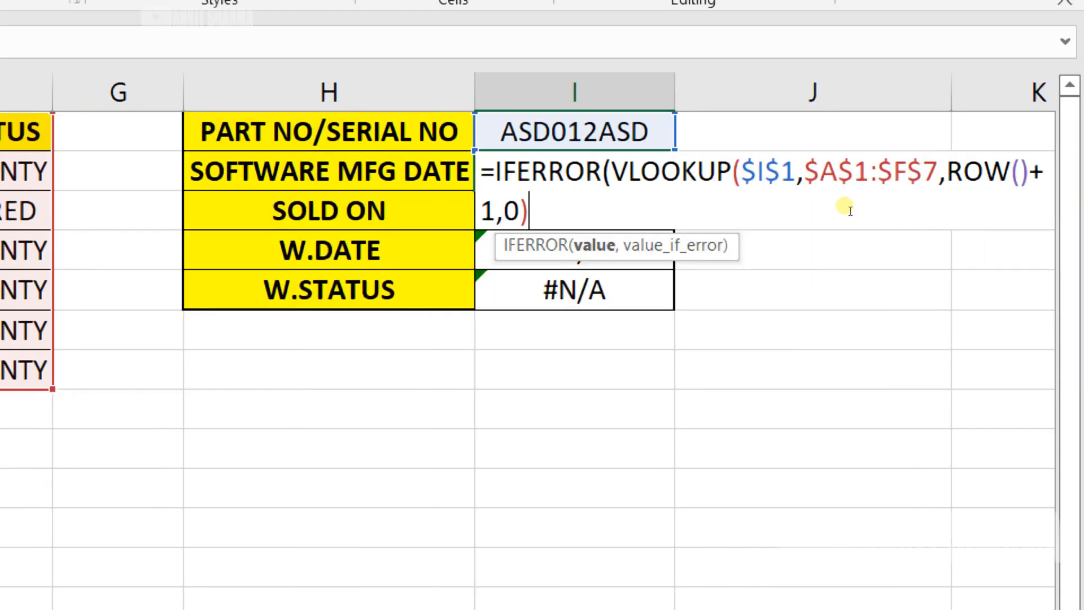
{"action": "type", "text": ","}
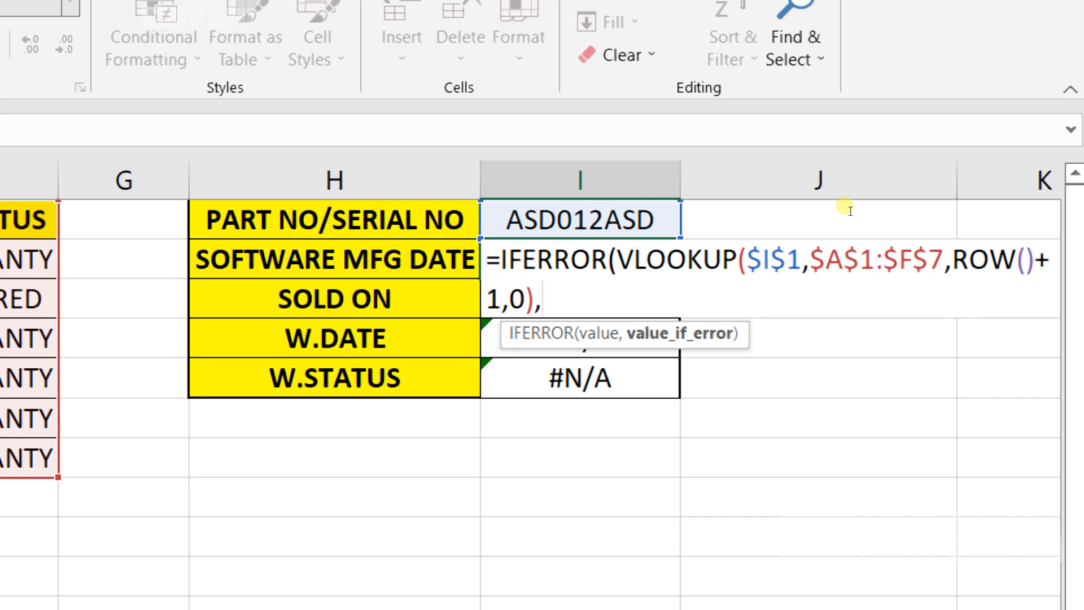
{"action": "type", "text": "\"\""}
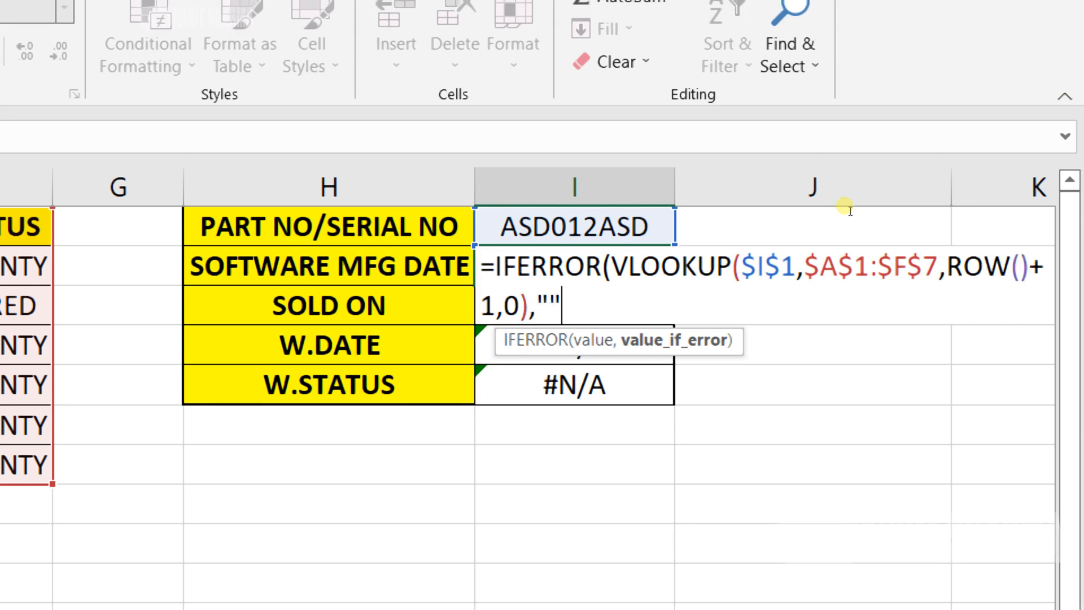
{"action": "type", "text": ")"}
{"action": "key", "text": "Return"}
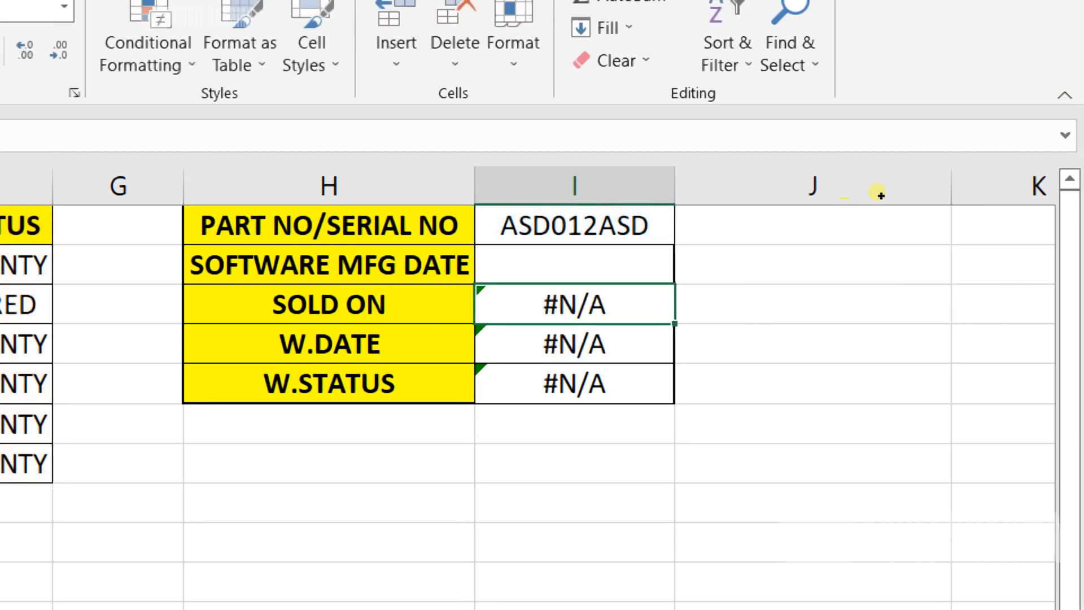
{"action": "key", "text": "Up"}
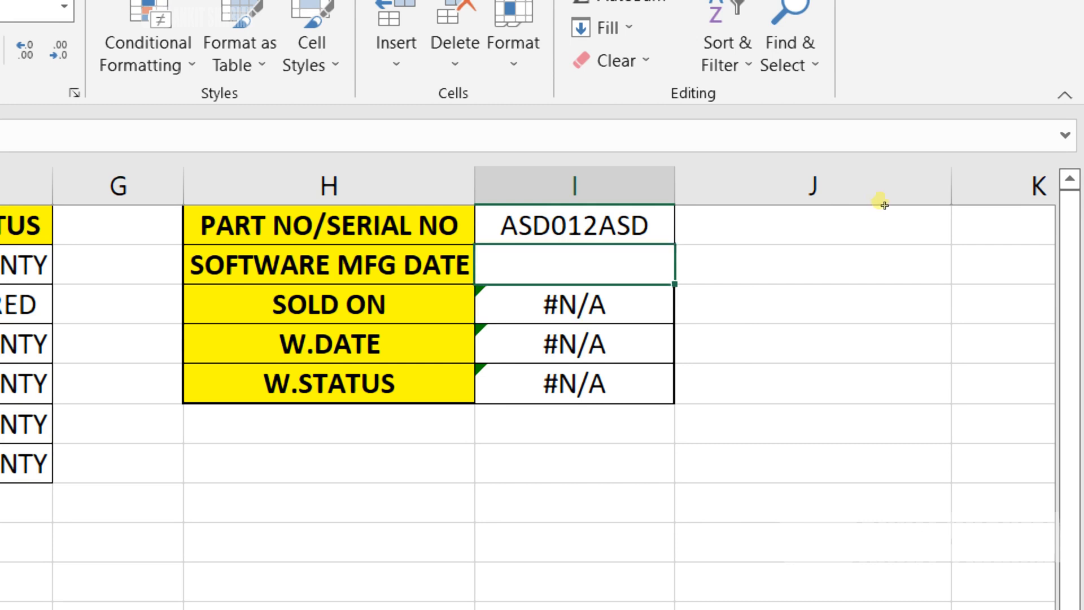
{"action": "left_click_drag", "start_coordinate": [884, 205], "coordinate": [882, 271]}
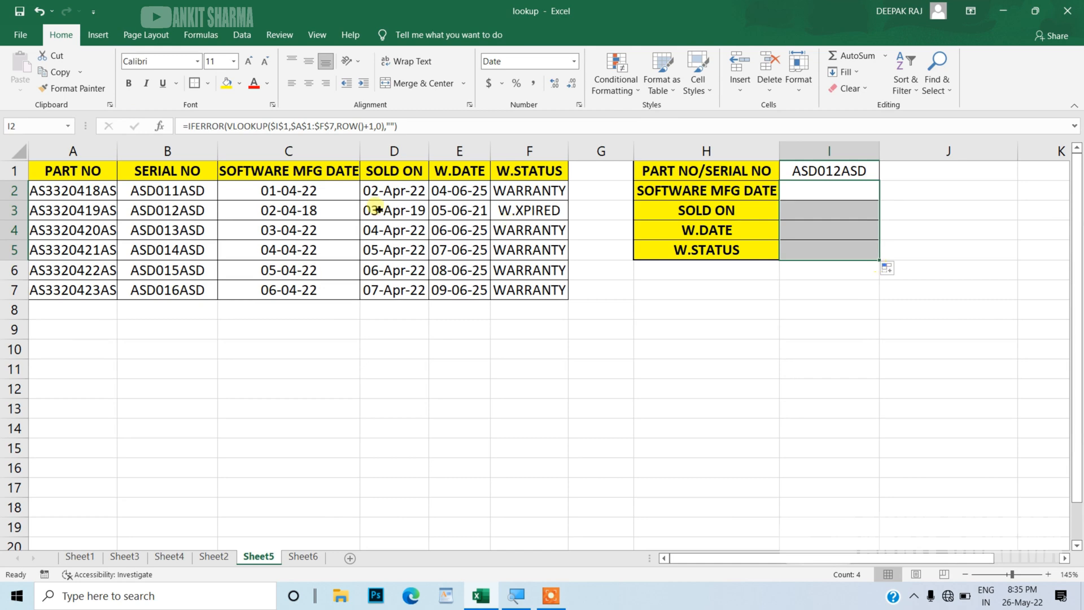
Step: Test the lookup with a part number by copying AS3320418AS from A2 into I1
{"action": "left_click", "coordinate": [99, 194]}
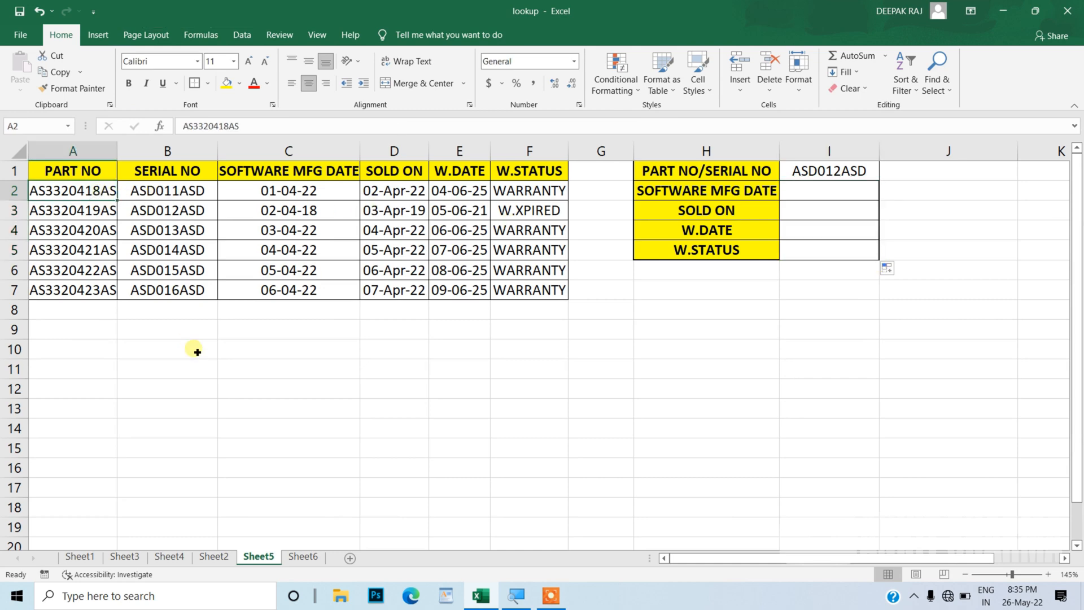
{"action": "key", "text": "ctrl+c"}
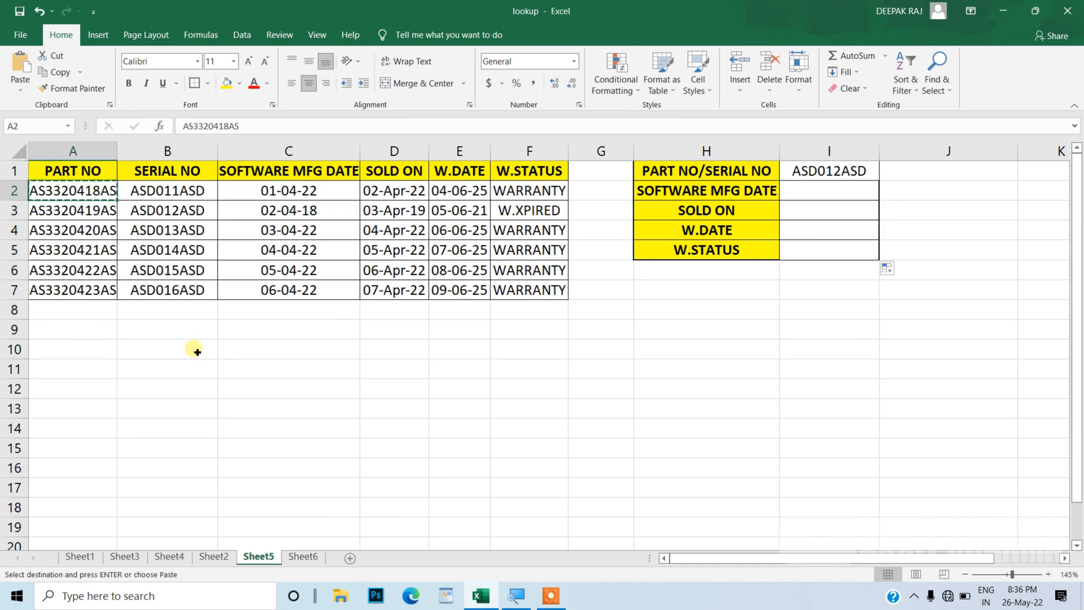
{"action": "left_click", "coordinate": [798, 176]}
{"action": "key", "text": "ctrl+v"}
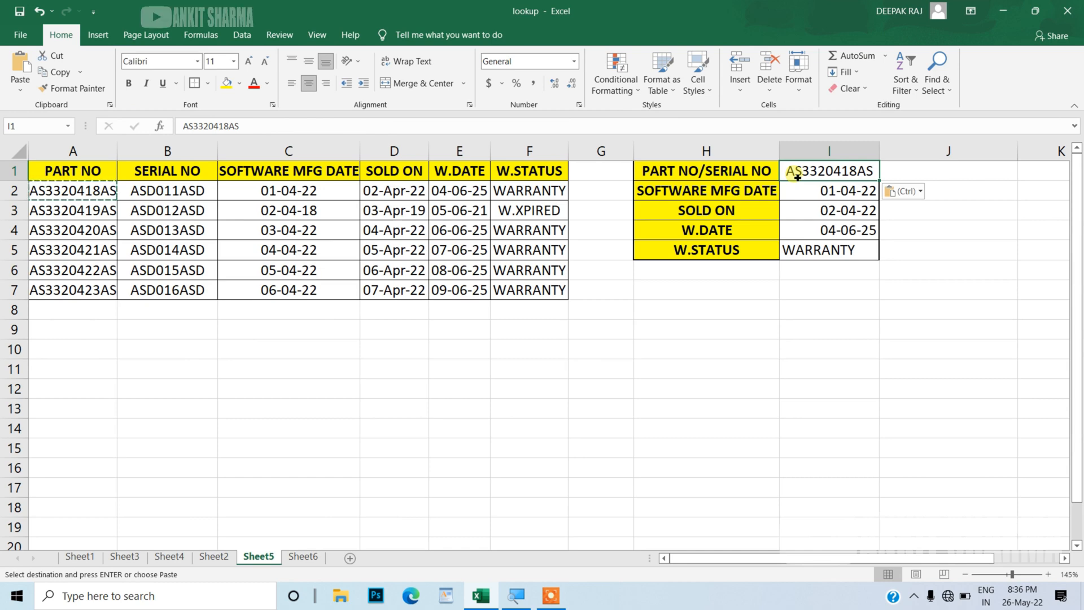
Step: Test the lookup with a serial number by copying ASD011ASD from B2 into I1
{"action": "left_click", "coordinate": [187, 198]}
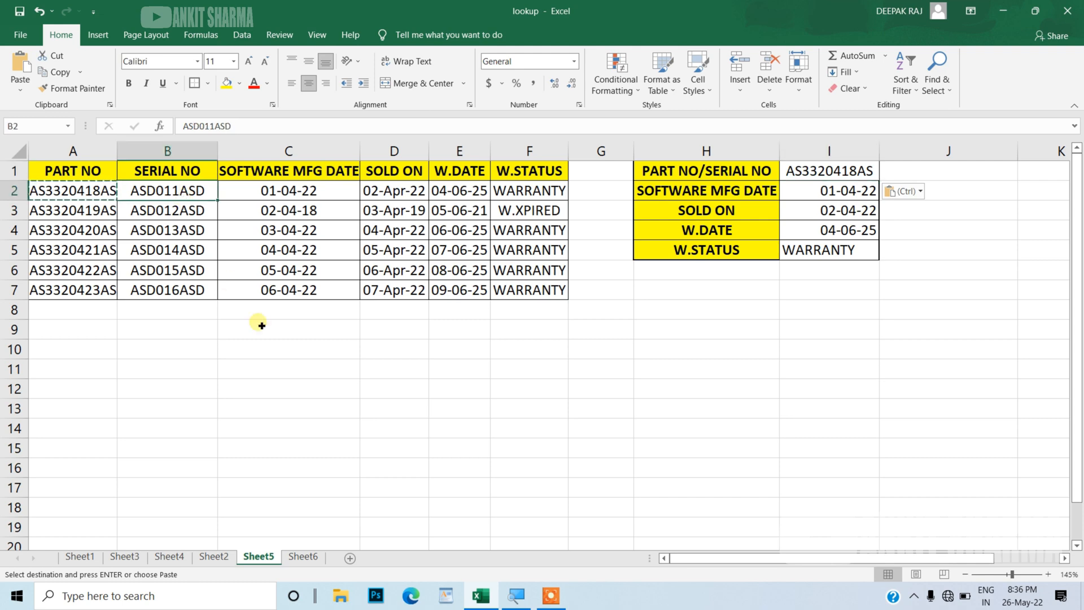
{"action": "key", "text": "ctrl+c"}
{"action": "left_click", "coordinate": [802, 172]}
{"action": "key", "text": "ctrl+v"}
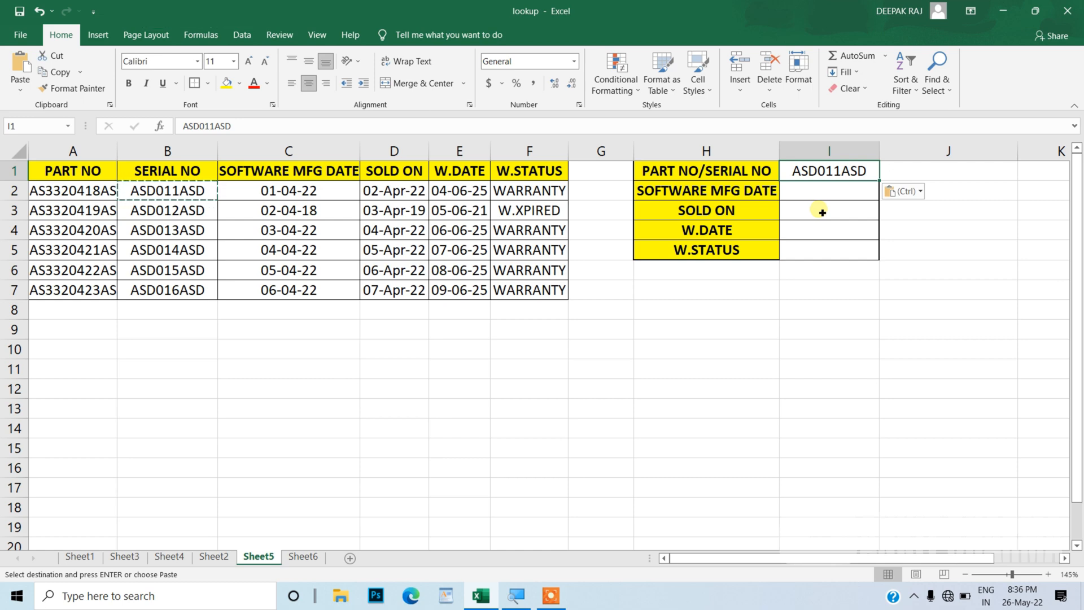
Step: Replace the empty-string error value in the I2 IFERROR formula with the start of a second VLOOKUP
{"action": "left_click", "coordinate": [896, 225]}
{"action": "double_click", "coordinate": [847, 196]}
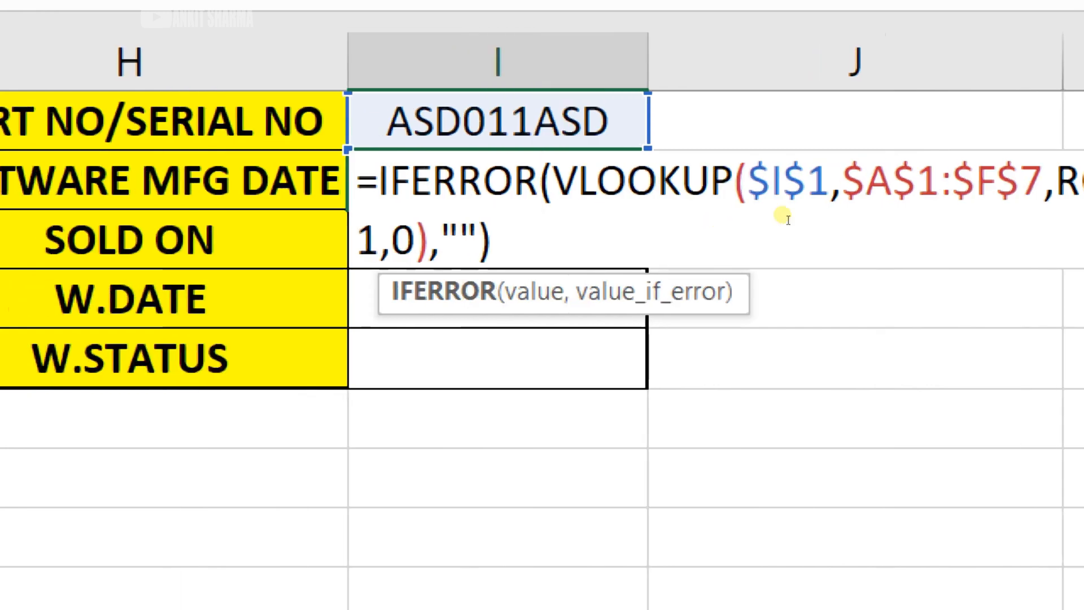
{"action": "left_click", "coordinate": [833, 217]}
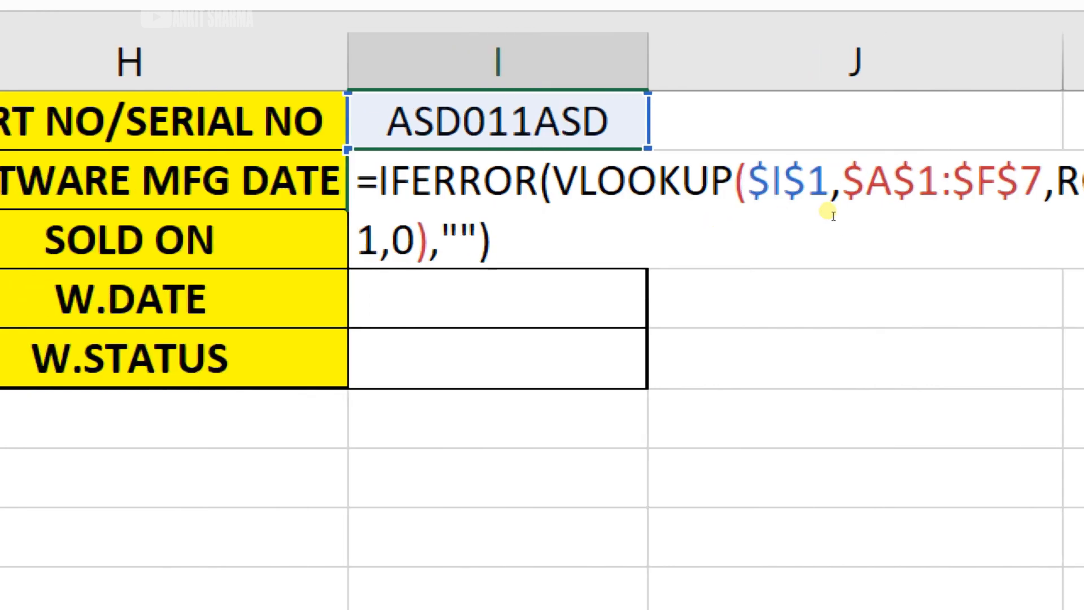
{"action": "key", "text": "BackSpace"}
{"action": "key", "text": "BackSpace"}
{"action": "key", "text": "BackSpace"}
{"action": "type", "text": "V"}
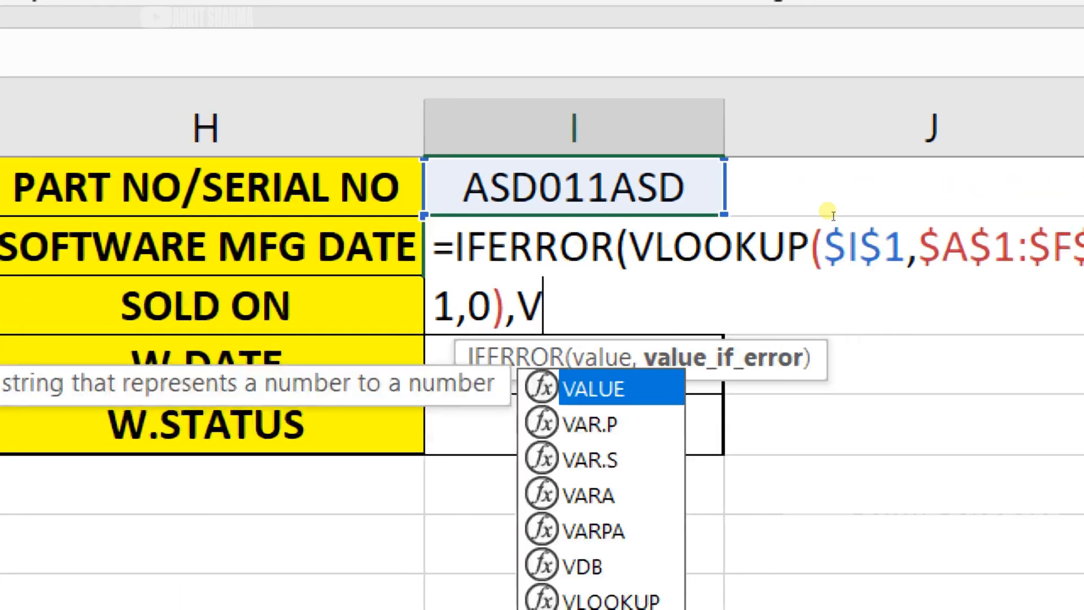
{"action": "type", "text": "L"}
{"action": "key", "text": "Tab"}
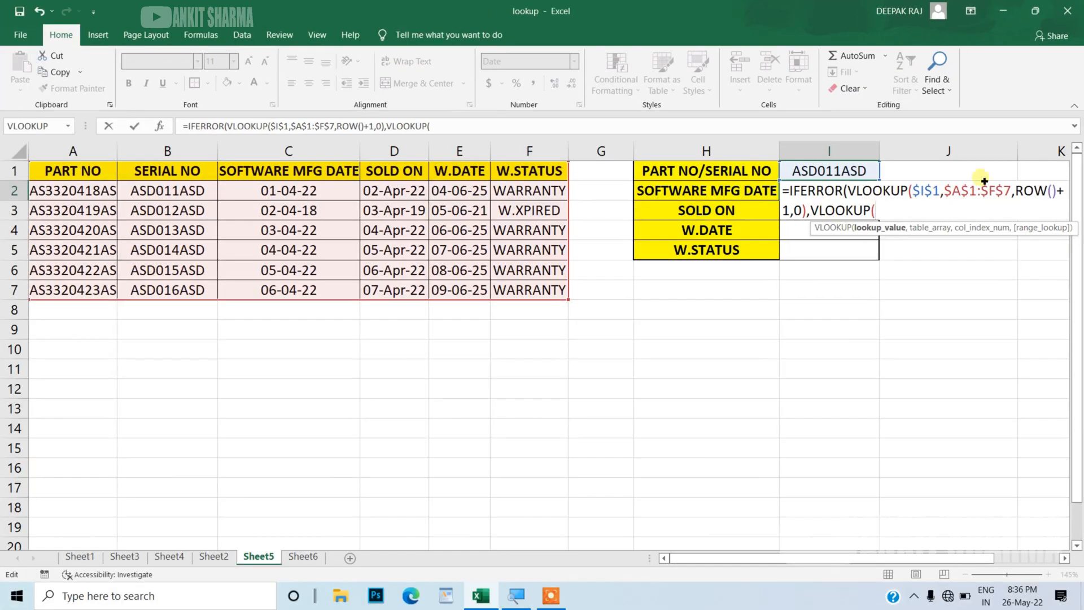
Step: Give the second VLOOKUP in I2 the absolute lookup value $I$1 and table array $B$1:$F$7
{"action": "left_click", "coordinate": [873, 176]}
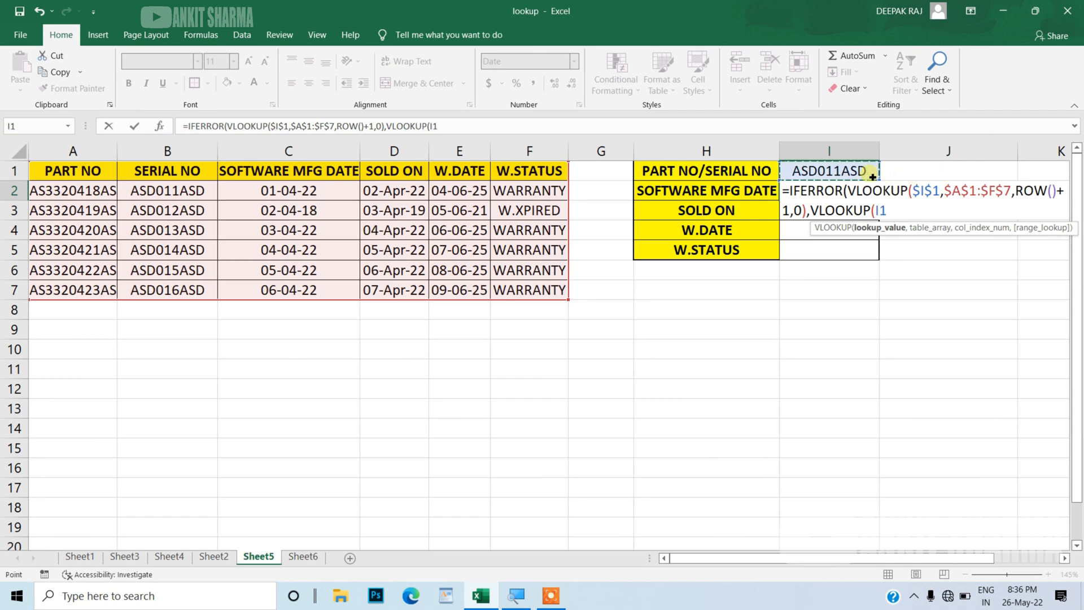
{"action": "key", "text": "F4"}
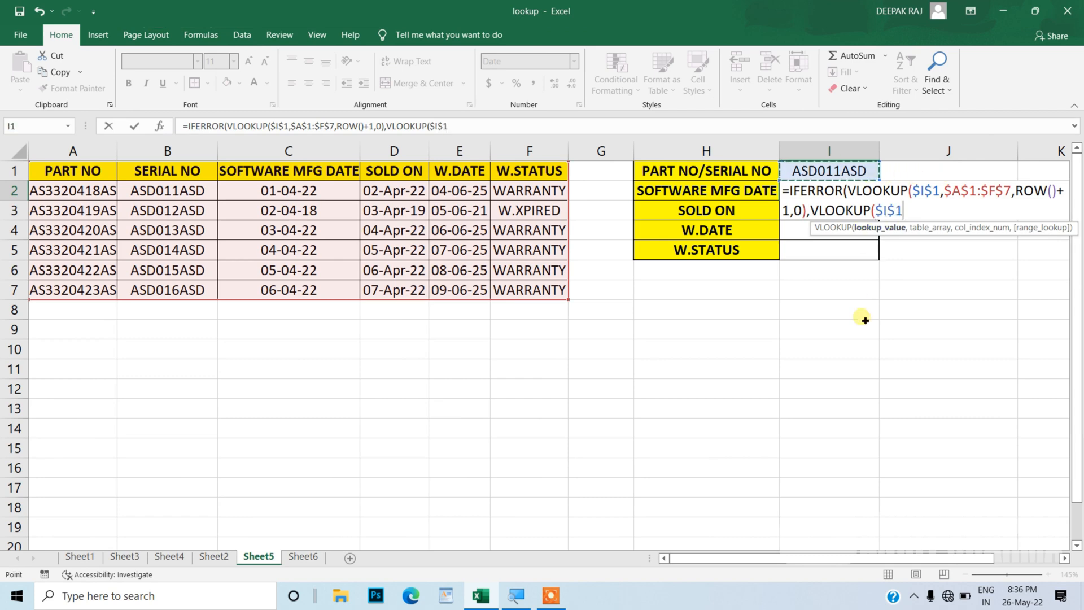
{"action": "type", "text": ","}
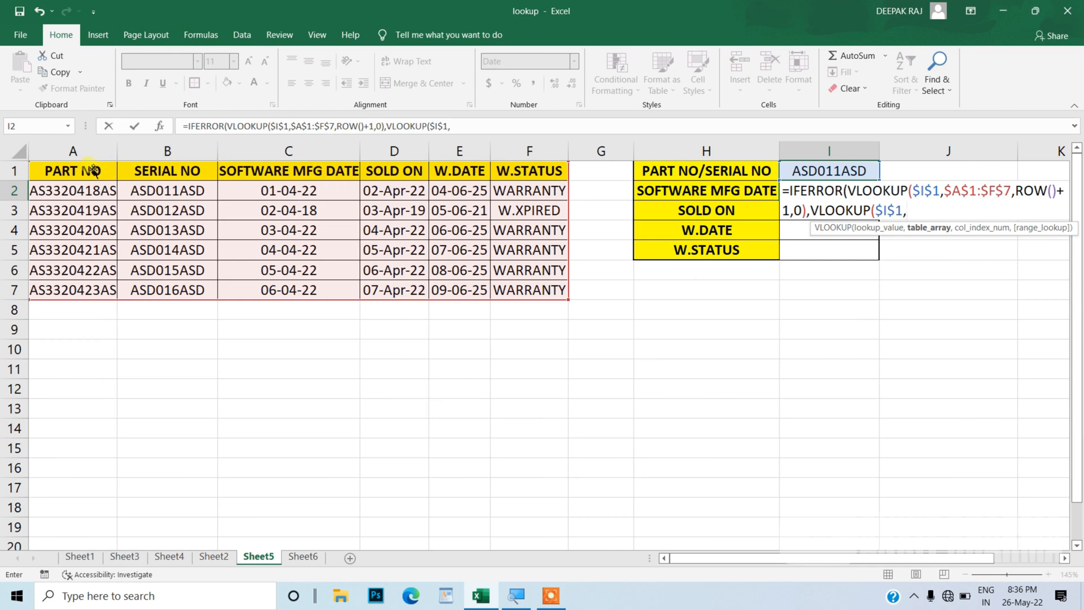
{"action": "left_click", "coordinate": [180, 172]}
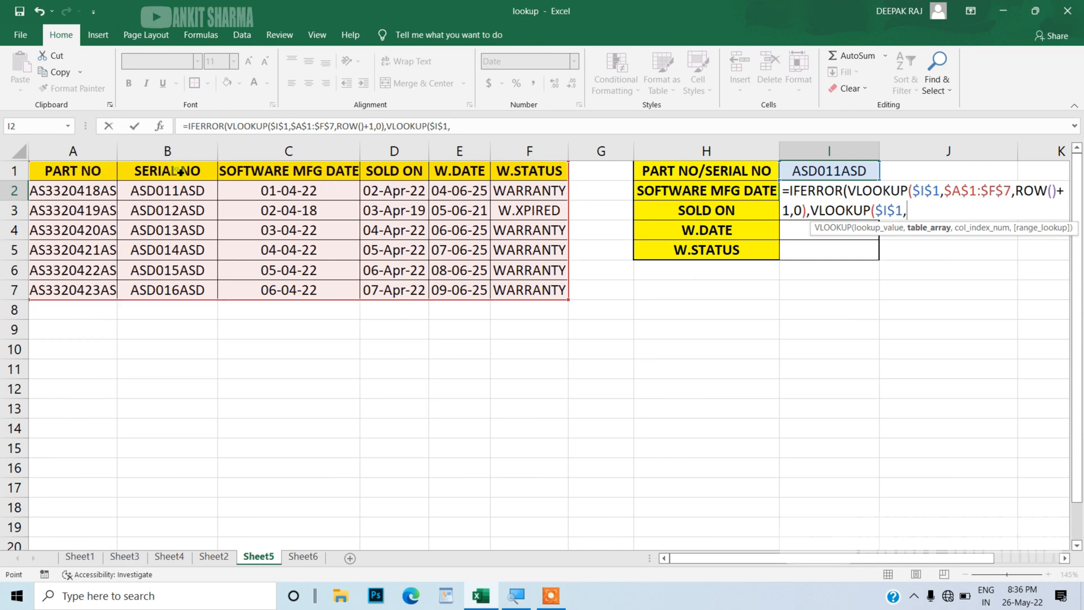
{"action": "left_click_drag", "start_coordinate": [180, 172], "coordinate": [515, 289]}
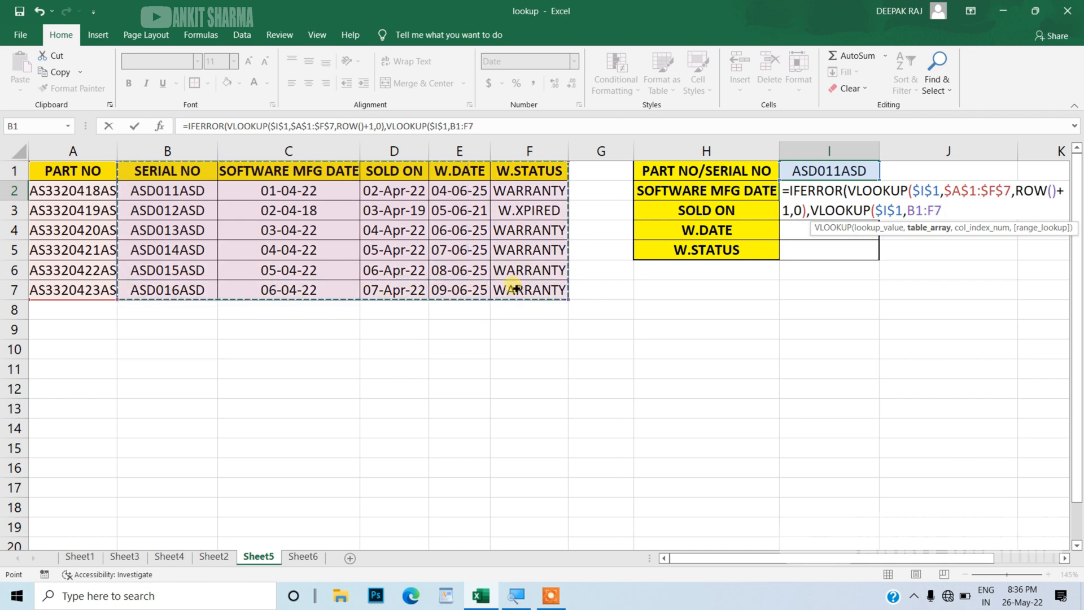
{"action": "key", "text": "F4"}
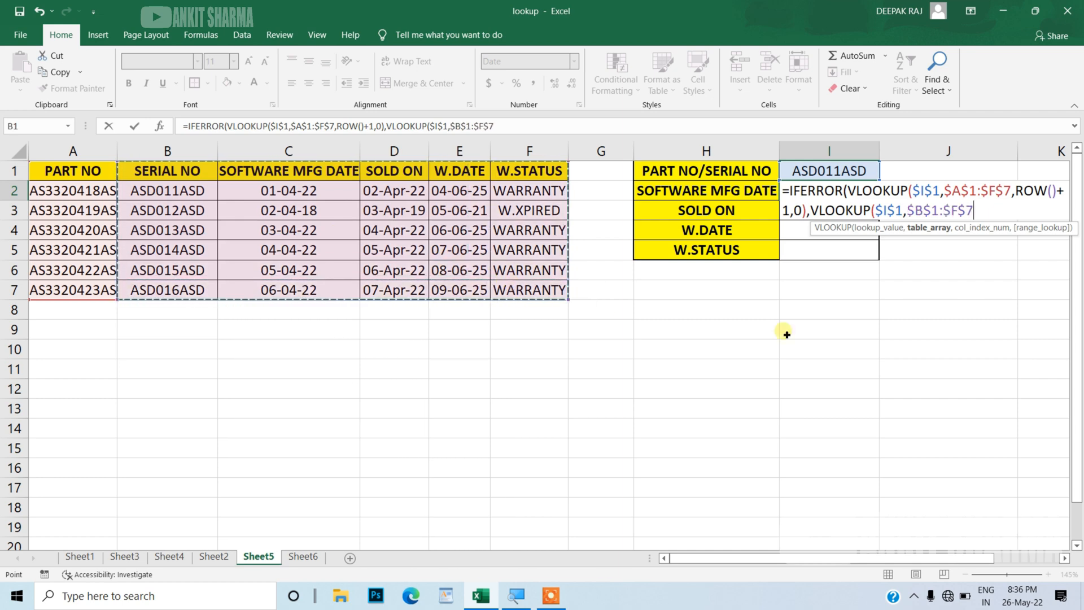
{"action": "type", "text": ","}
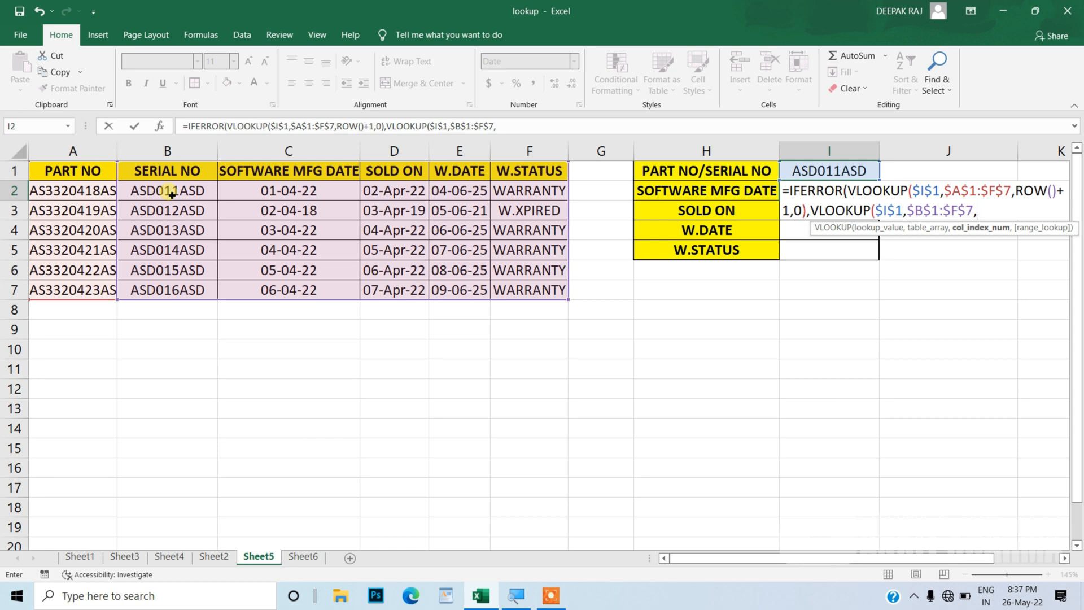
Step: Complete the second VLOOKUP in I2 with column index ROW() and exact match 0, and fill the formula down to I5
{"action": "type", "text": "ROW"}
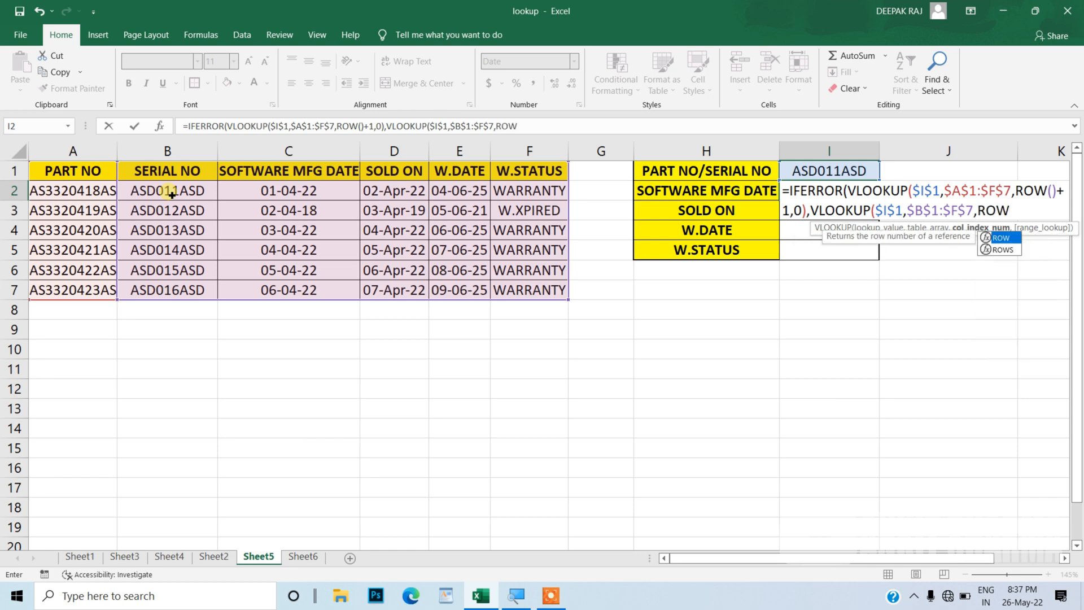
{"action": "type", "text": "()"}
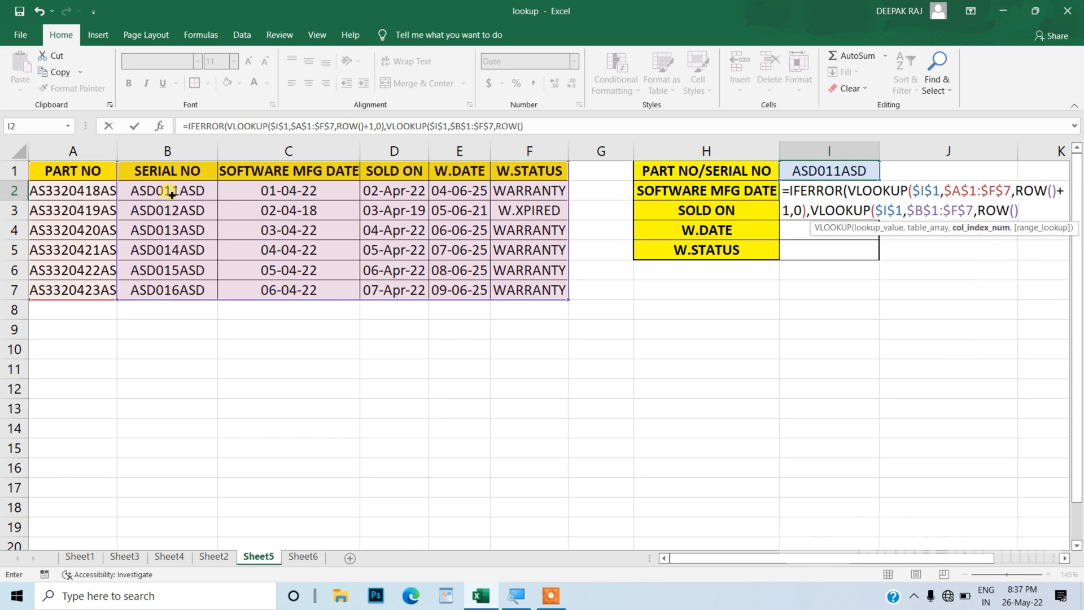
{"action": "type", "text": ","}
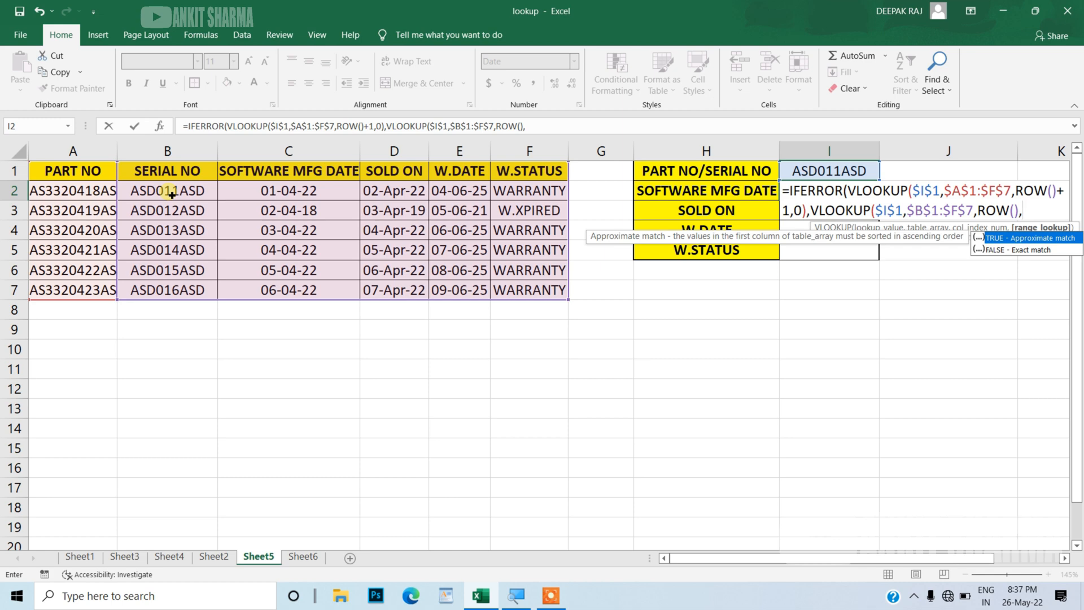
{"action": "key", "text": "Down"}
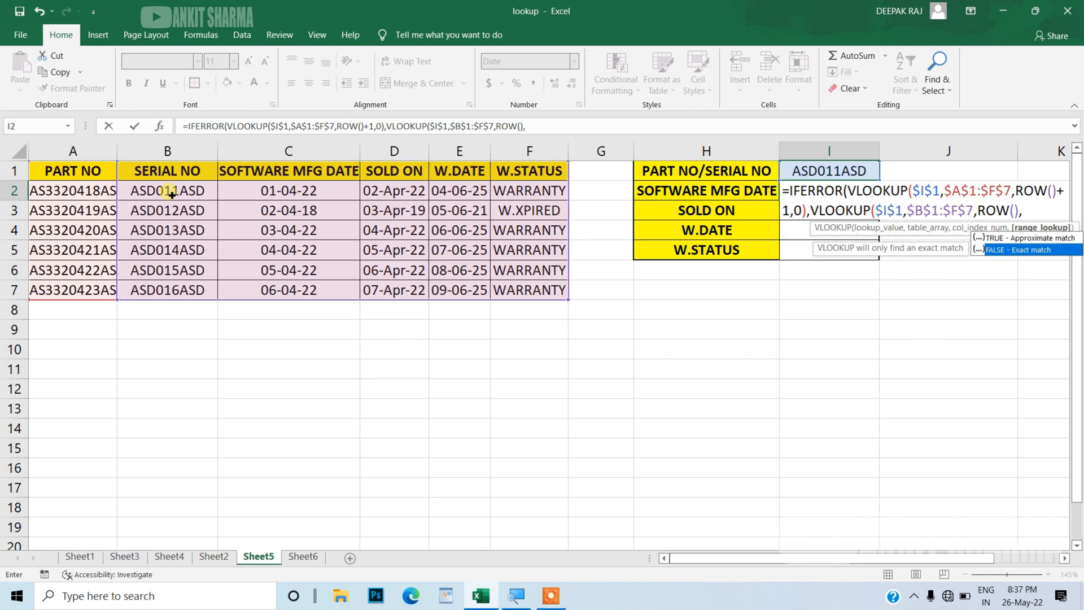
{"action": "type", "text": "0"}
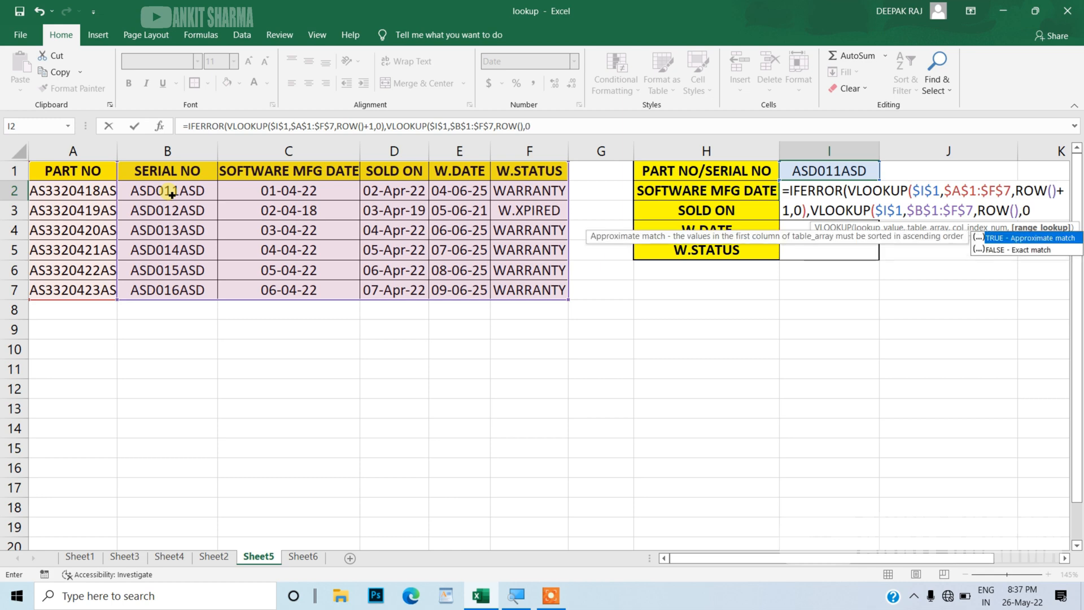
{"action": "type", "text": ")"}
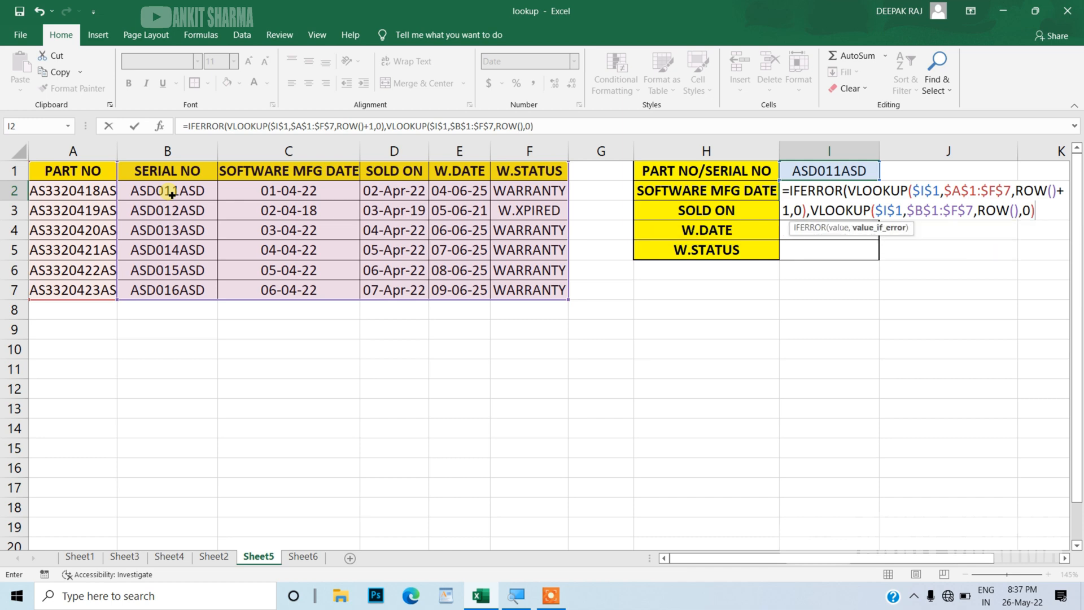
{"action": "key", "text": "Return"}
{"action": "key", "text": "Return"}
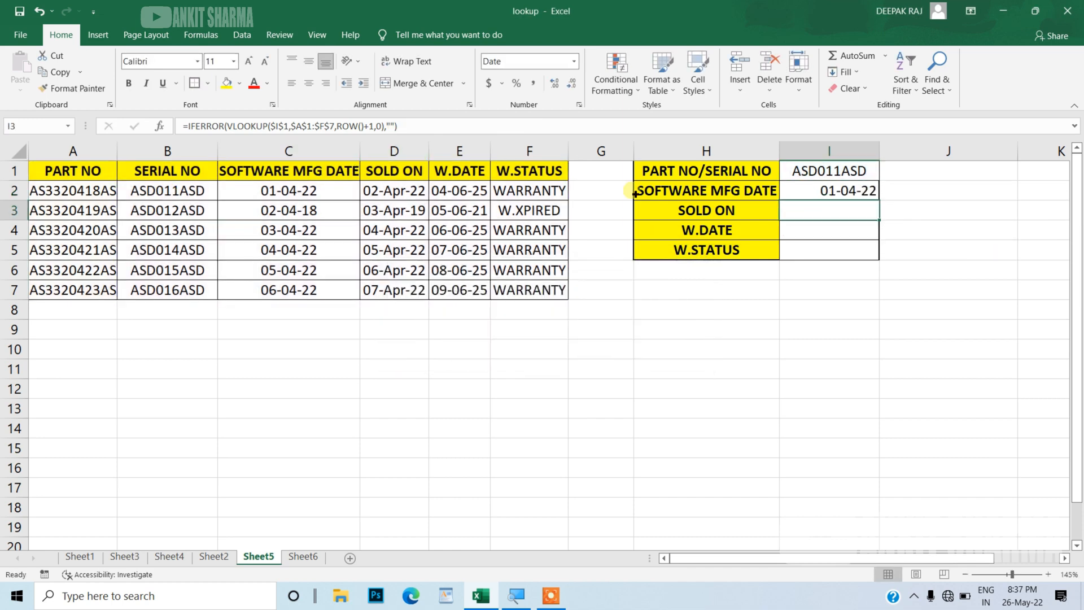
{"action": "left_click", "coordinate": [846, 192]}
{"action": "left_click_drag", "start_coordinate": [883, 204], "coordinate": [878, 255]}
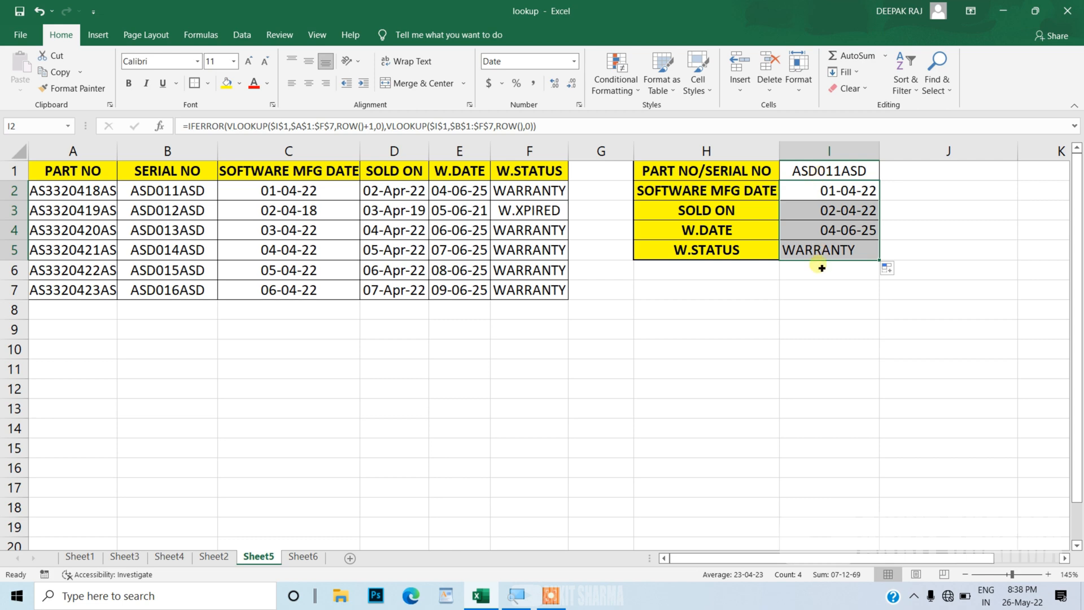
Step: Test the lookup with a serial number by copying ASD012ASD from B3 into I1
{"action": "left_click", "coordinate": [200, 215]}
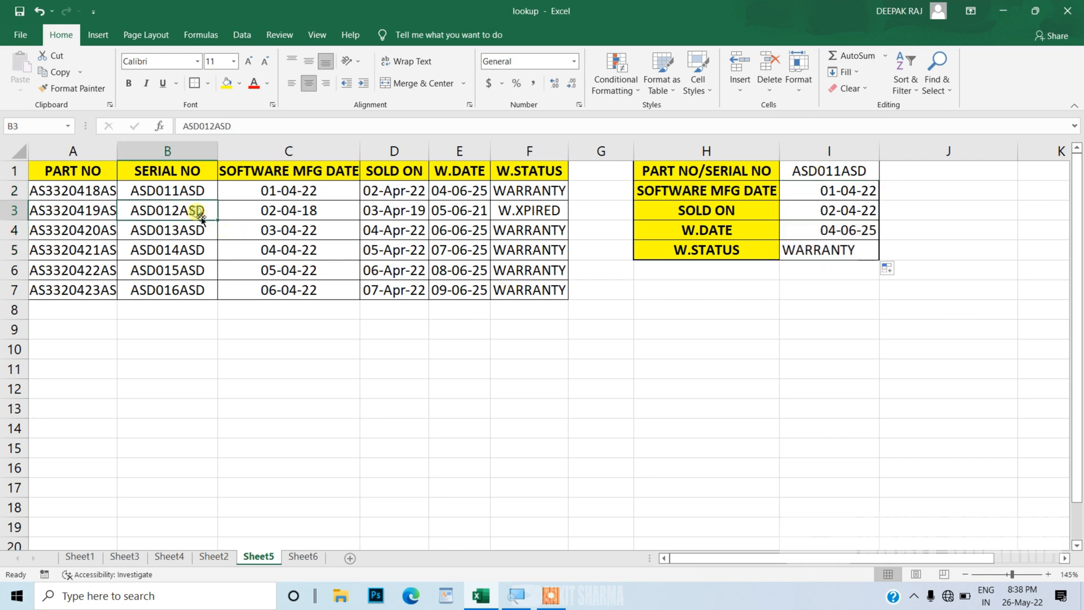
{"action": "key", "text": "ctrl+c"}
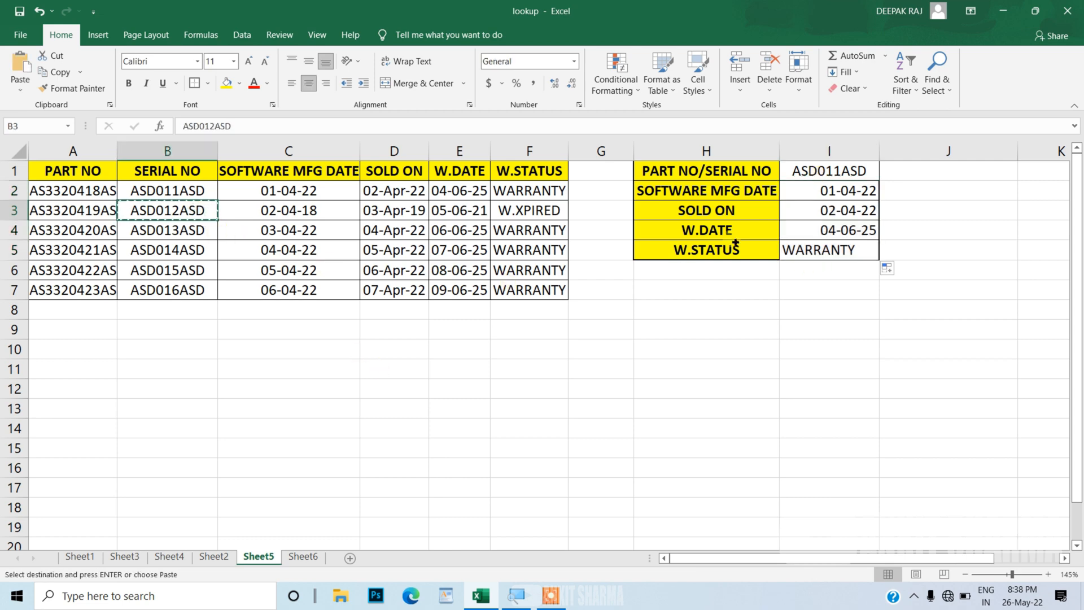
{"action": "left_click", "coordinate": [847, 173]}
{"action": "key", "text": "ctrl+v"}
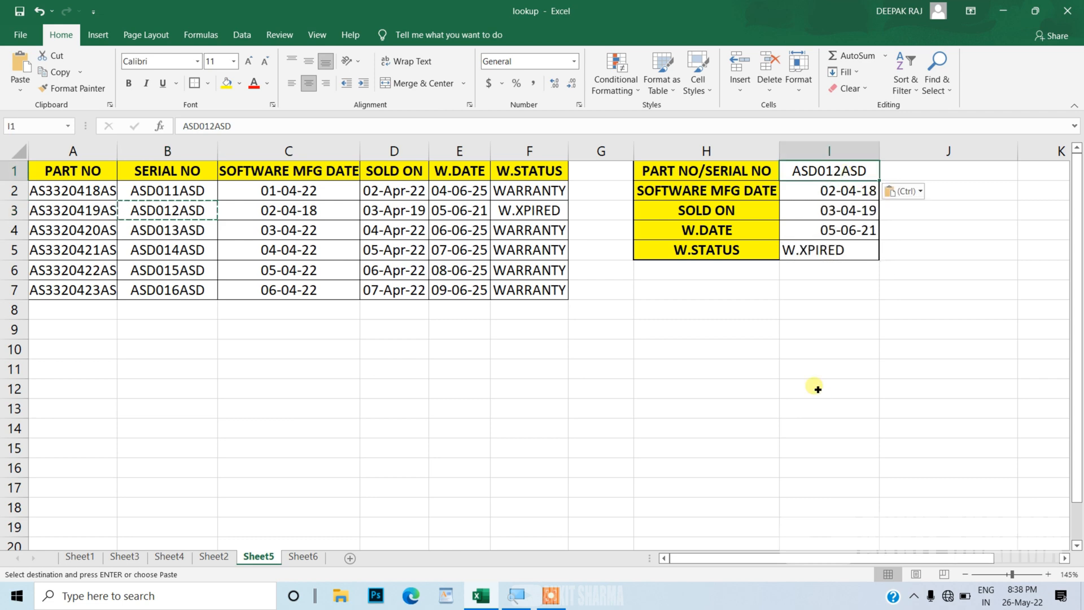
Step: Try to test the lookup with a part number by copying AS3320421AS from A5 into I1
{"action": "left_click", "coordinate": [63, 247]}
{"action": "key", "text": "ctrl+c"}
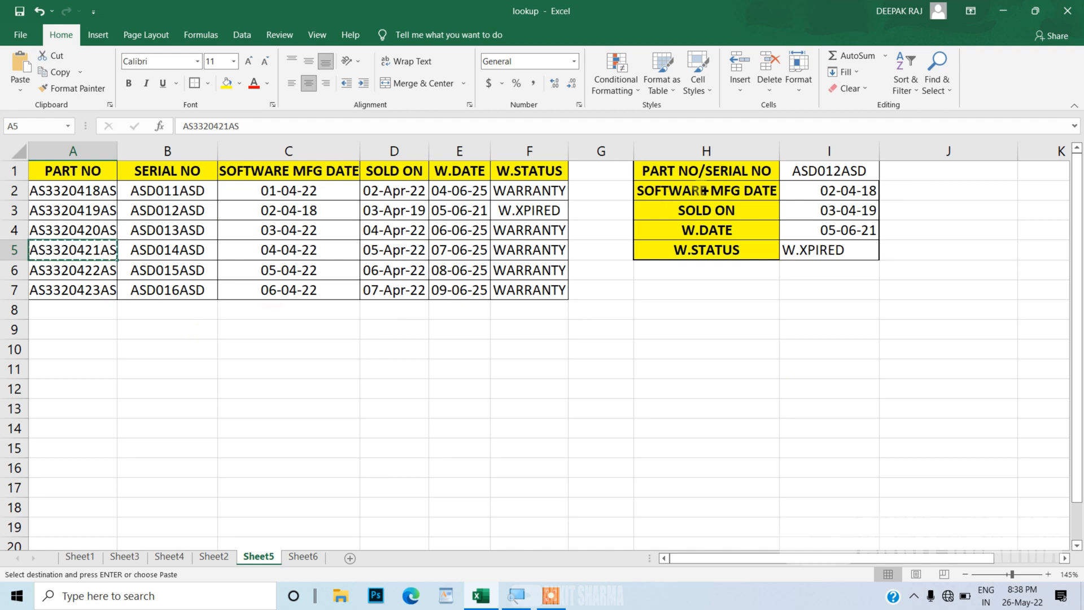
{"action": "left_click", "coordinate": [842, 176]}
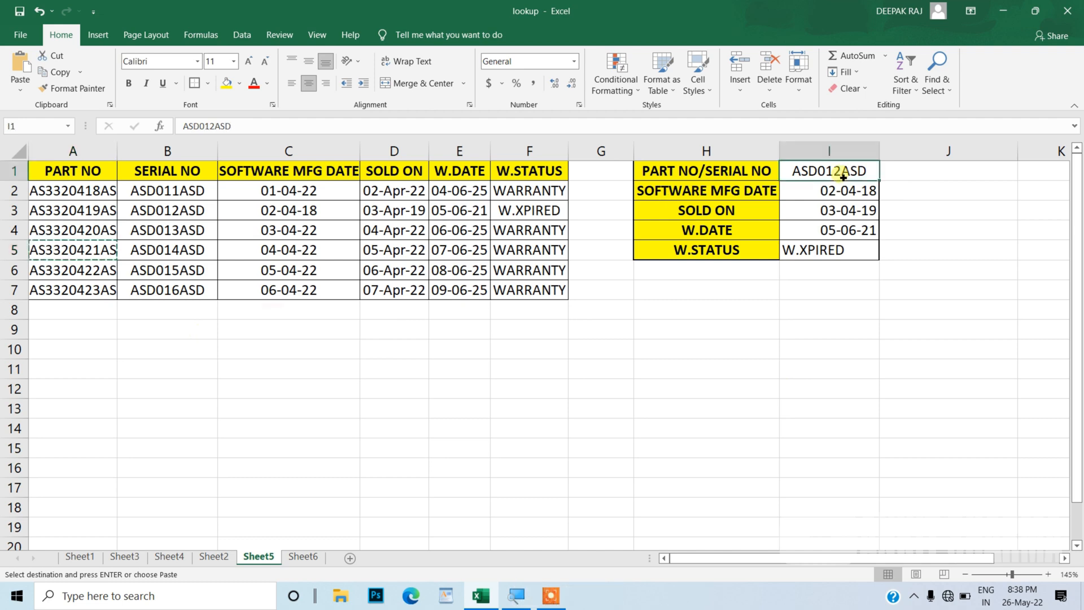
{"action": "key", "text": "ctrl+c"}
{"action": "key", "text": "ctrl+v"}
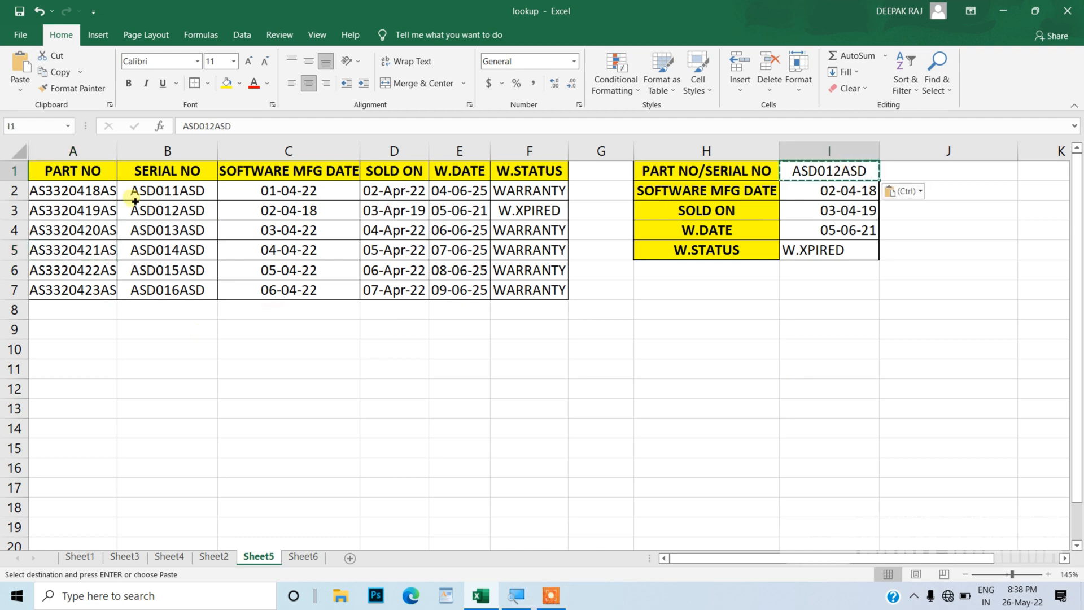
Step: Test the lookup with a part number by copying AS3320418AS from A2 into I1
{"action": "left_click", "coordinate": [105, 197]}
{"action": "key", "text": "ctrl+c"}
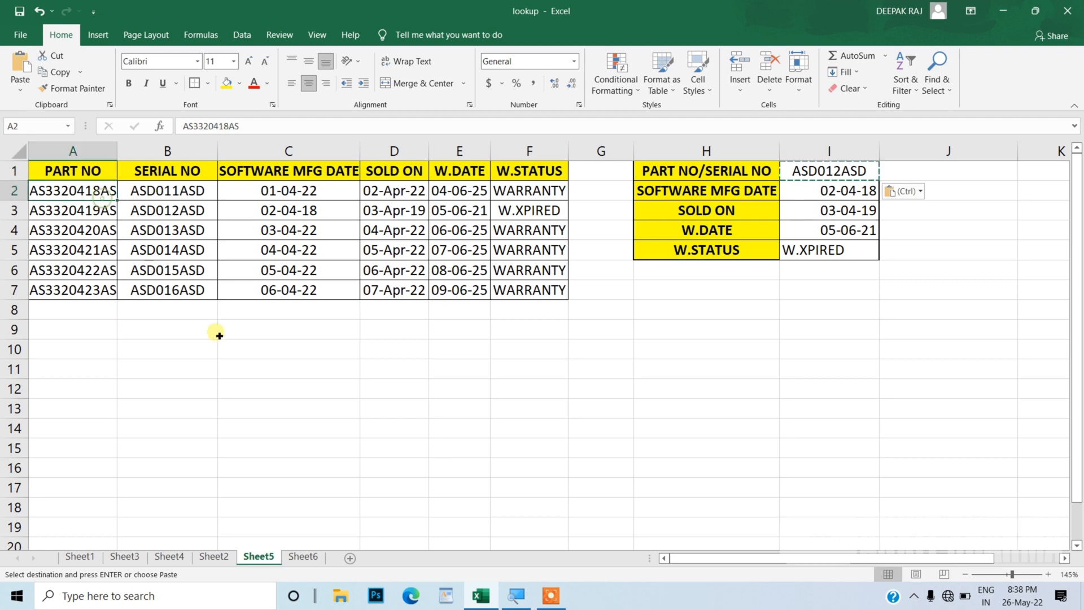
{"action": "left_click", "coordinate": [799, 180]}
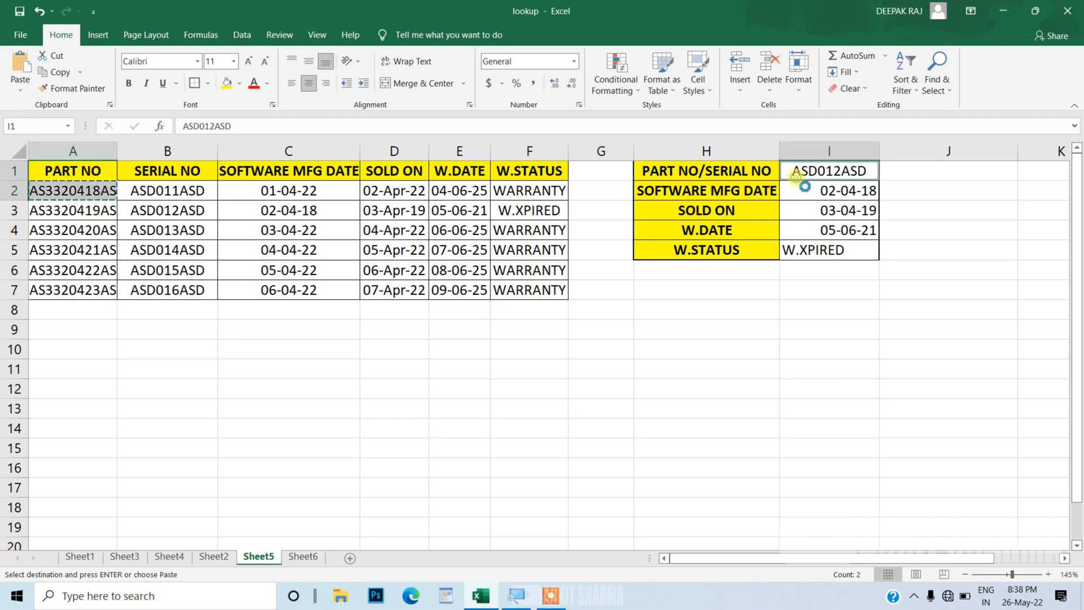
{"action": "key", "text": "ctrl+v"}
{"action": "left_click", "coordinate": [801, 291]}
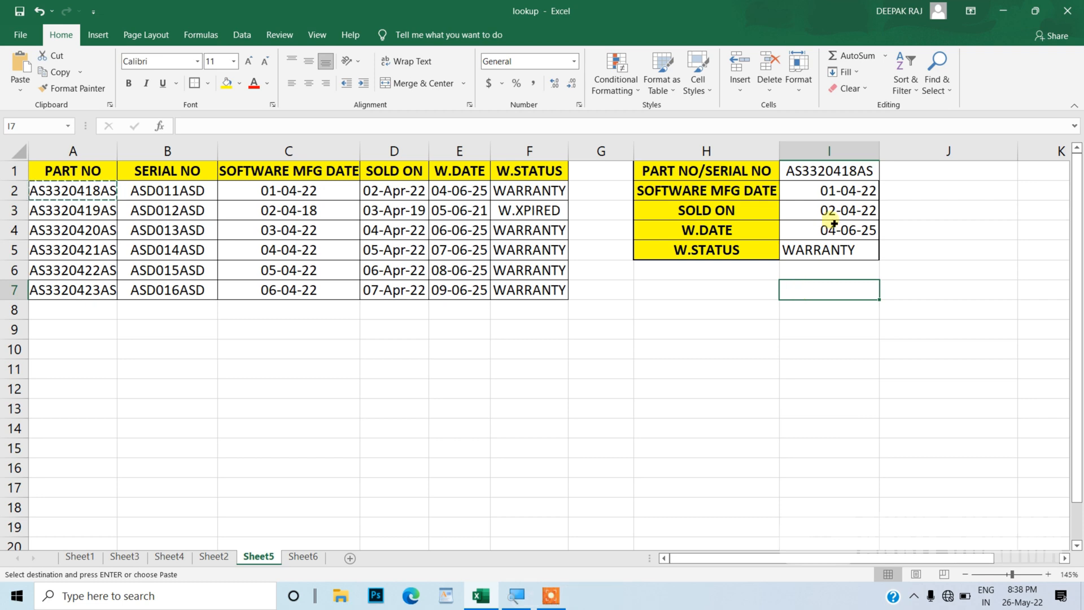
Step: Inspect the I2 formula and test the lookup with the non-existent number 6354161 in I1
{"action": "double_click", "coordinate": [833, 192]}
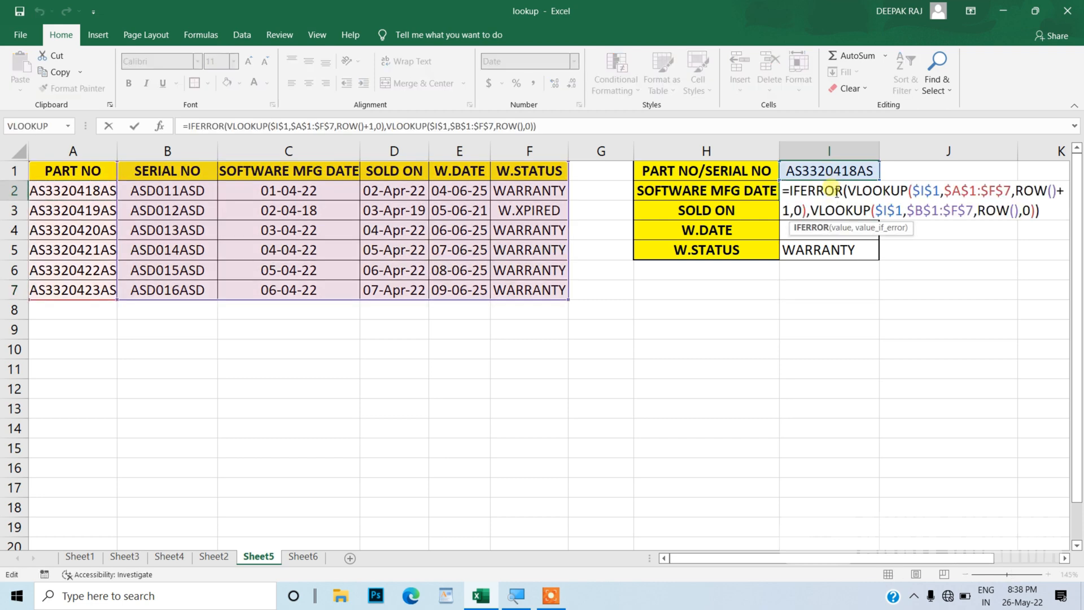
{"action": "key", "text": "Return"}
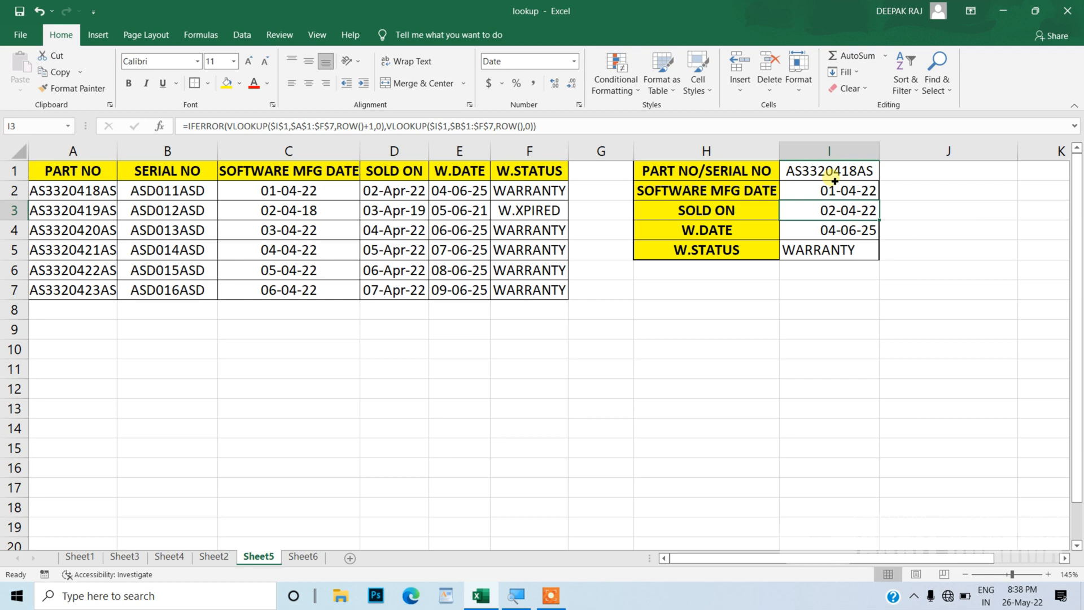
{"action": "left_click", "coordinate": [834, 180]}
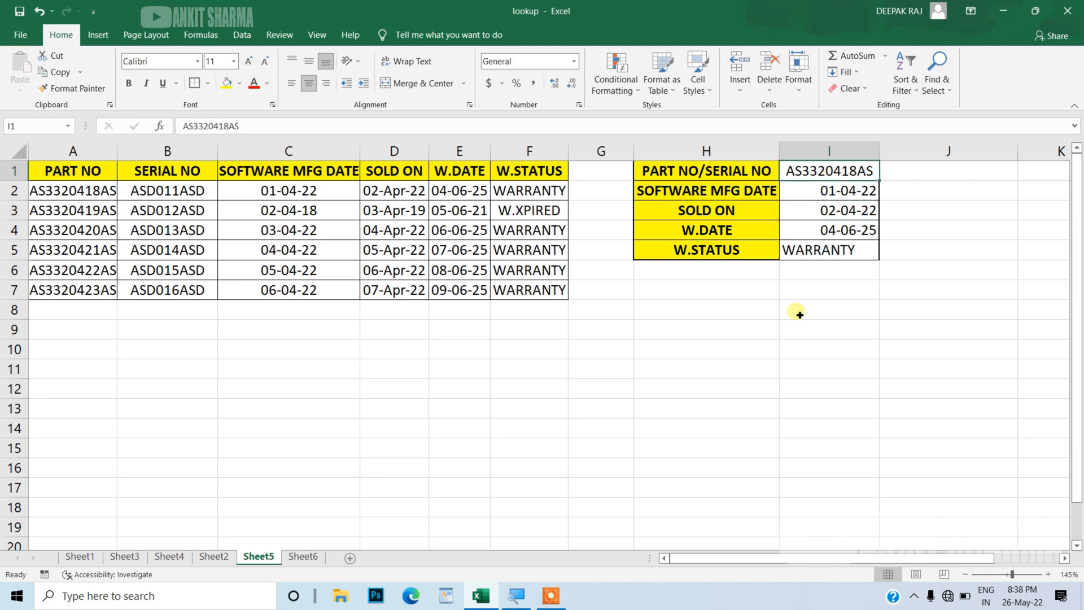
{"action": "type", "text": "6354161"}
{"action": "key", "text": "Return"}
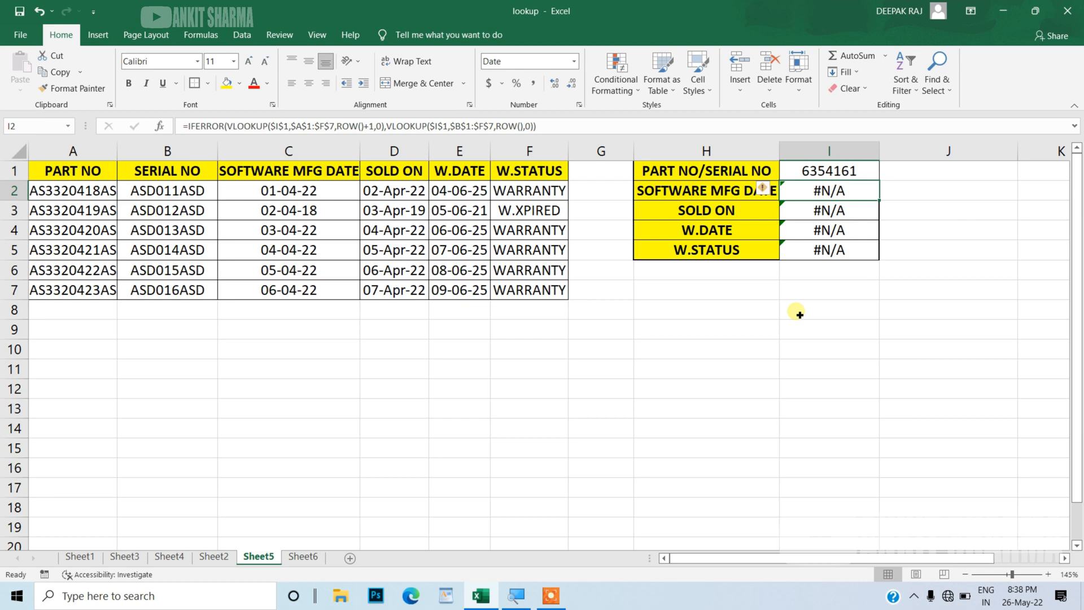
Step: Insert a nested IFERROR directly before the second VLOOKUP in the I2 formula
{"action": "double_click", "coordinate": [847, 195]}
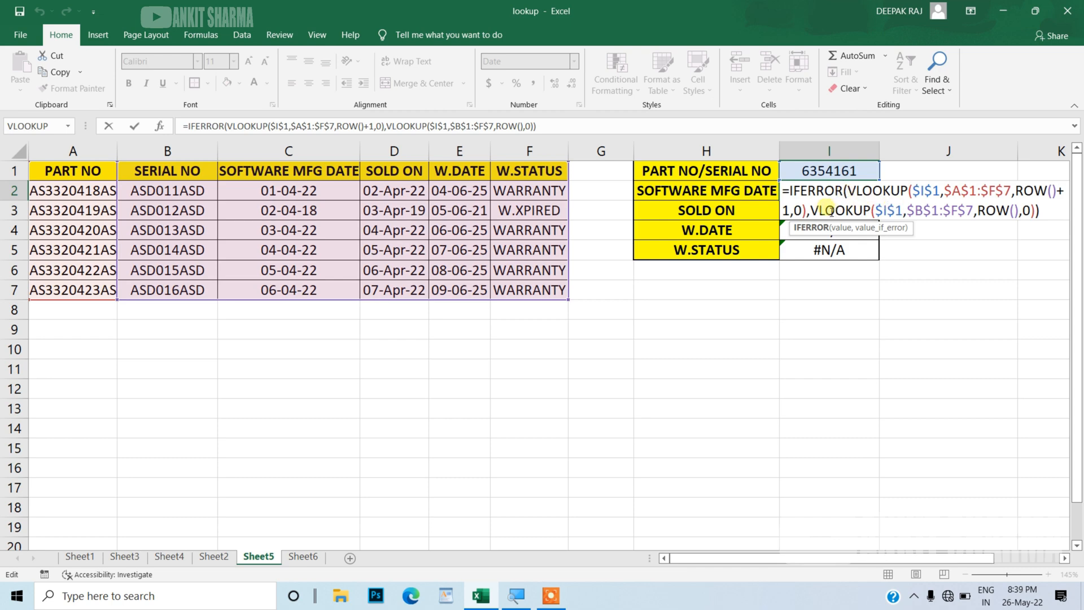
{"action": "left_click", "coordinate": [811, 211]}
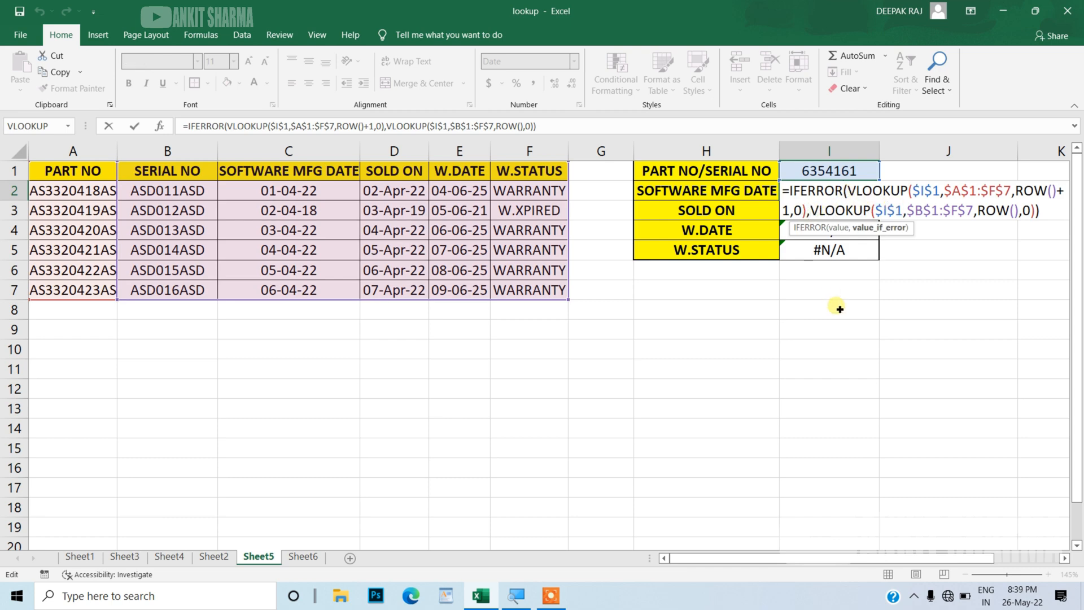
{"action": "type", "text": "IF"}
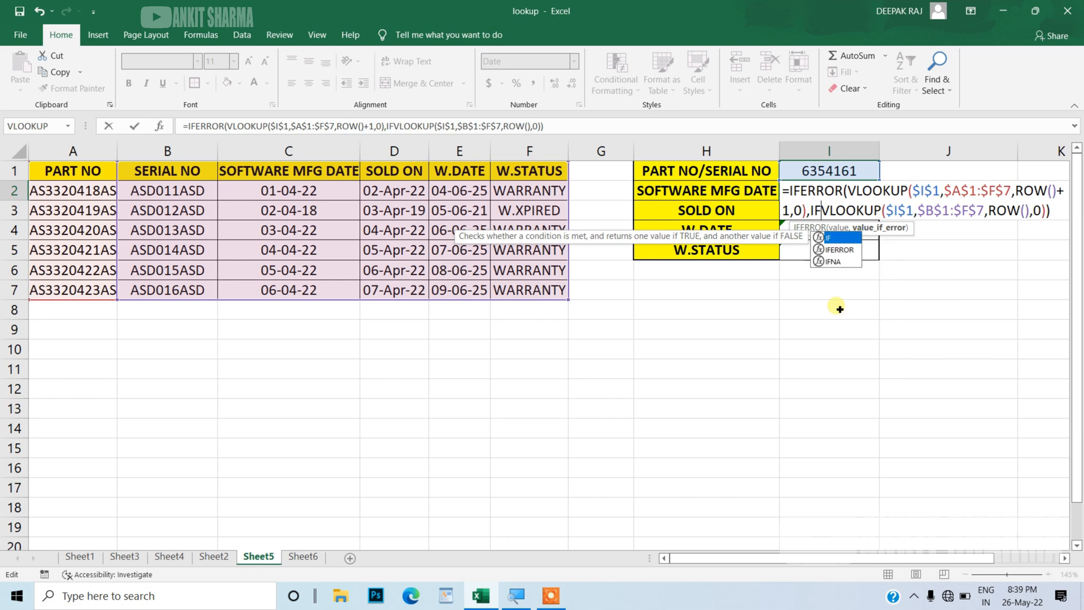
{"action": "key", "text": "Down"}
{"action": "key", "text": "Tab"}
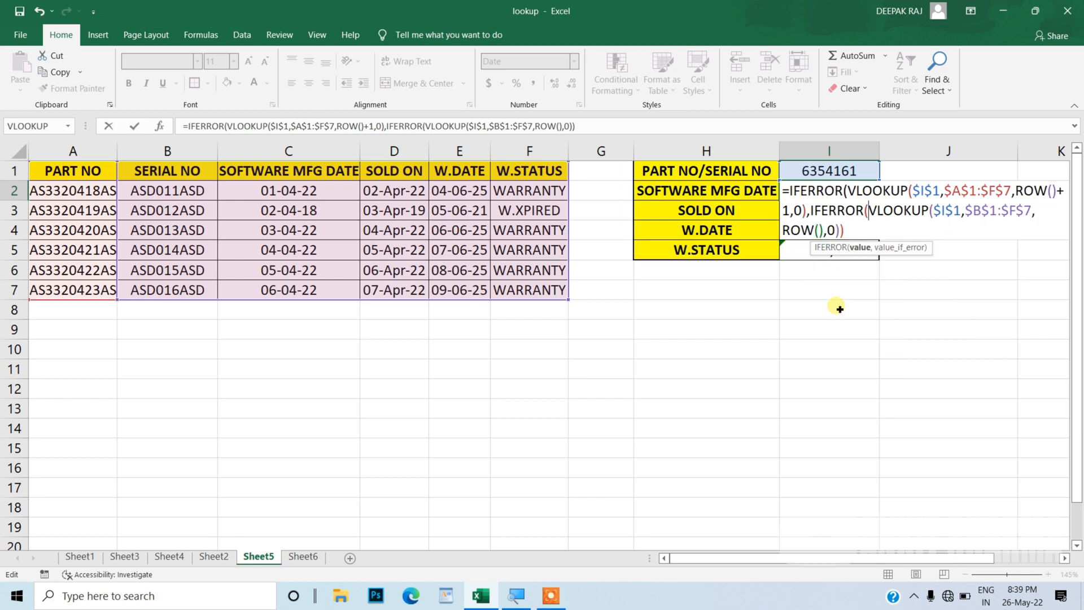
Step: Complete the nested IFERROR in I2 with the empty string "" as its error value, and fill the formula down to I5
{"action": "left_click", "coordinate": [856, 236]}
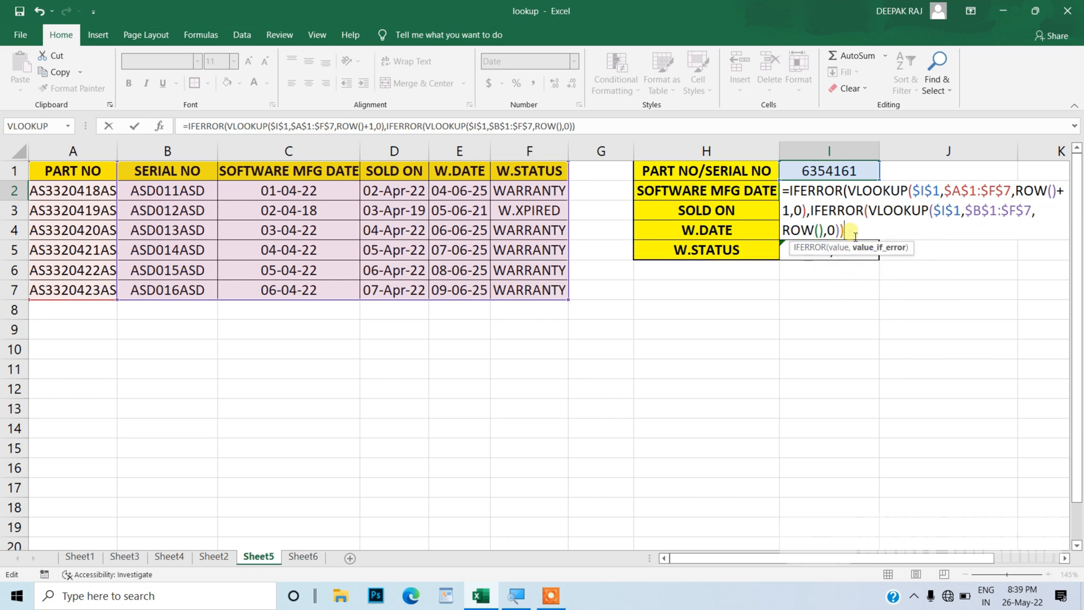
{"action": "key", "text": "BackSpace"}
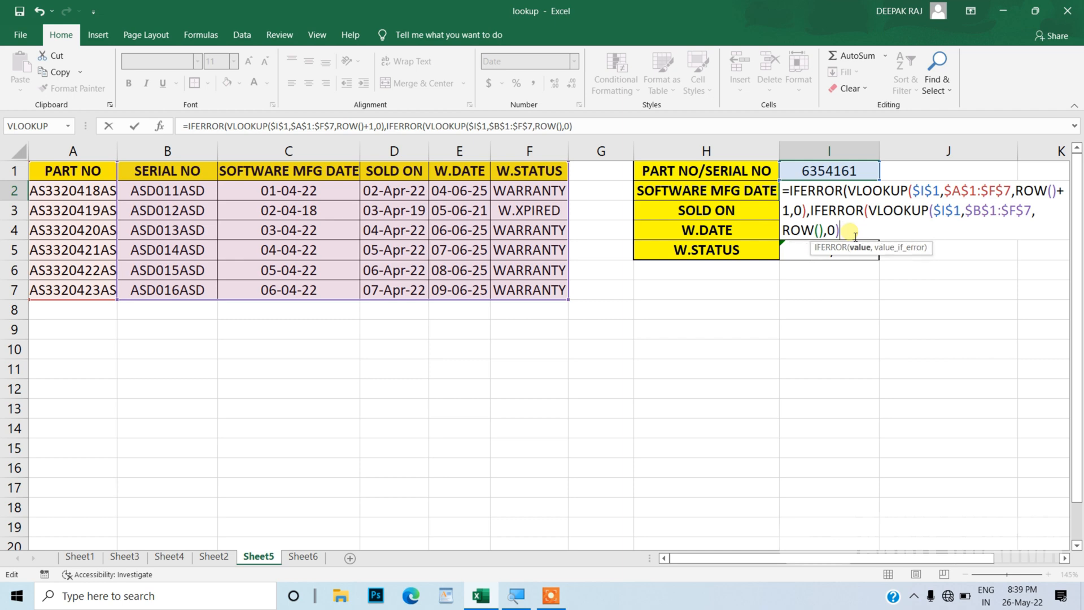
{"action": "type", "text": ","}
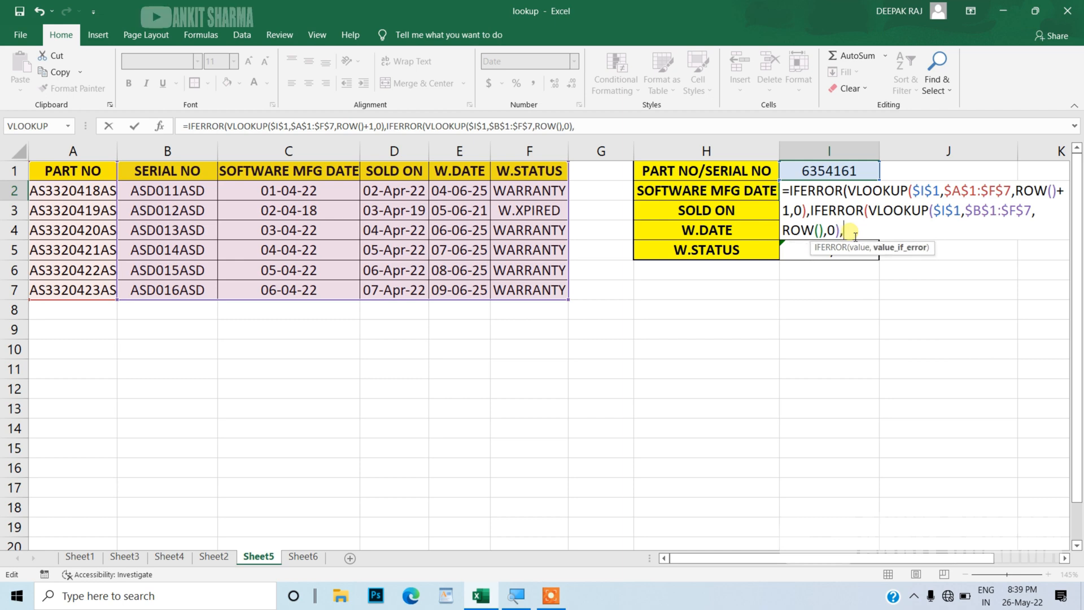
{"action": "type", "text": "\"\""}
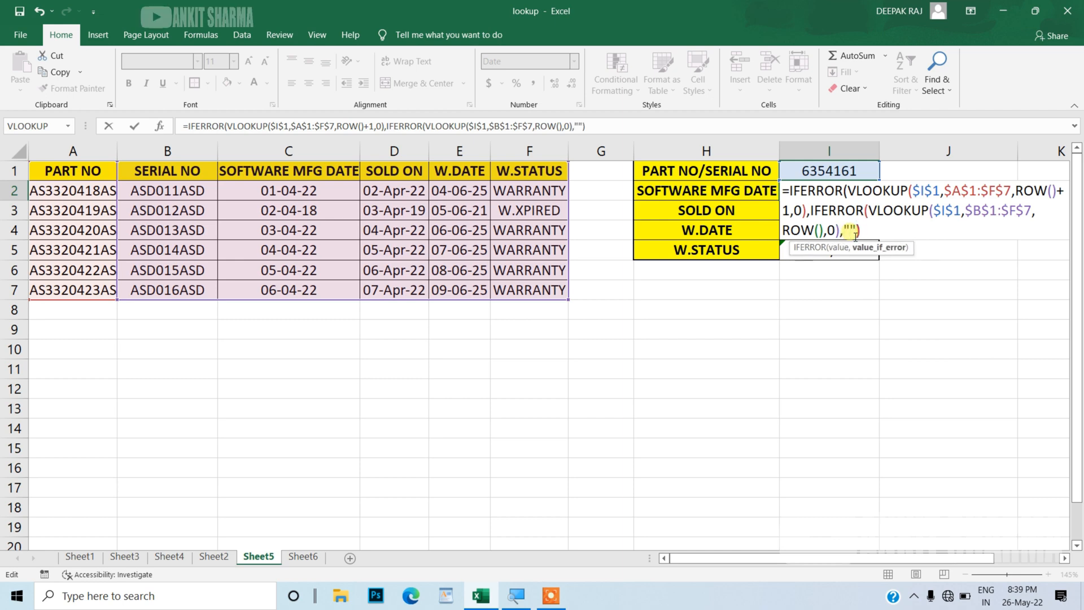
{"action": "type", "text": ")"}
{"action": "key", "text": "Return"}
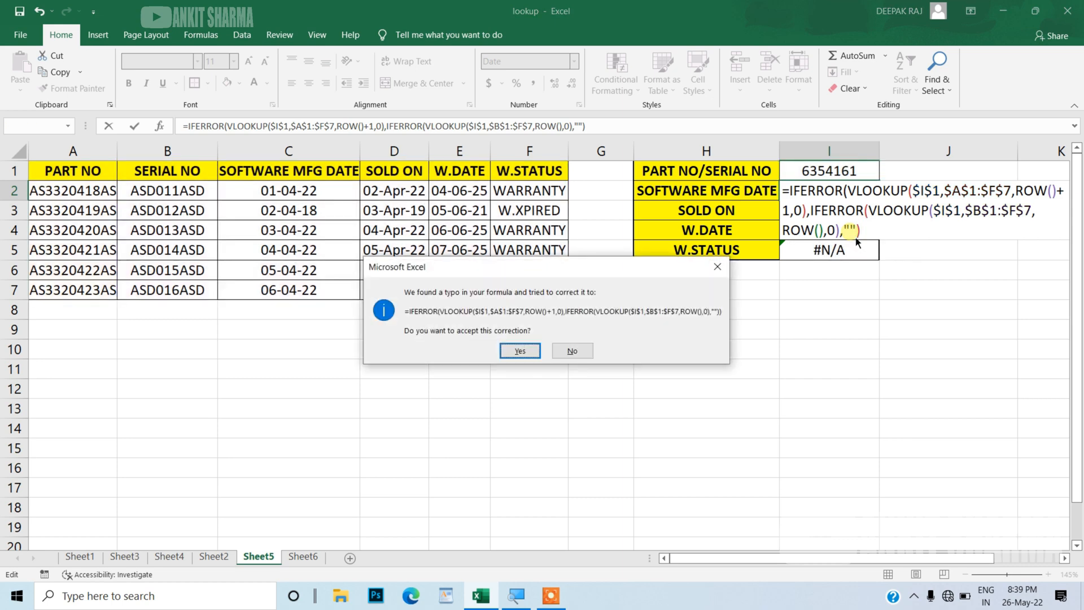
{"action": "key", "text": "Return"}
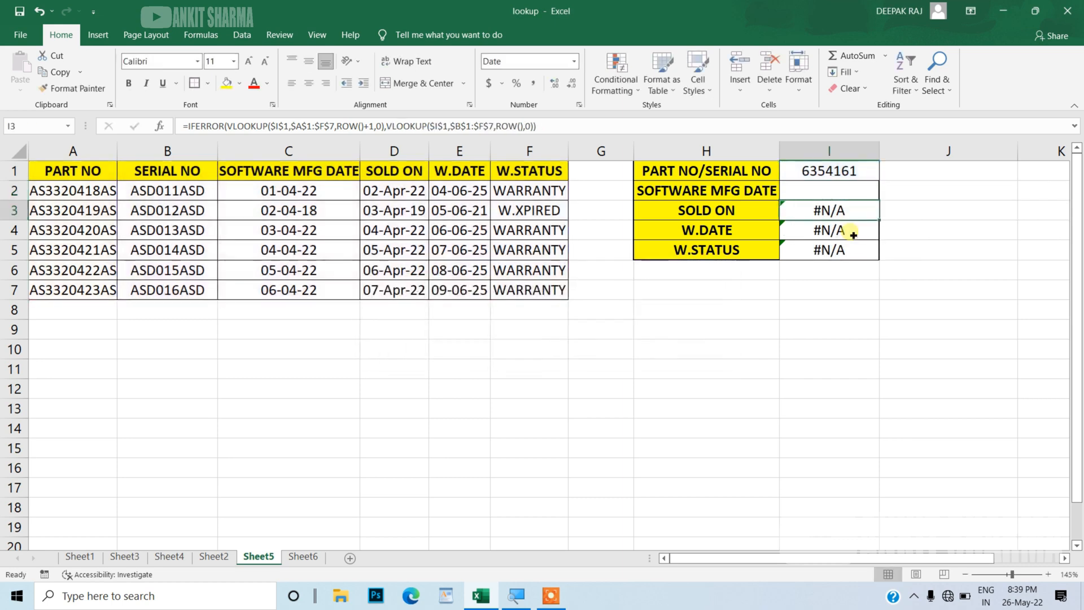
{"action": "left_click", "coordinate": [850, 192]}
{"action": "left_click_drag", "start_coordinate": [879, 200], "coordinate": [884, 254]}
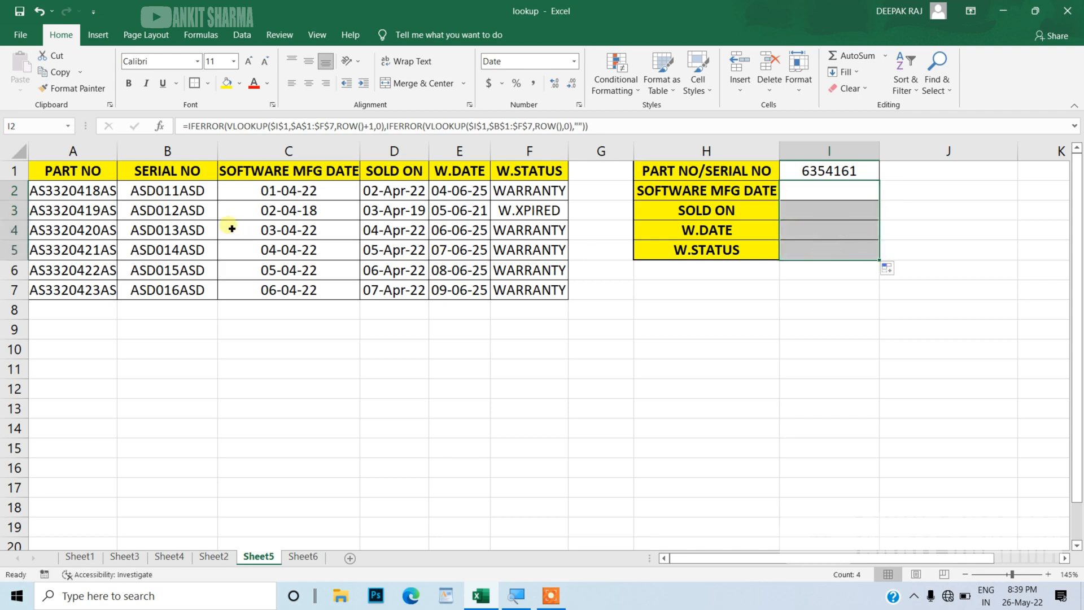
Step: Retest the updated formulas with a serial number by copying ASD012ASD from B3 into I1
{"action": "left_click", "coordinate": [185, 215]}
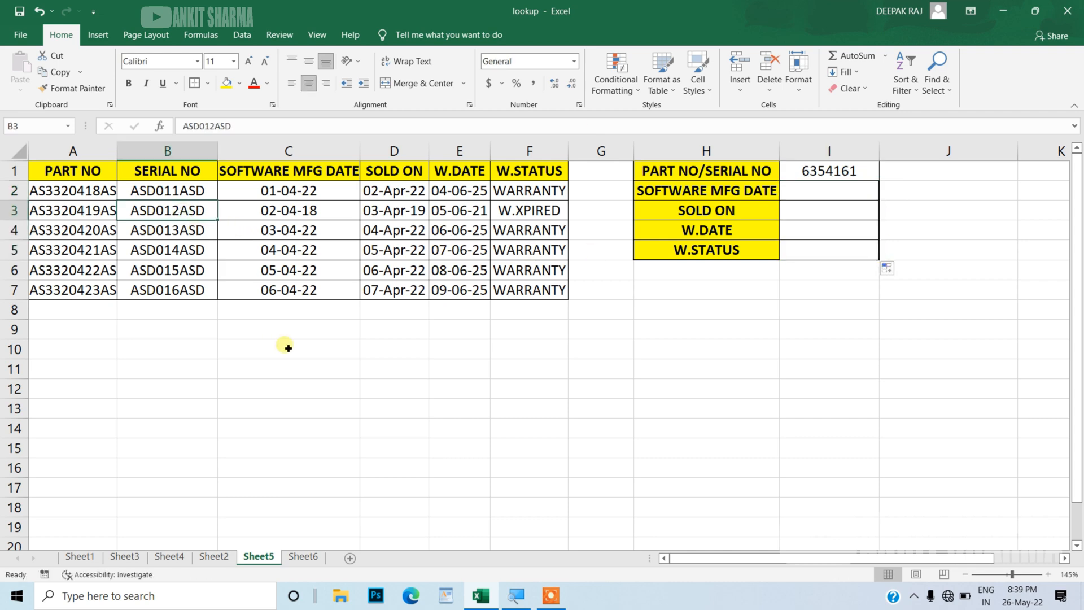
{"action": "key", "text": "ctrl+c"}
{"action": "left_click", "coordinate": [828, 170]}
{"action": "key", "text": "ctrl+v"}
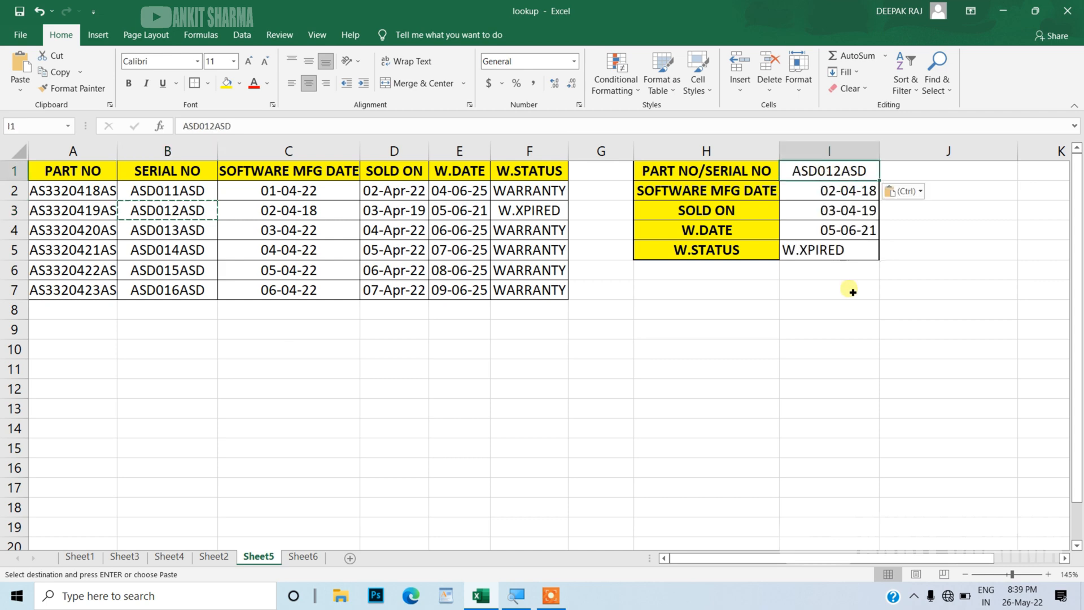
Step: Retest the updated formulas with a part number by copying AS3320418AS from A2 into I1
{"action": "left_click", "coordinate": [94, 194]}
{"action": "key", "text": "ctrl+c"}
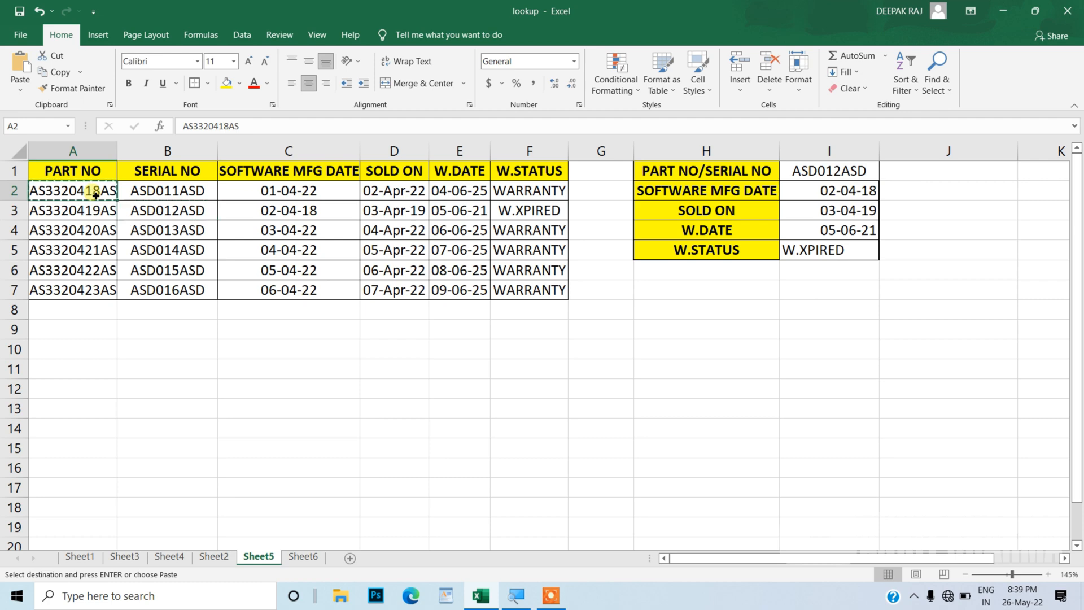
{"action": "left_click", "coordinate": [826, 174]}
{"action": "key", "text": "ctrl+v"}
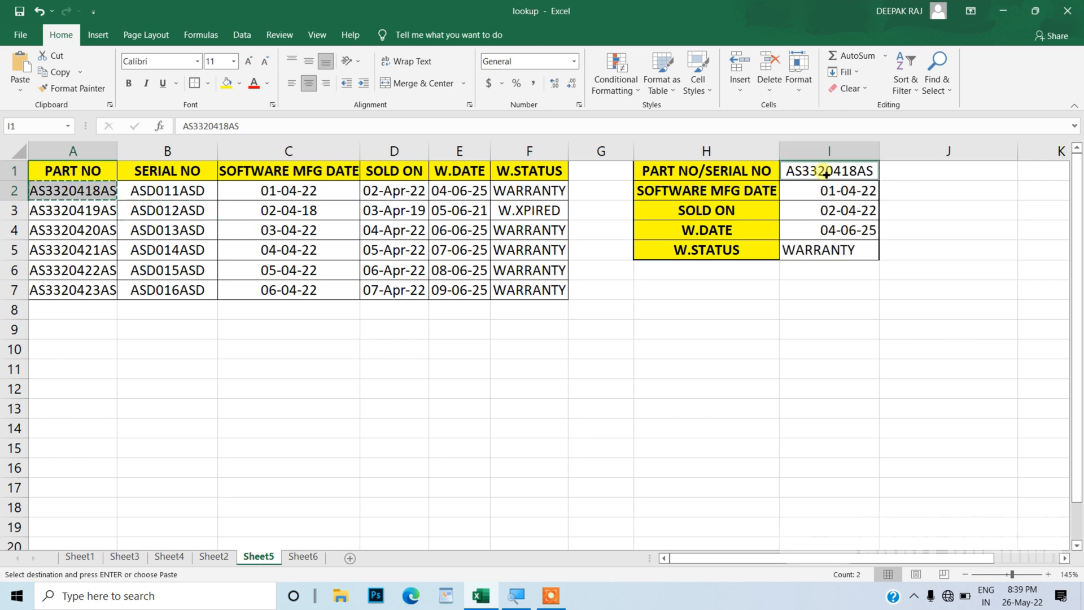
Step: Test the lookup with the non-existent number 65464 in I1 and review the finished formula in I2
{"action": "key", "text": "ctrl+z"}
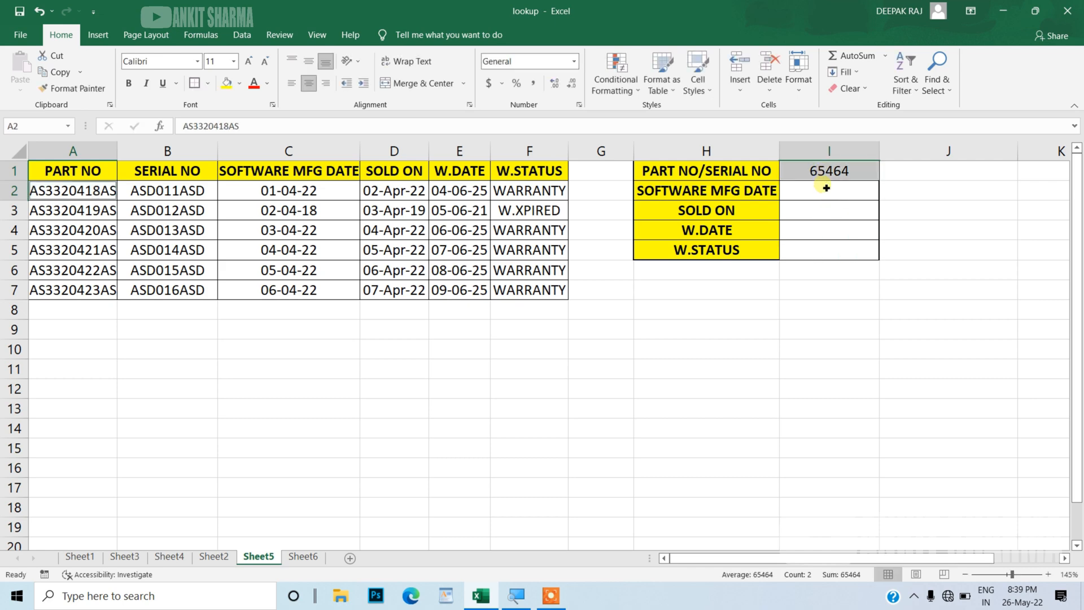
{"action": "double_click", "coordinate": [829, 189]}
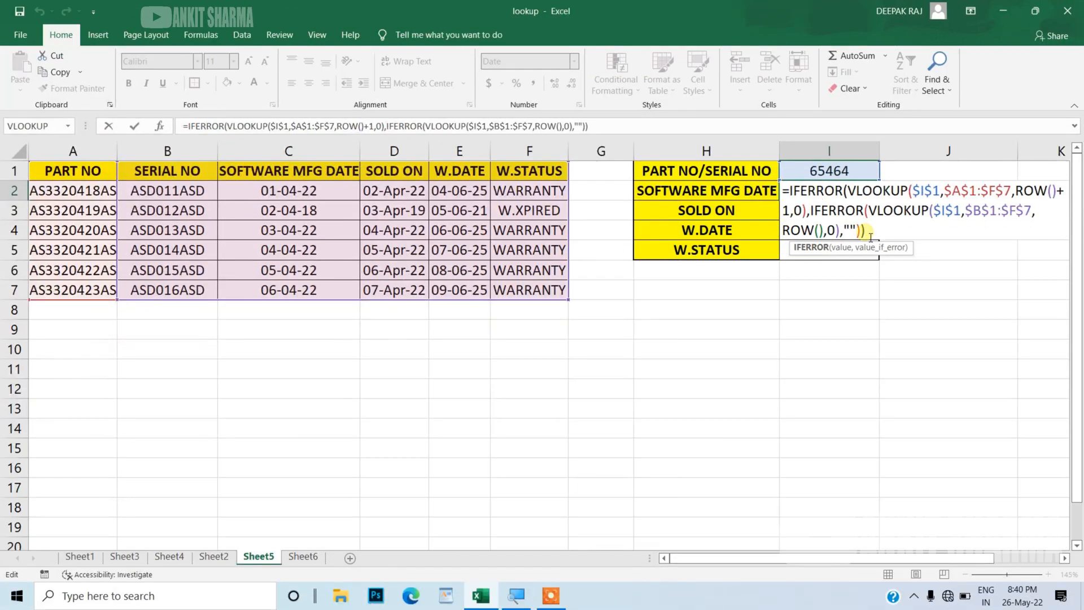
{"action": "key", "text": "Return"}
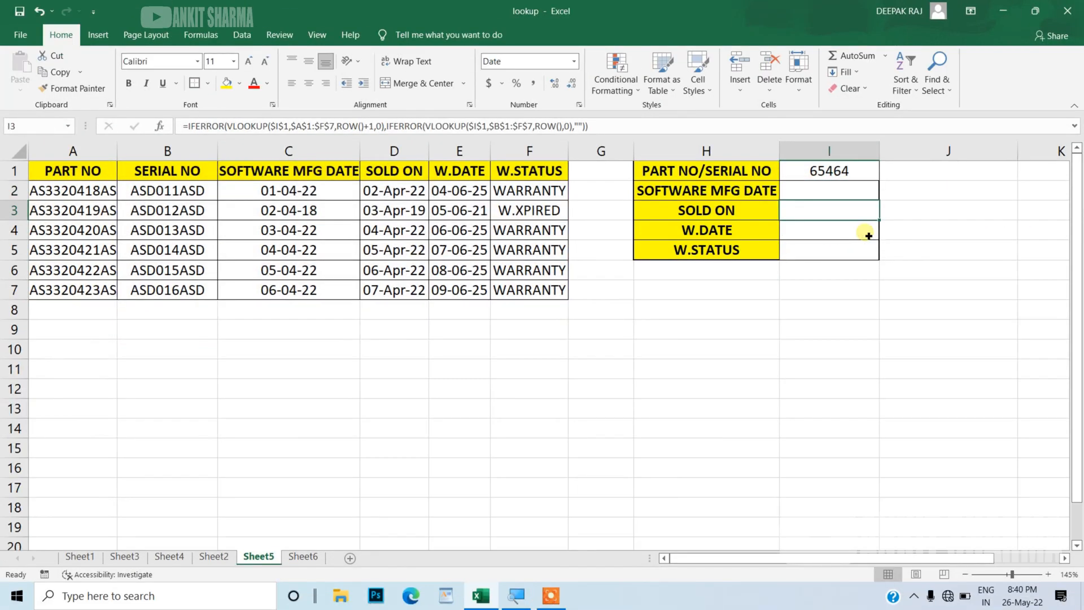
Step: On Sheet6, start a VLOOKUP in L2 with lookup value $L$1 and table array $A$2:$I$7
{"action": "left_click", "coordinate": [298, 557]}
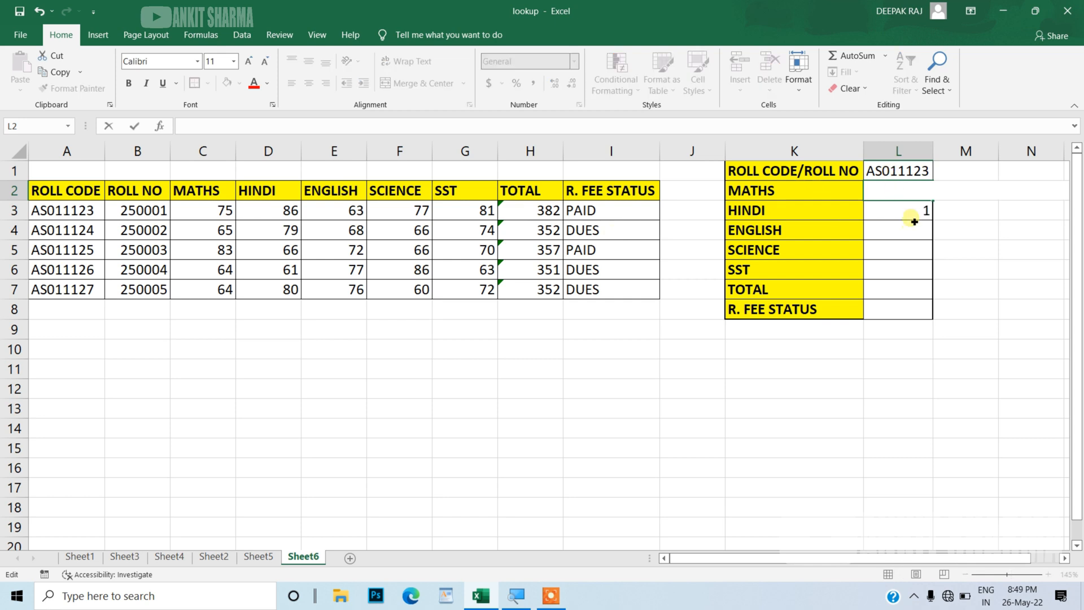
{"action": "left_click", "coordinate": [910, 215]}
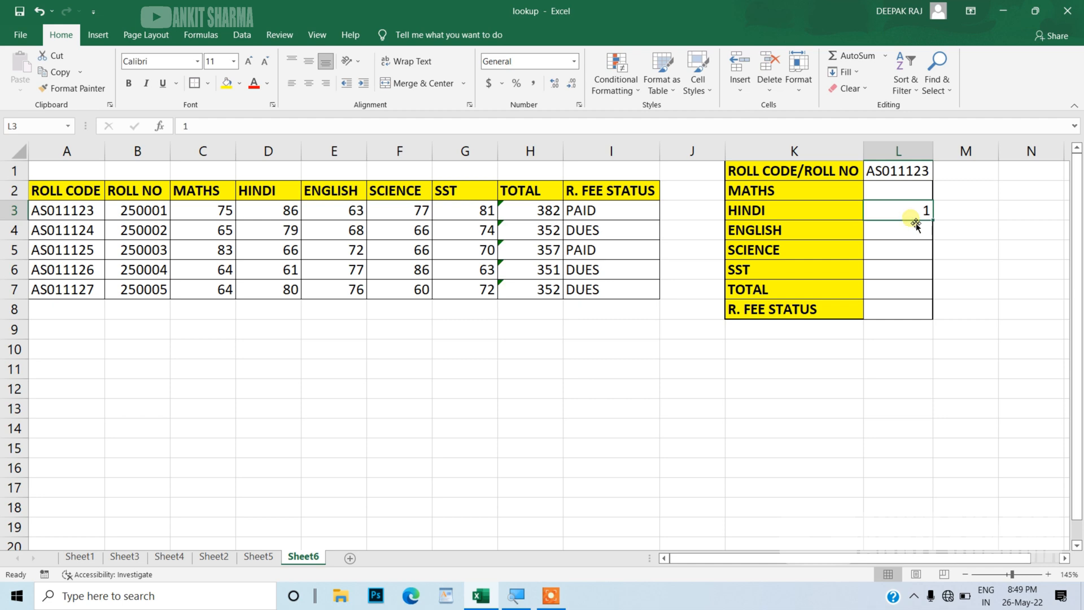
{"action": "left_click", "coordinate": [911, 191]}
{"action": "type", "text": "=VL"}
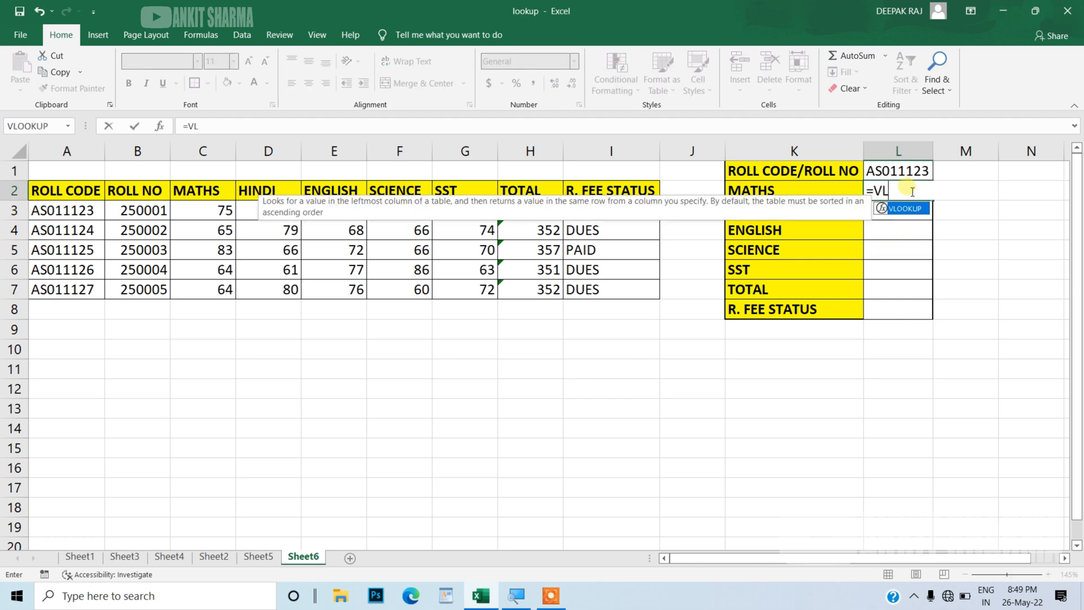
{"action": "key", "text": "Tab"}
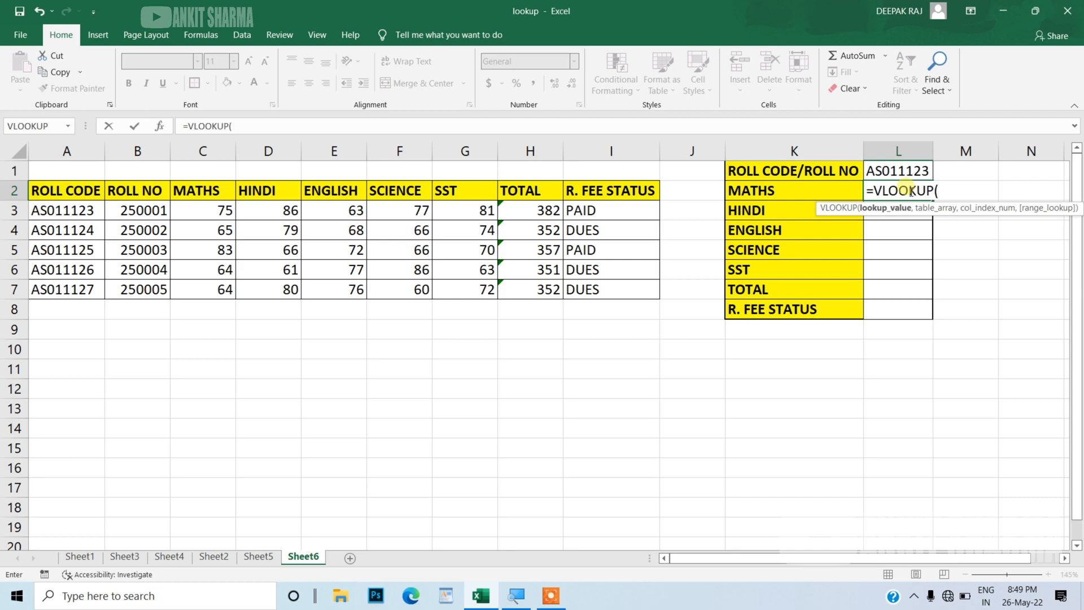
{"action": "left_click", "coordinate": [910, 179]}
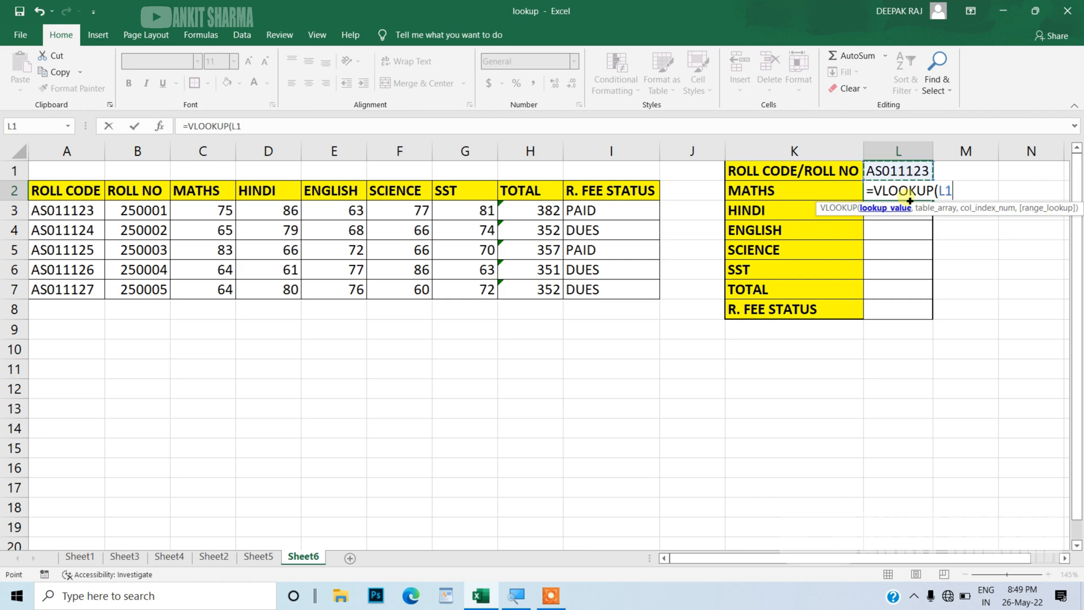
{"action": "key", "text": "F4"}
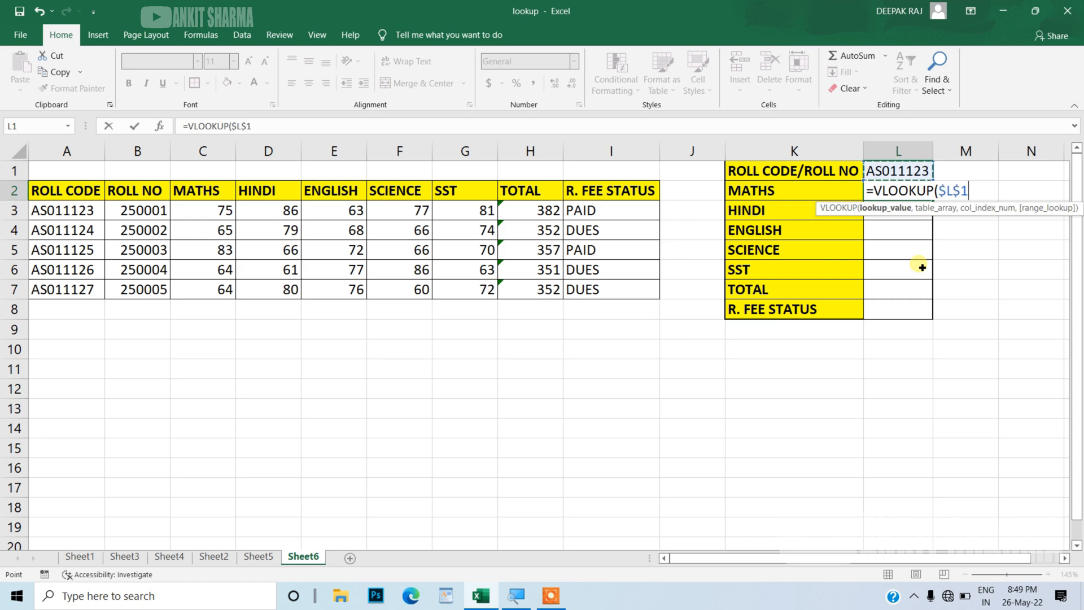
{"action": "type", "text": ","}
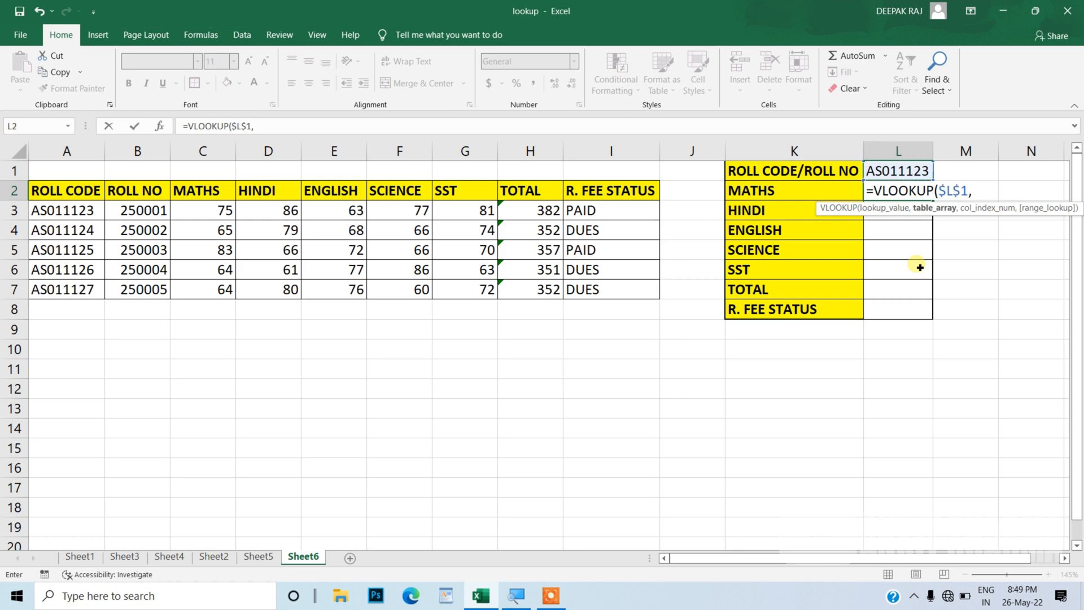
{"action": "left_click_drag", "start_coordinate": [79, 197], "coordinate": [599, 289]}
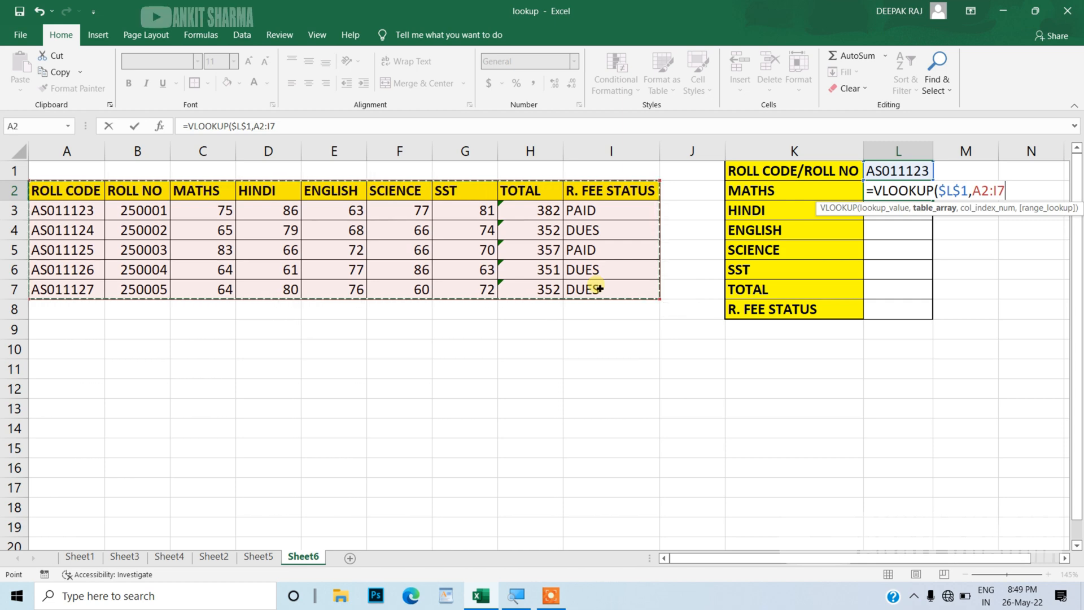
{"action": "key", "text": "F4"}
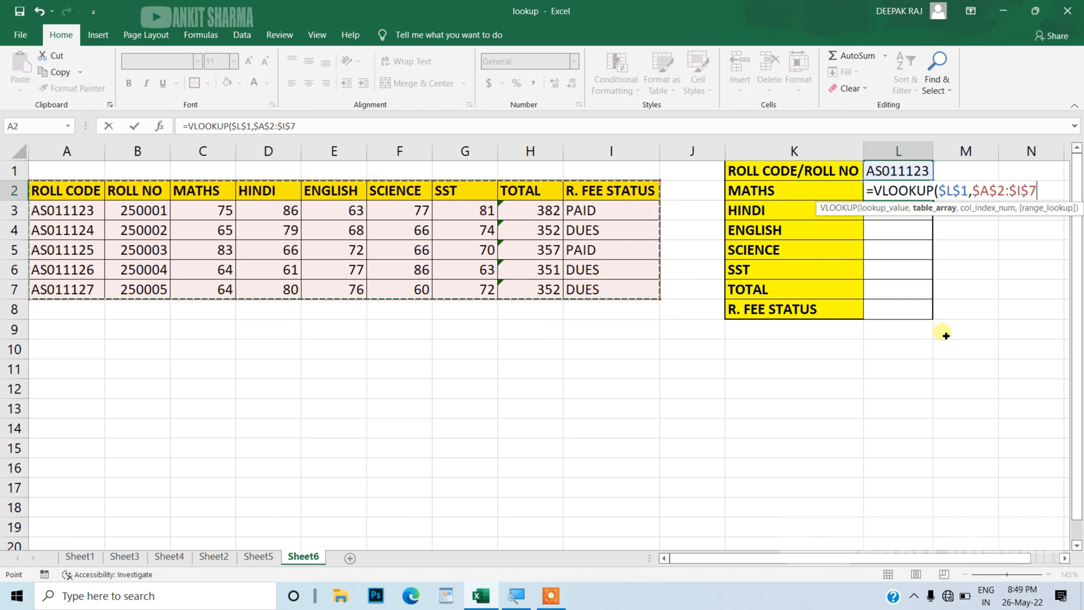
Step: Complete the VLOOKUP in L2 with ROW()+1 as the column index and 0 for an exact match
{"action": "type", "text": ","}
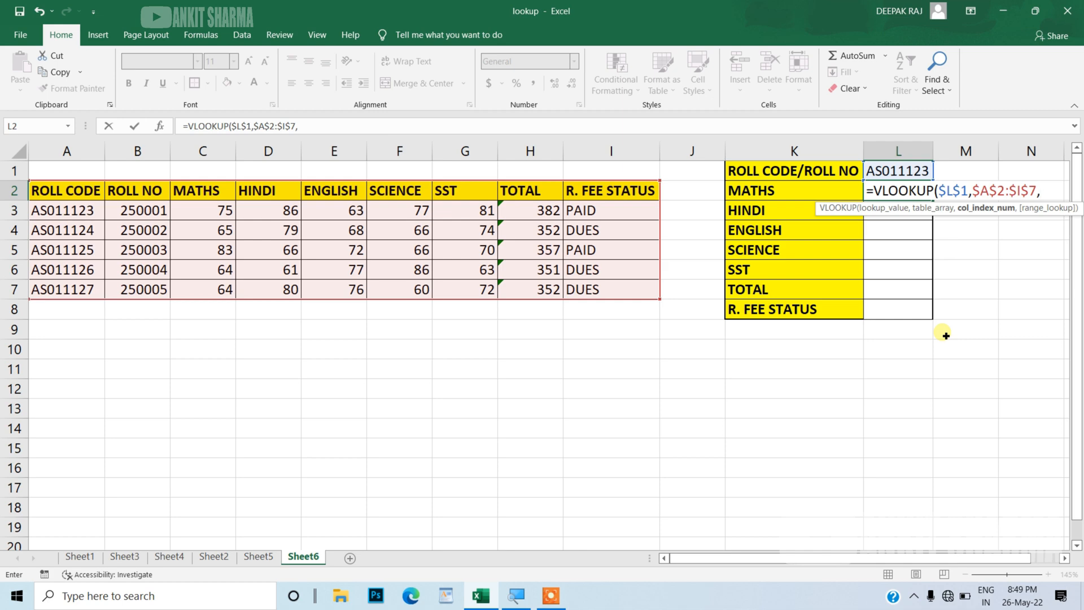
{"action": "type", "text": "ROW"}
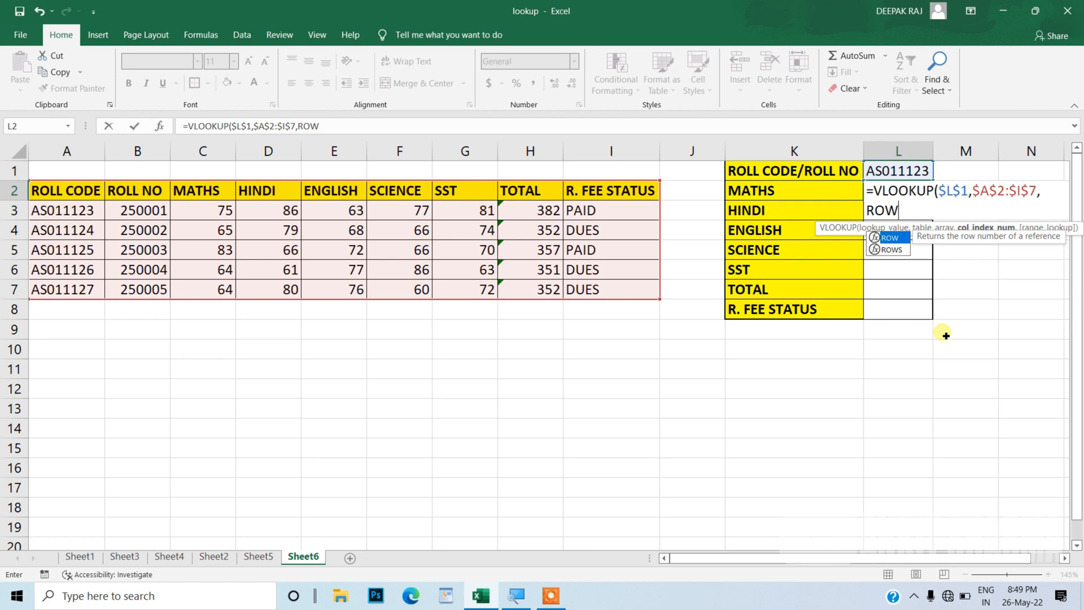
{"action": "type", "text": "()"}
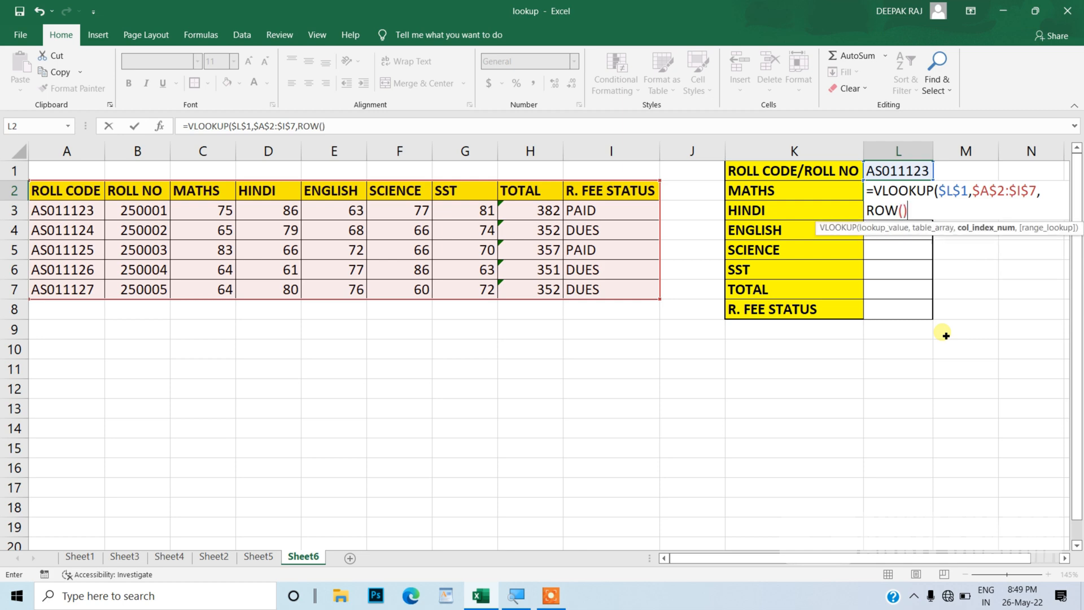
{"action": "type", "text": "+1"}
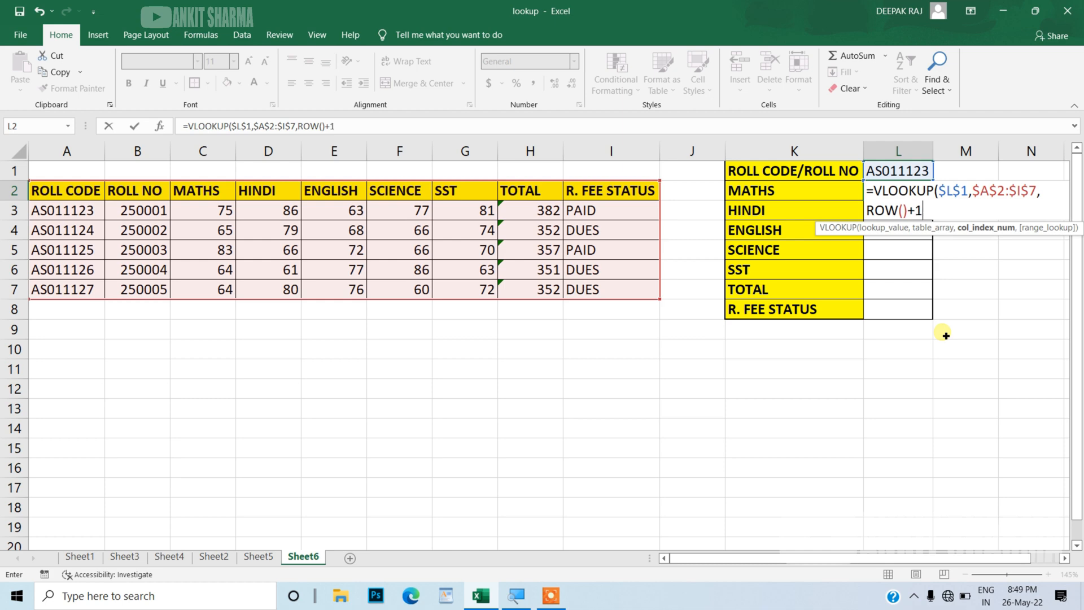
{"action": "type", "text": ","}
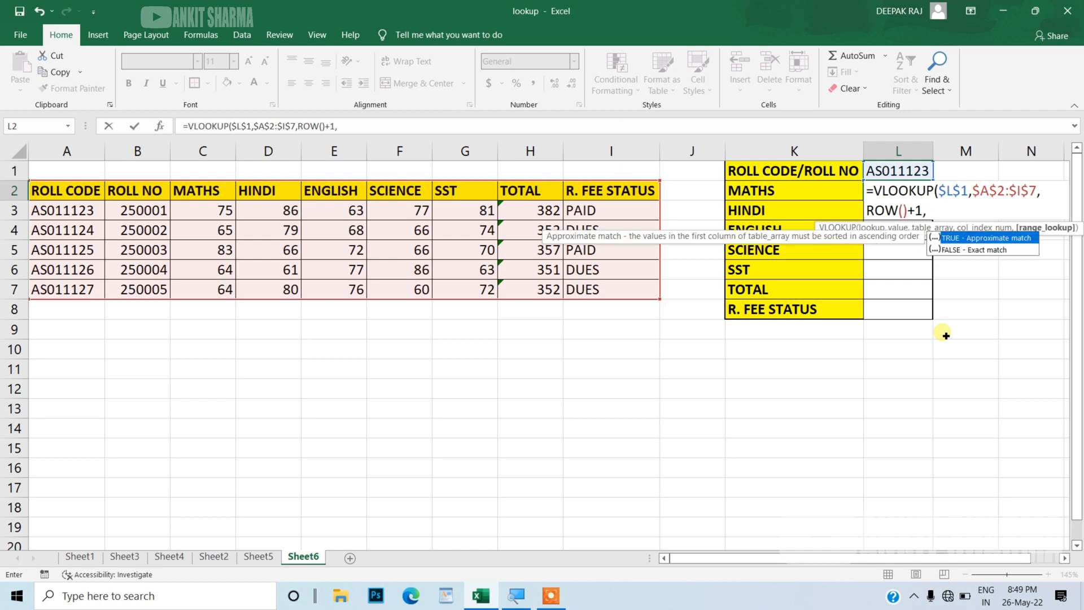
{"action": "key", "text": "Escape"}
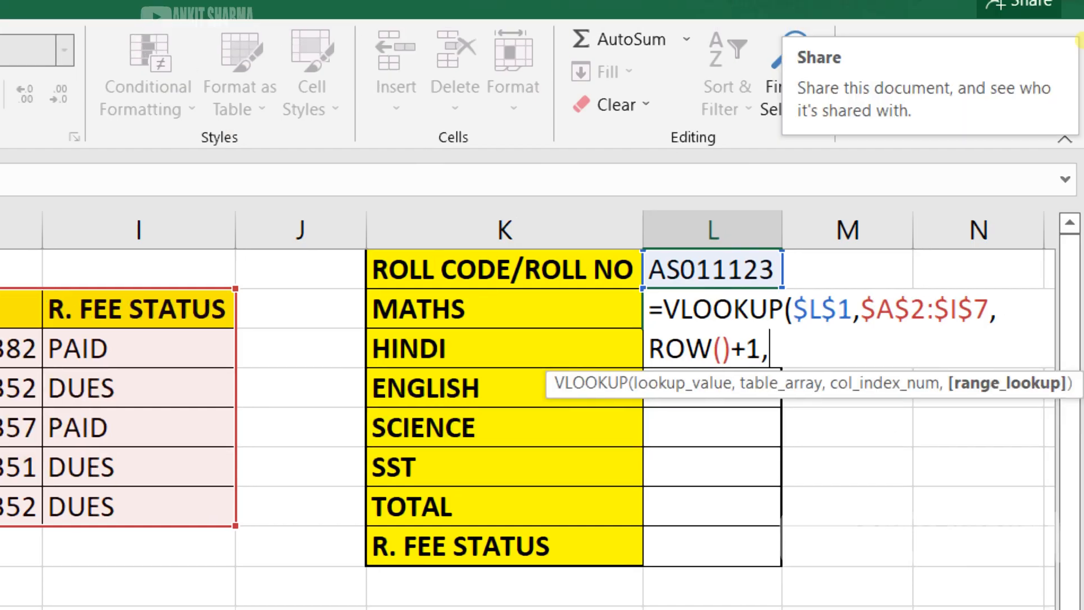
{"action": "type", "text": "0"}
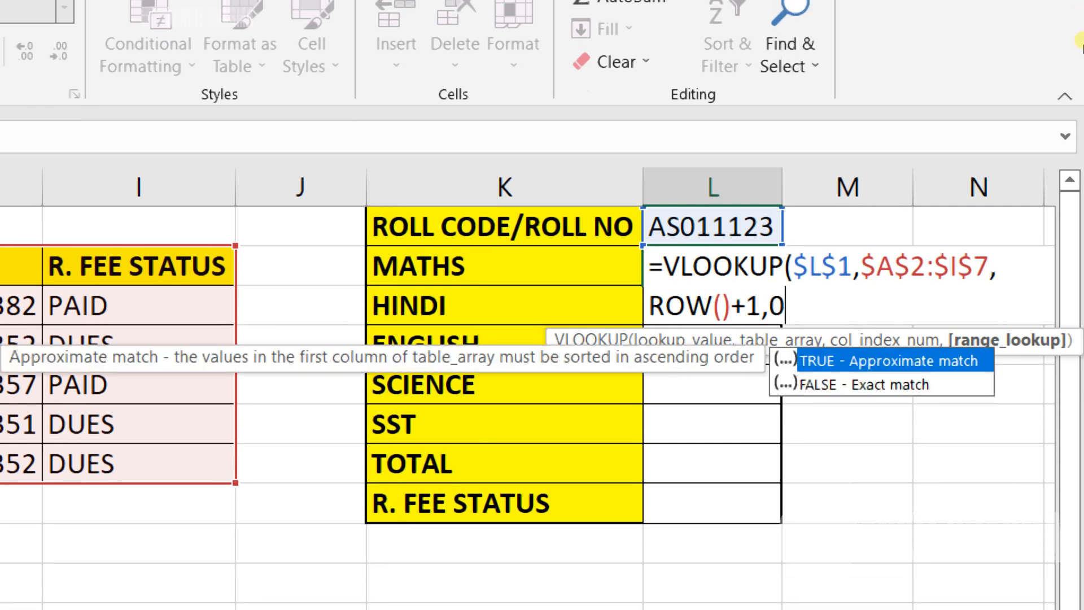
{"action": "type", "text": ")"}
{"action": "key", "text": "Return"}
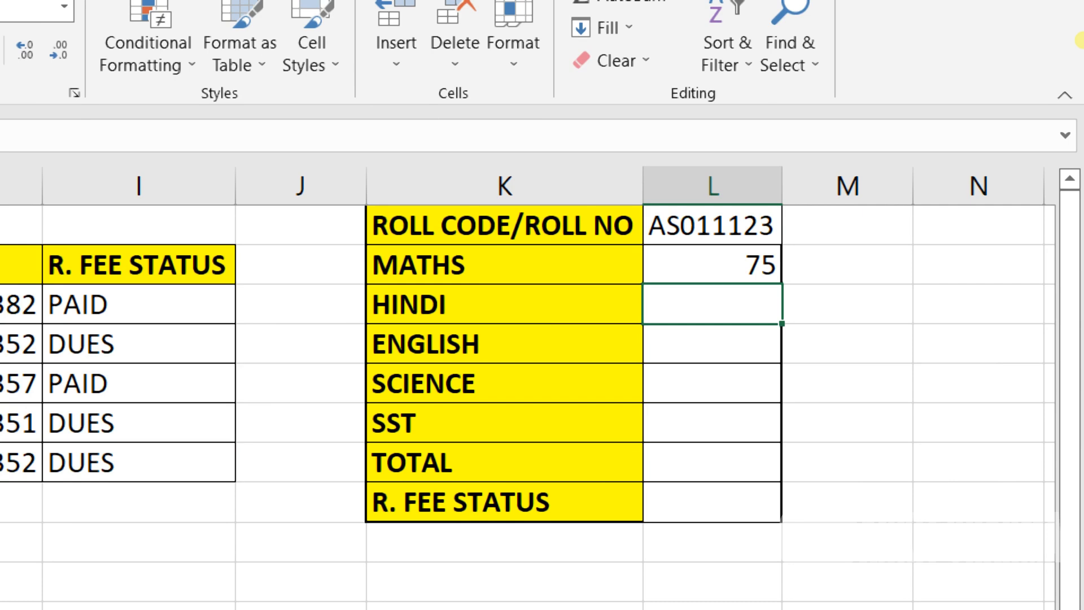
Step: Fill the VLOOKUP formula from L2 down to the R. FEE STATUS row in L8
{"action": "key", "text": "Up"}
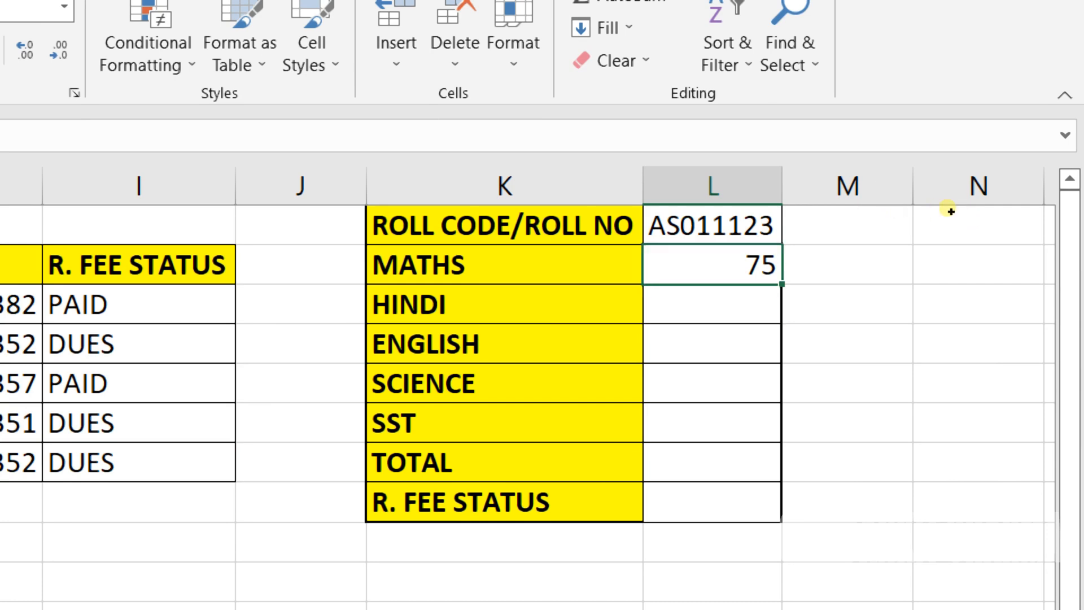
{"action": "key", "text": "shift+Down"}
{"action": "key", "text": "shift+Down"}
{"action": "key", "text": "shift+Down"}
{"action": "key", "text": "shift+Down"}
{"action": "key", "text": "shift+Down"}
{"action": "key", "text": "shift+Down"}
{"action": "key", "text": "shift+Down"}
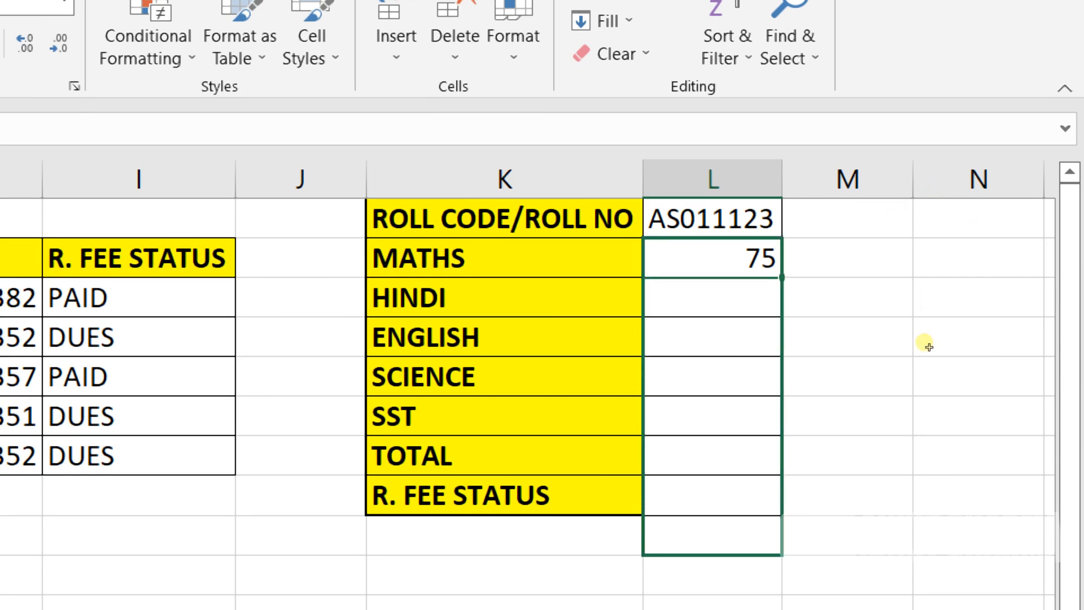
{"action": "key", "text": "shift+Up"}
{"action": "key", "text": "ctrl+d"}
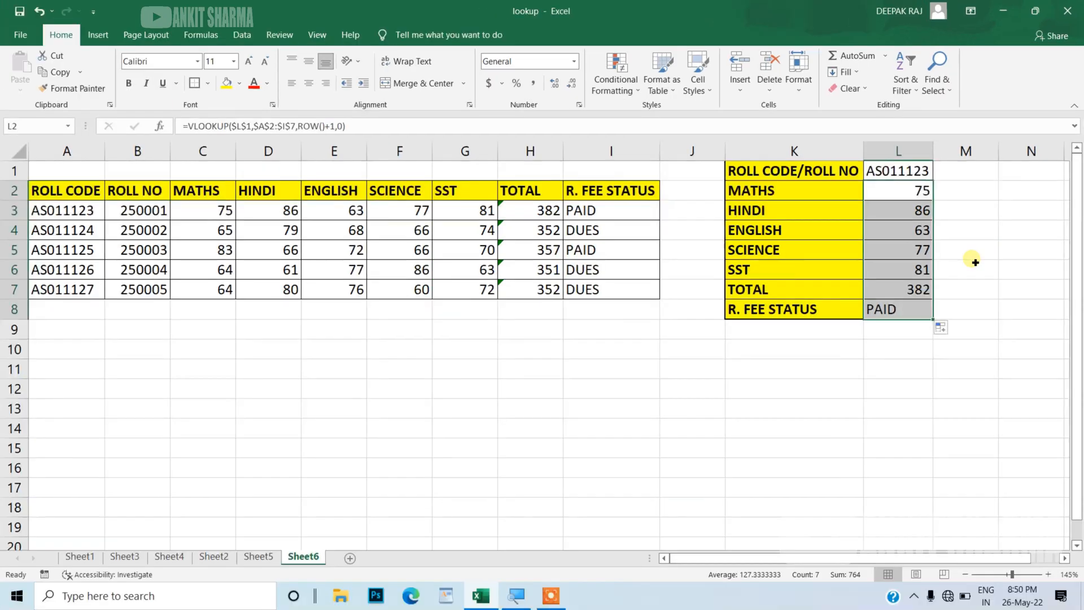
Step: Test the lookup with another roll code by copying the code in A4 into L1
{"action": "left_click", "coordinate": [86, 231]}
{"action": "key", "text": "ctrl+c"}
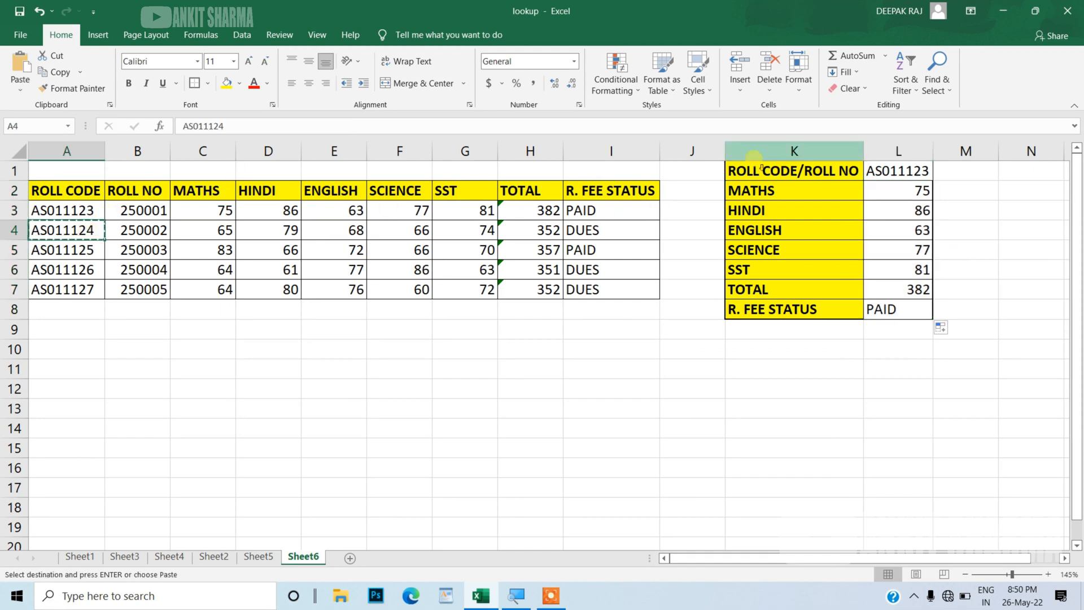
{"action": "left_click", "coordinate": [873, 173]}
{"action": "key", "text": "ctrl+v"}
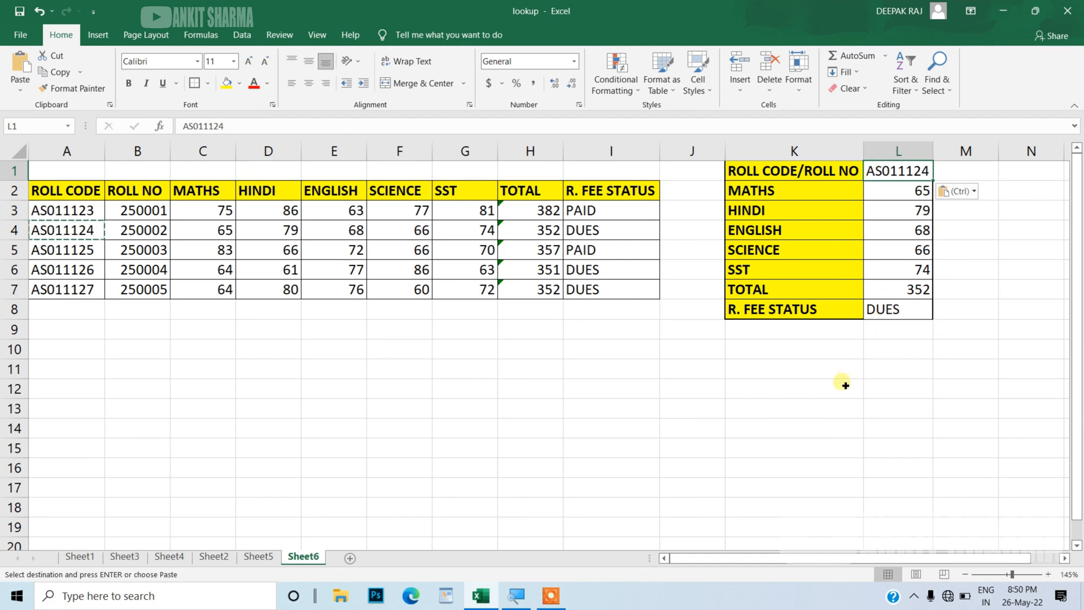
Step: Test the lookup with a roll number by copying the number in B3 into L1
{"action": "left_click", "coordinate": [127, 214]}
{"action": "key", "text": "ctrl+c"}
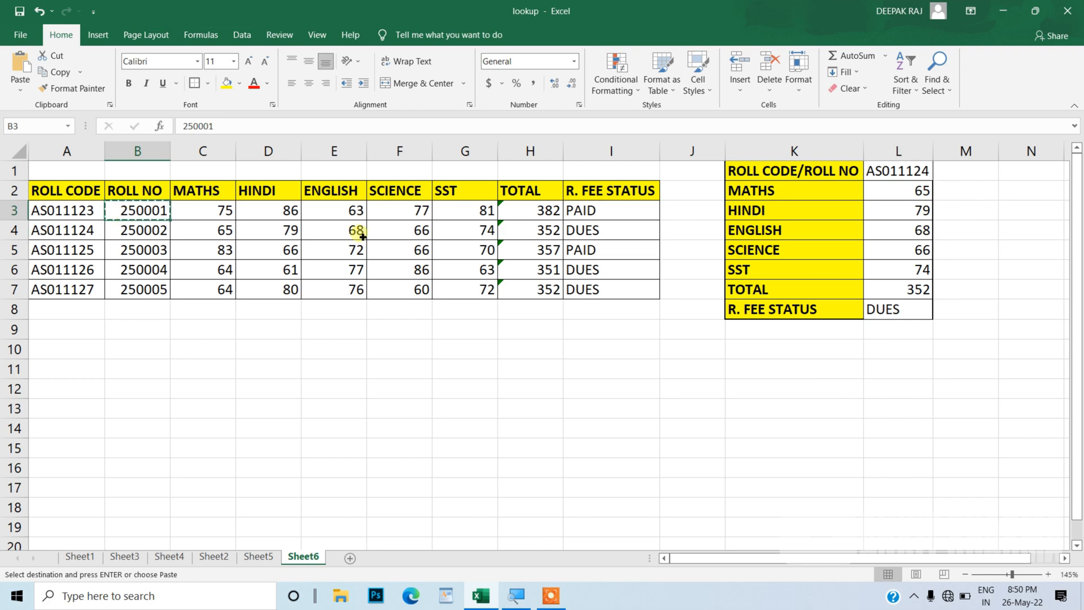
{"action": "left_click", "coordinate": [918, 177]}
{"action": "key", "text": "ctrl+v"}
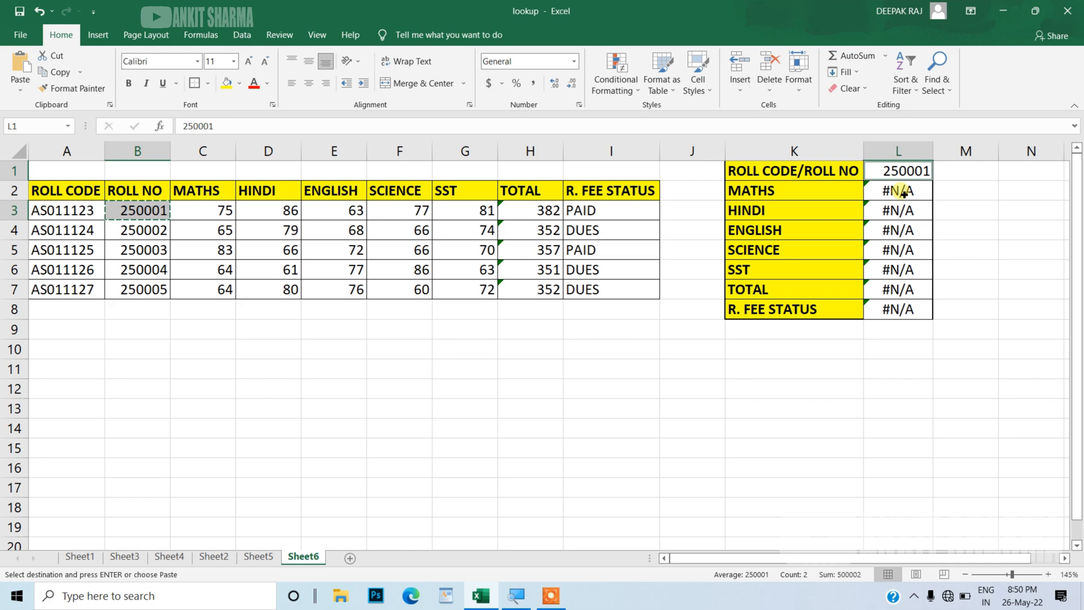
Step: Edit the formula in L2 to insert IFERROR( in front of the existing VLOOKUP
{"action": "left_click", "coordinate": [904, 194]}
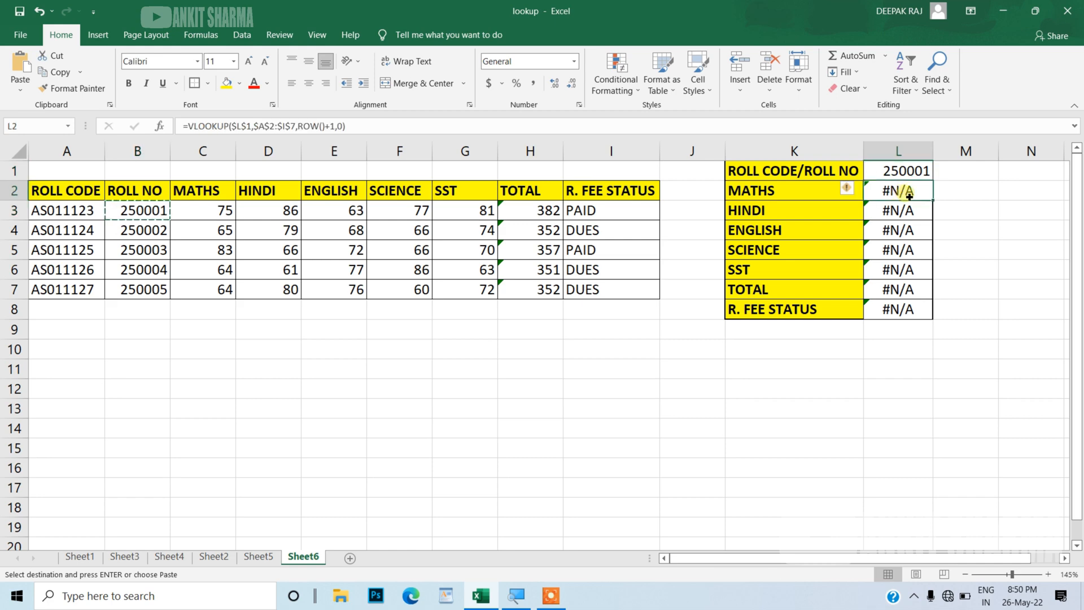
{"action": "double_click", "coordinate": [909, 195]}
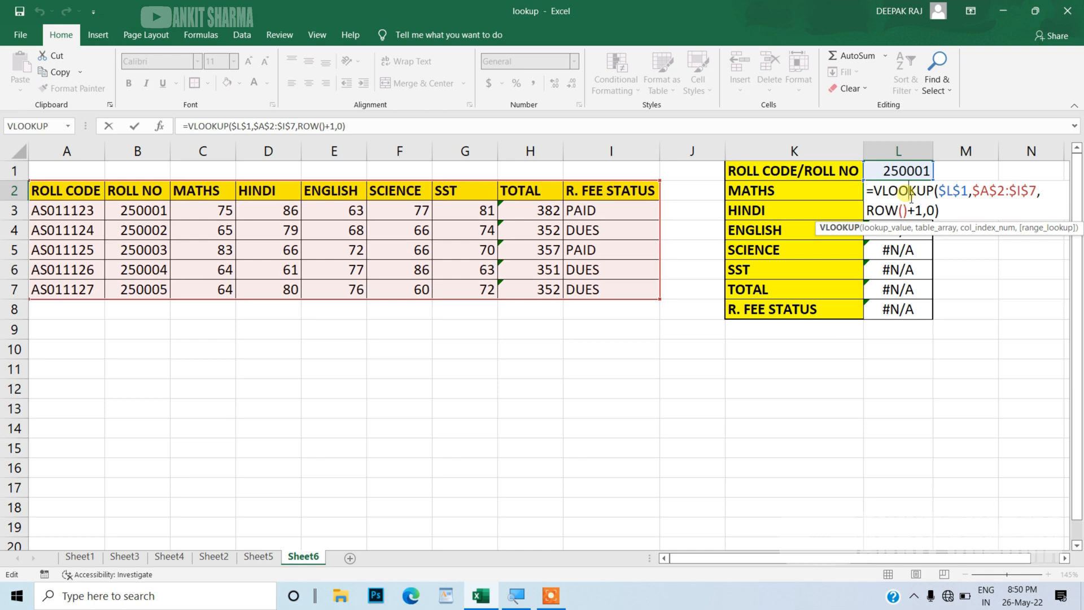
{"action": "left_click", "coordinate": [939, 194]}
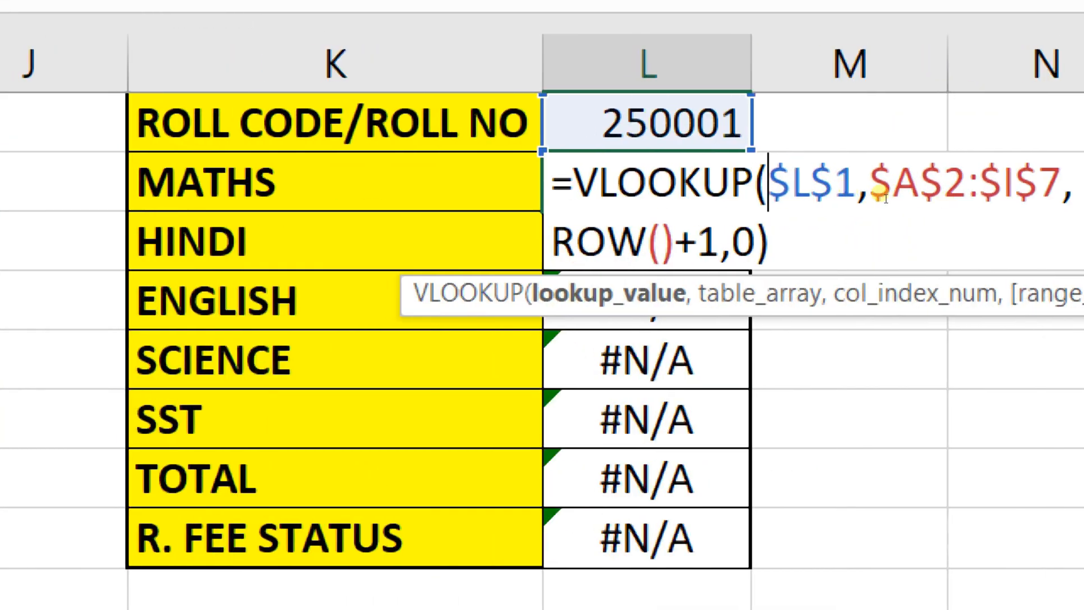
{"action": "left_click", "coordinate": [885, 198]}
{"action": "type", "text": "I"}
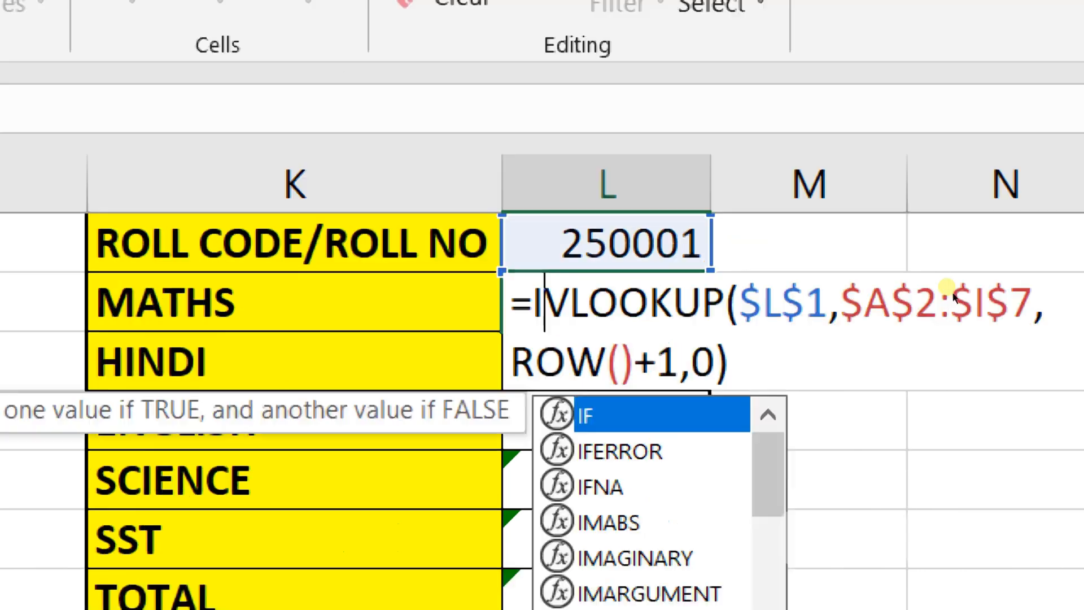
{"action": "type", "text": "FE"}
{"action": "key", "text": "Tab"}
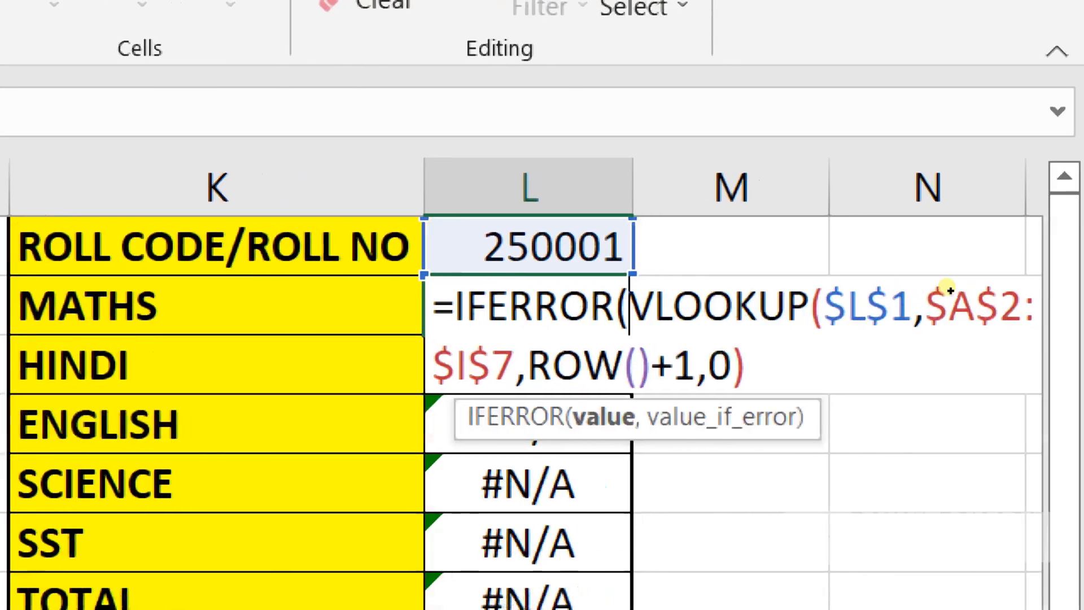
Step: Append a second VLOOKUP to the end of the L2 formula with lookup value $L$1 and table array $B$2:$I$7
{"action": "key", "text": "End"}
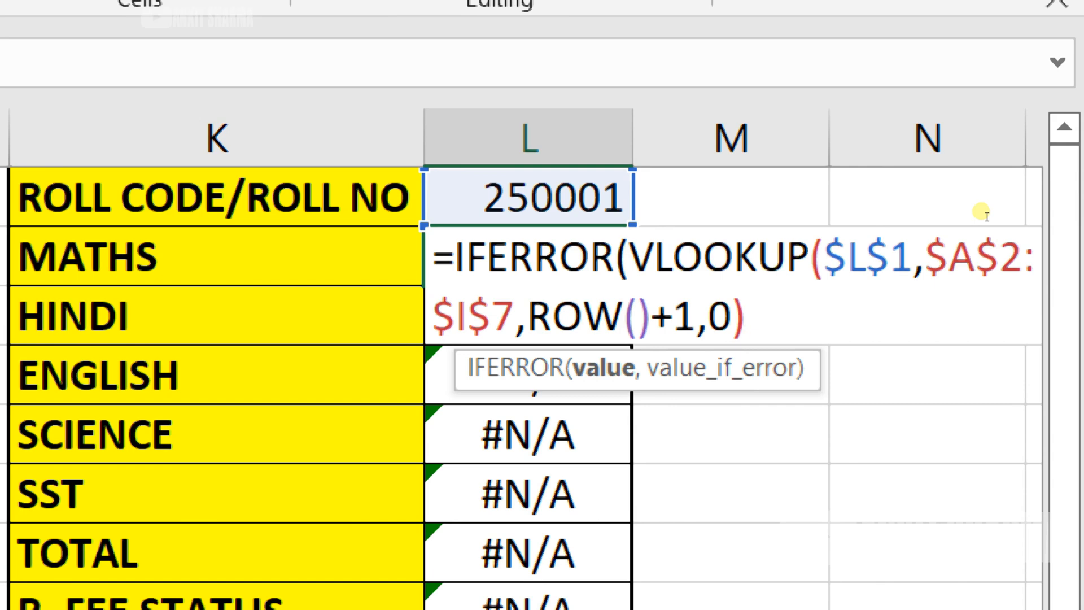
{"action": "type", "text": "V"}
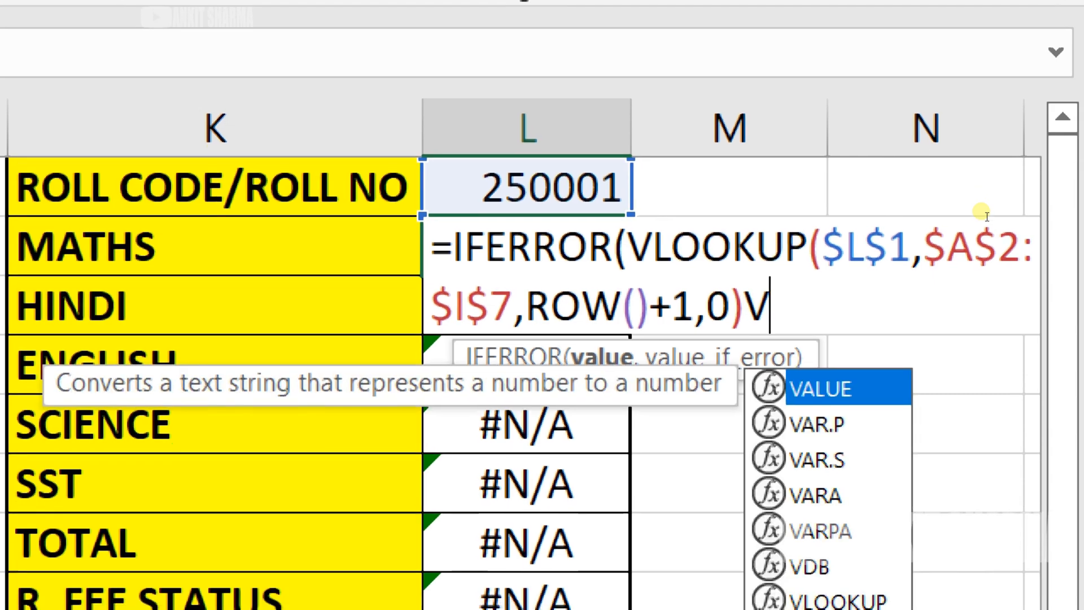
{"action": "type", "text": "L"}
{"action": "key", "text": "Tab"}
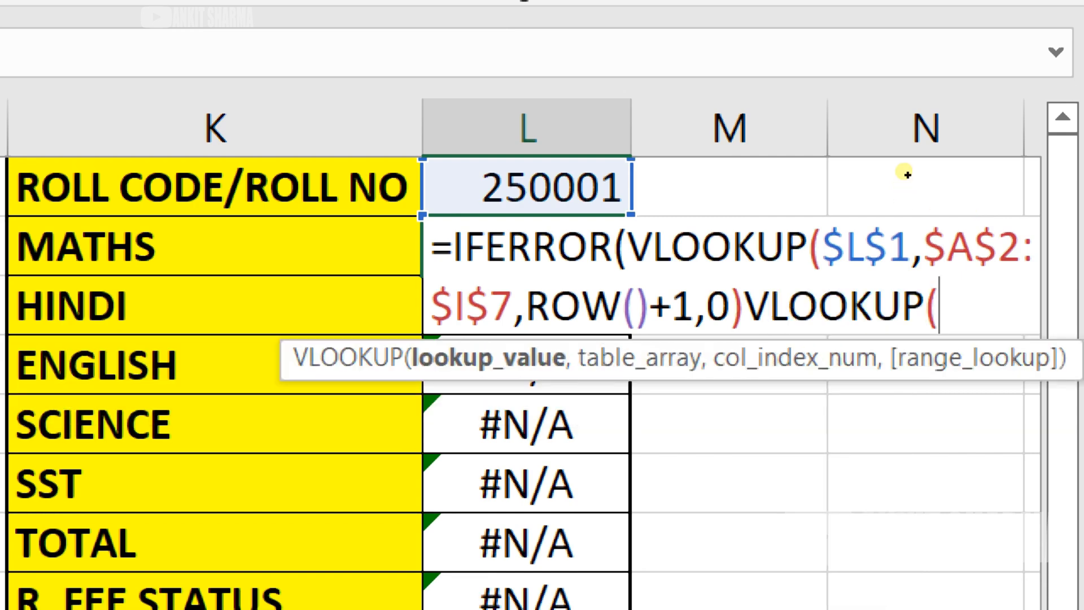
{"action": "key", "text": "Up"}
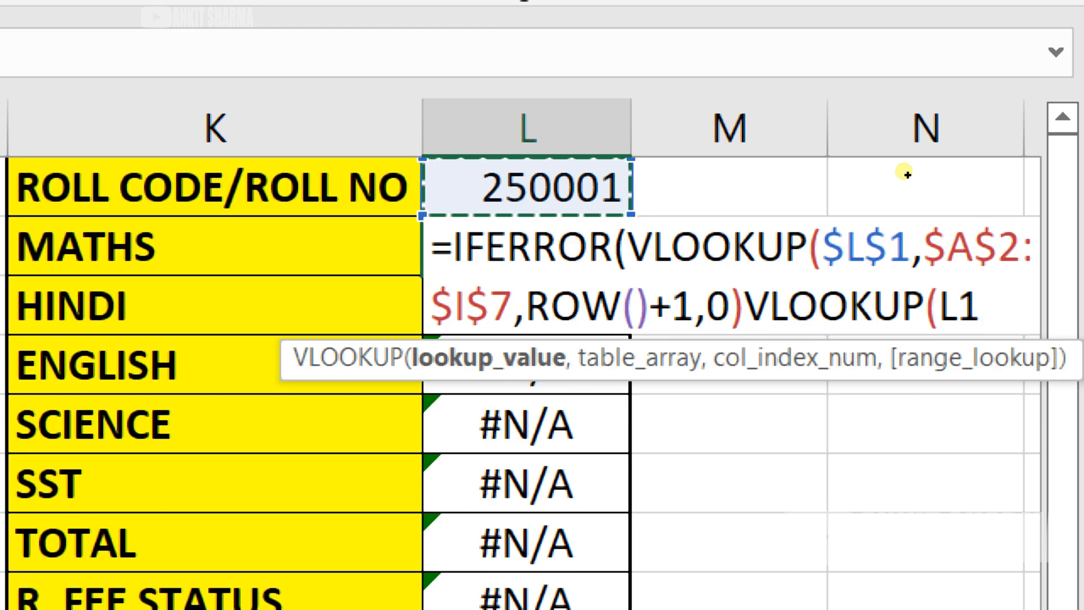
{"action": "key", "text": "F4"}
{"action": "type", "text": ","}
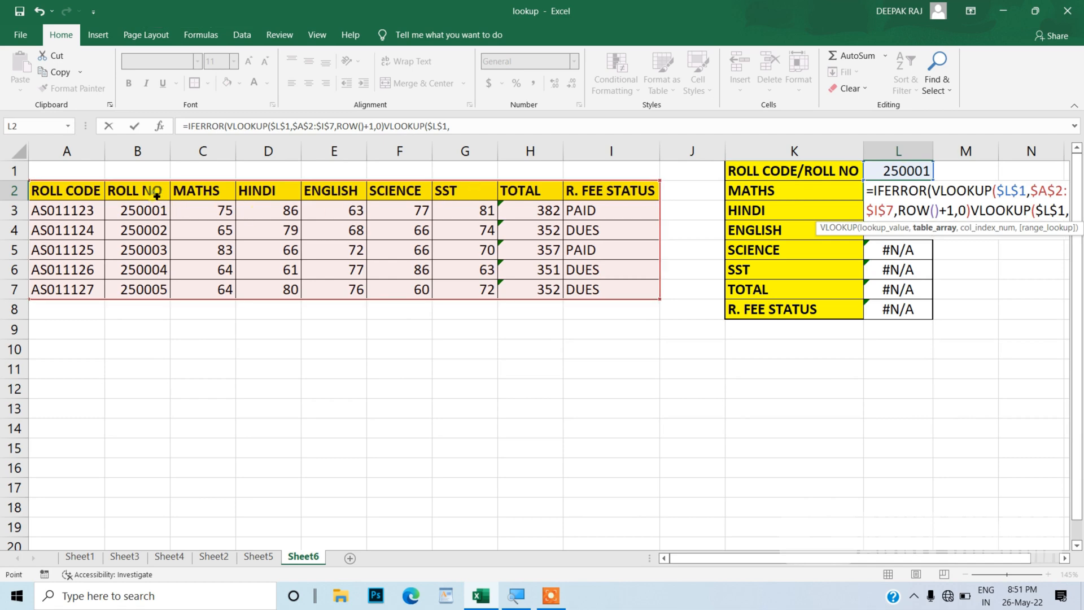
{"action": "left_click_drag", "start_coordinate": [150, 194], "coordinate": [614, 300]}
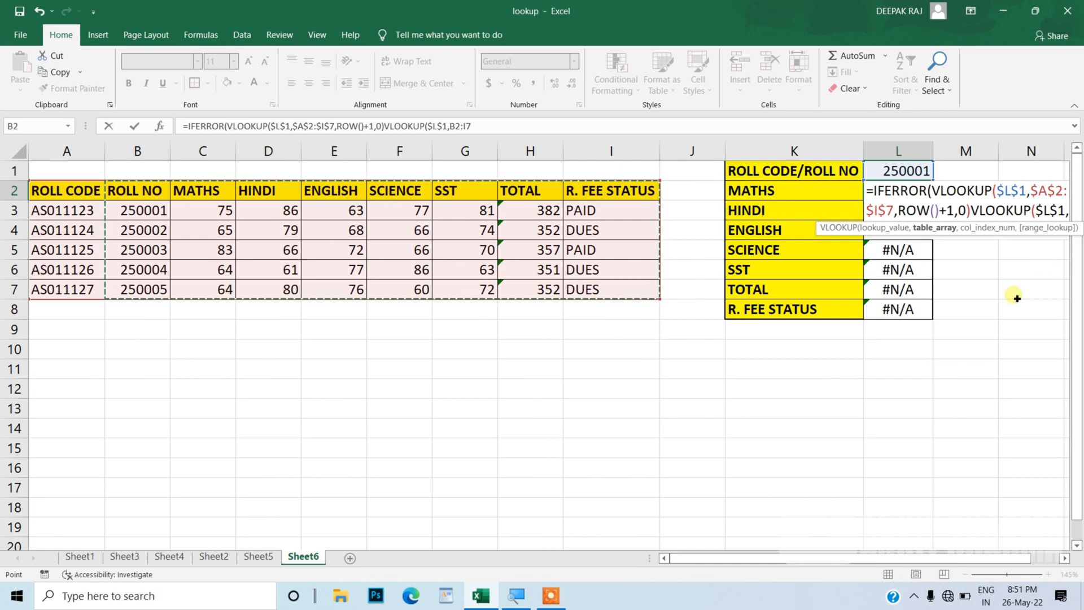
{"action": "key", "text": "F4"}
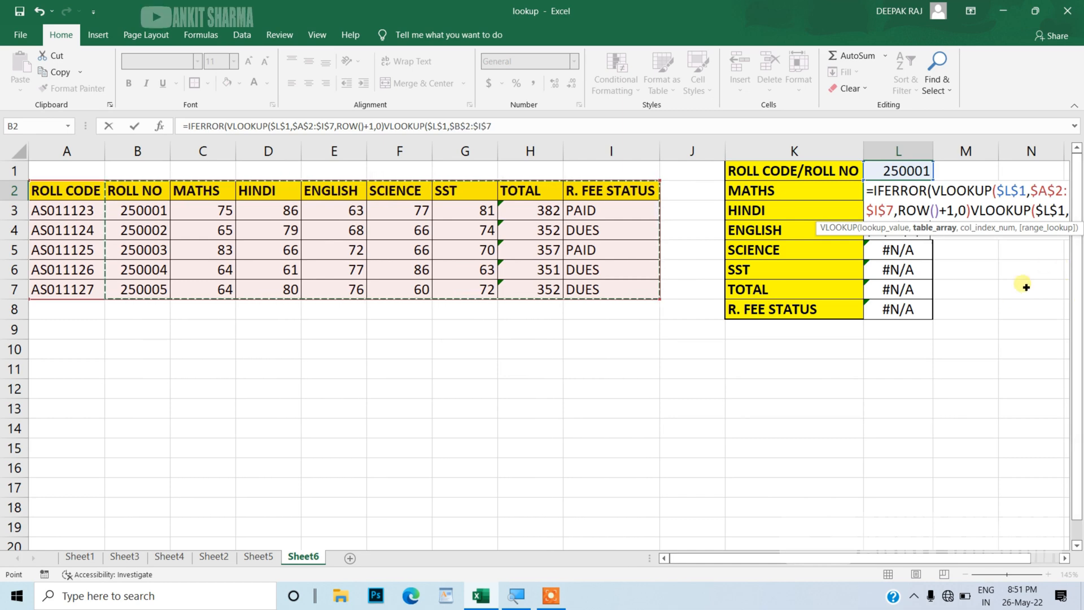
{"action": "type", "text": ","}
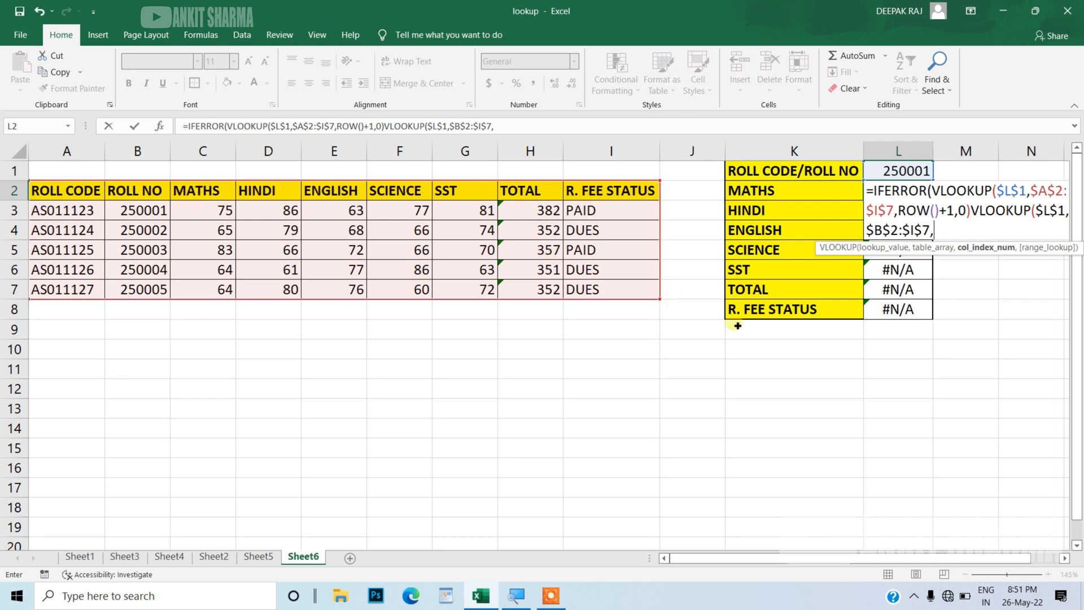
Step: Complete the second VLOOKUP in L2 with ROW() as column index and 0 for exact match, and try to enter the formula
{"action": "type", "text": "ROW"}
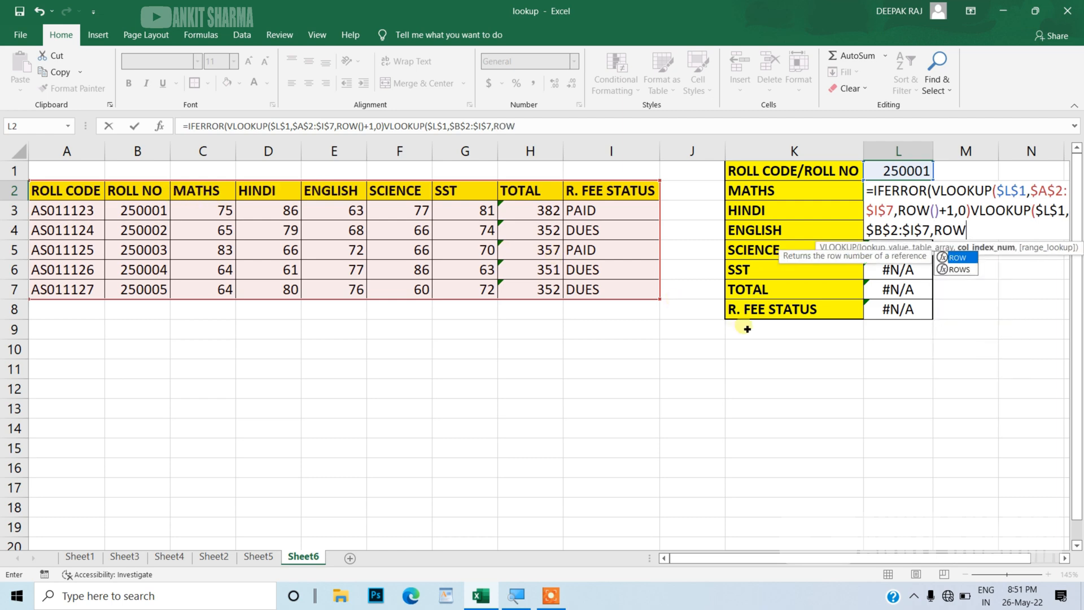
{"action": "type", "text": "("}
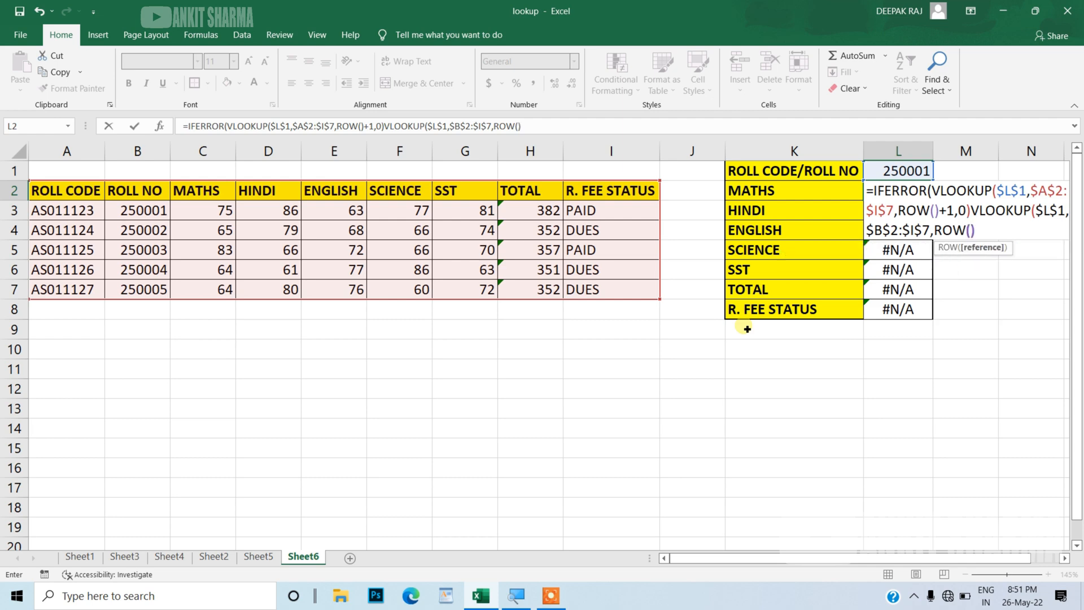
{"action": "type", "text": ")"}
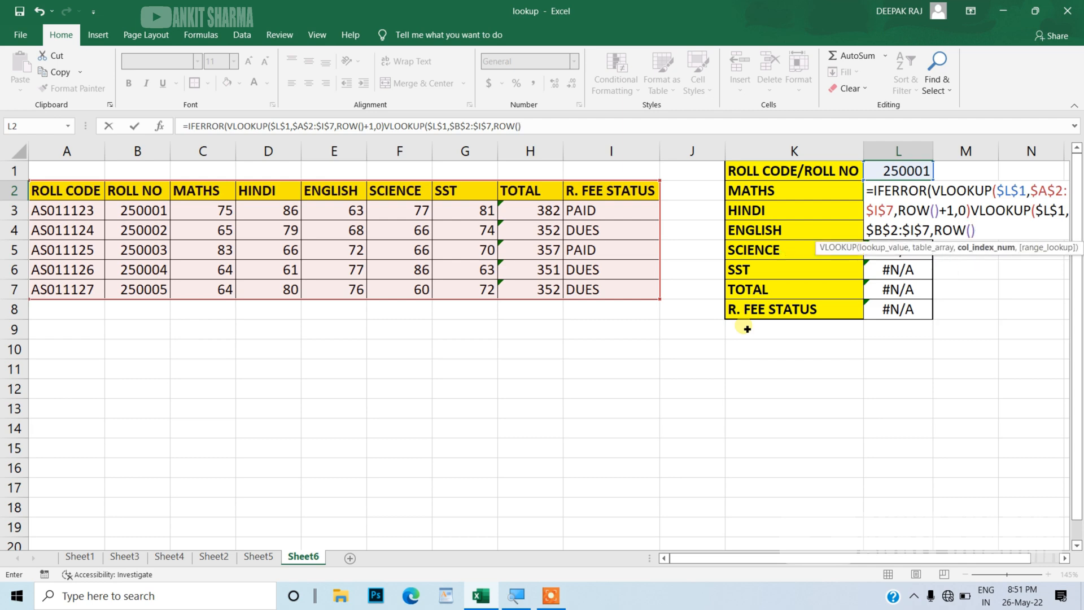
{"action": "type", "text": ","}
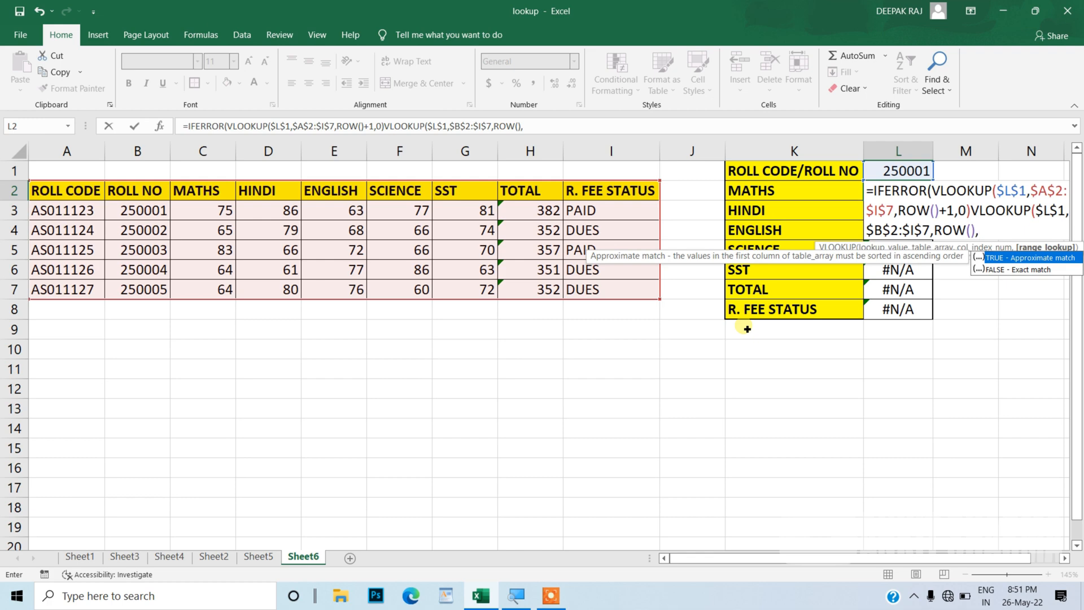
{"action": "type", "text": "0"}
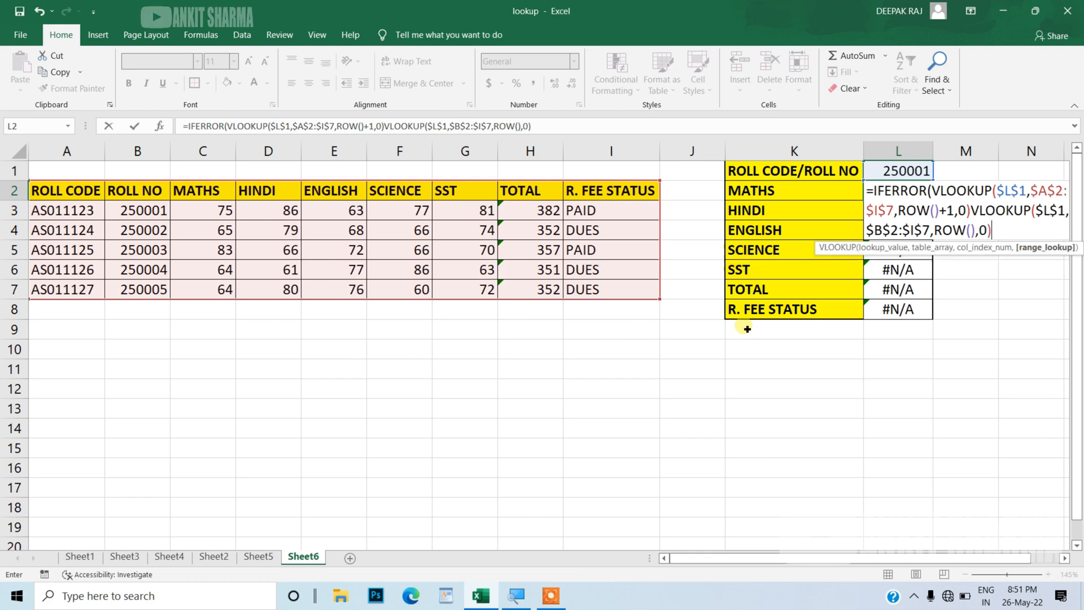
{"action": "type", "text": ")"}
{"action": "key", "text": "Return"}
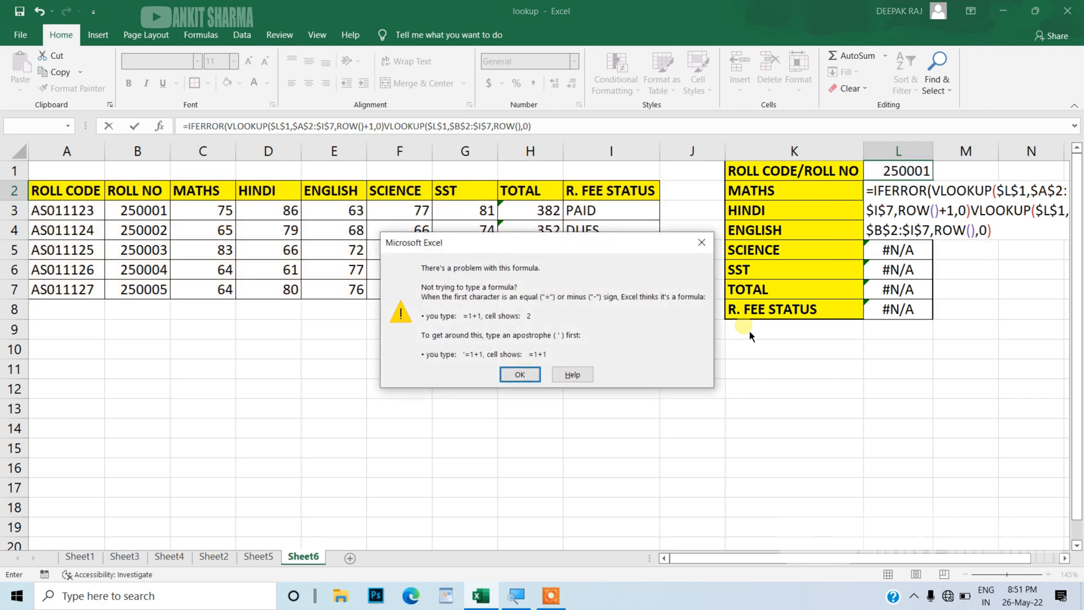
{"action": "key", "text": "Return"}
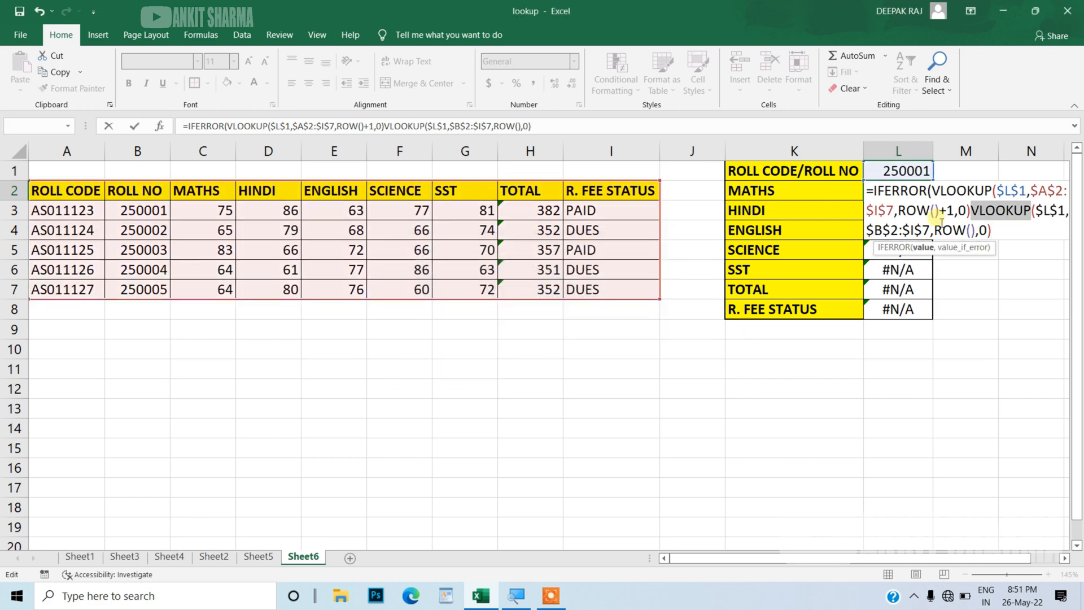
Step: Insert the missing comma between the two VLOOKUPs in L2 and enter the formula, accepting the proposed closing-parenthesis correction
{"action": "left_click", "coordinate": [976, 215]}
{"action": "left_click", "coordinate": [976, 216]}
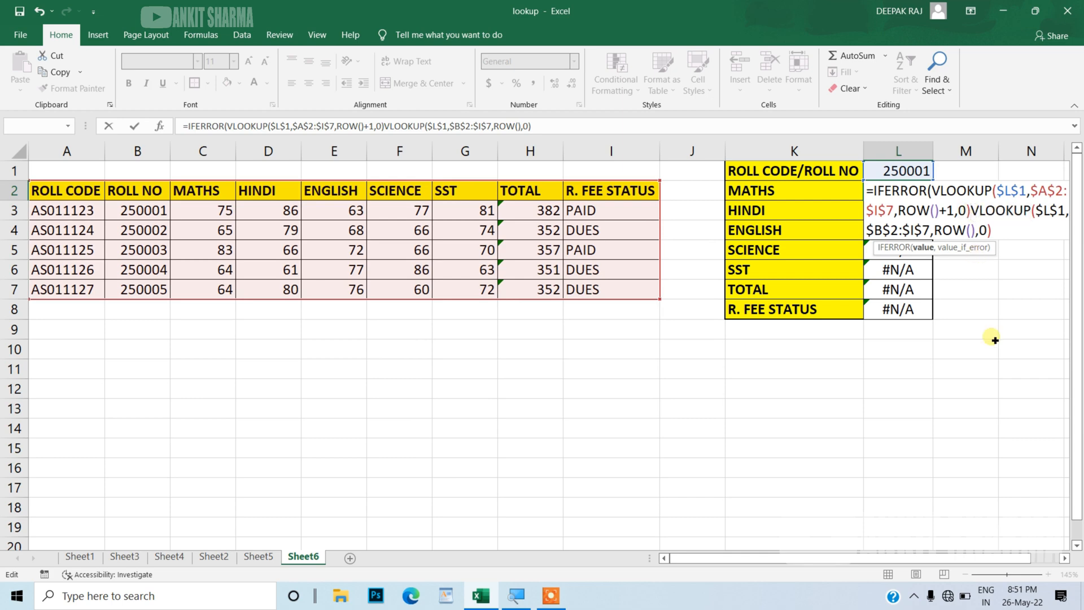
{"action": "type", "text": ","}
{"action": "key", "text": "Return"}
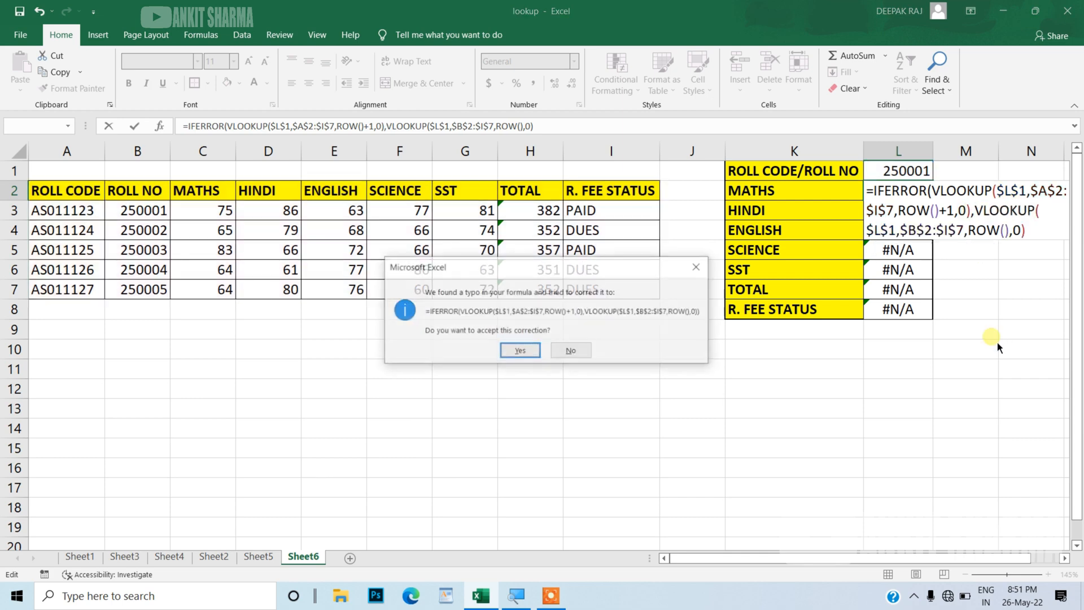
{"action": "key", "text": "Return"}
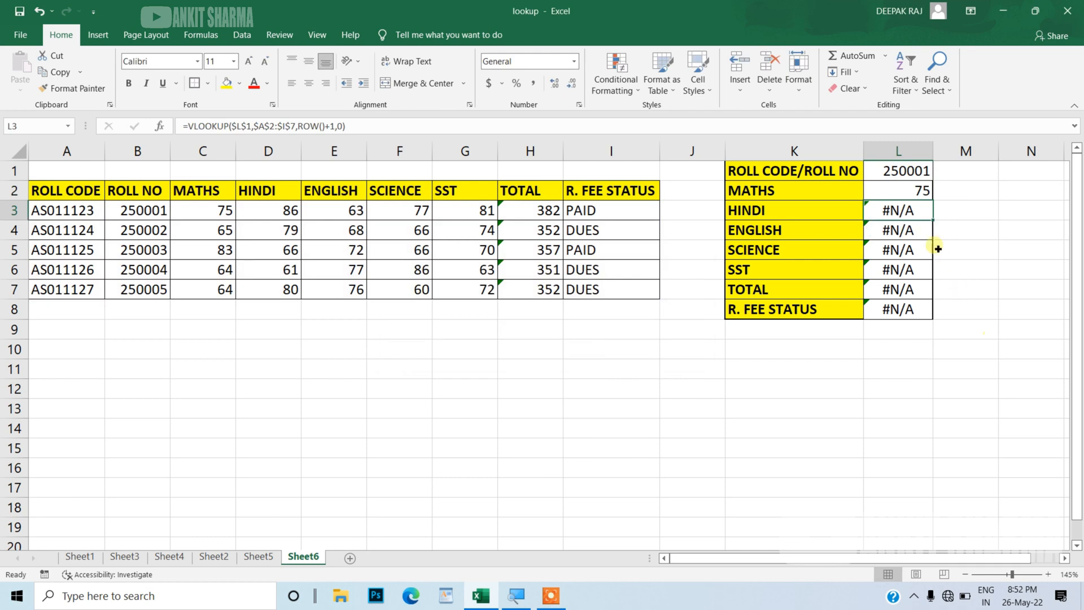
Step: Fill the combined IFERROR formula from L2 down to the R. FEE STATUS row in L8
{"action": "left_click", "coordinate": [923, 195]}
{"action": "double_click", "coordinate": [923, 198]}
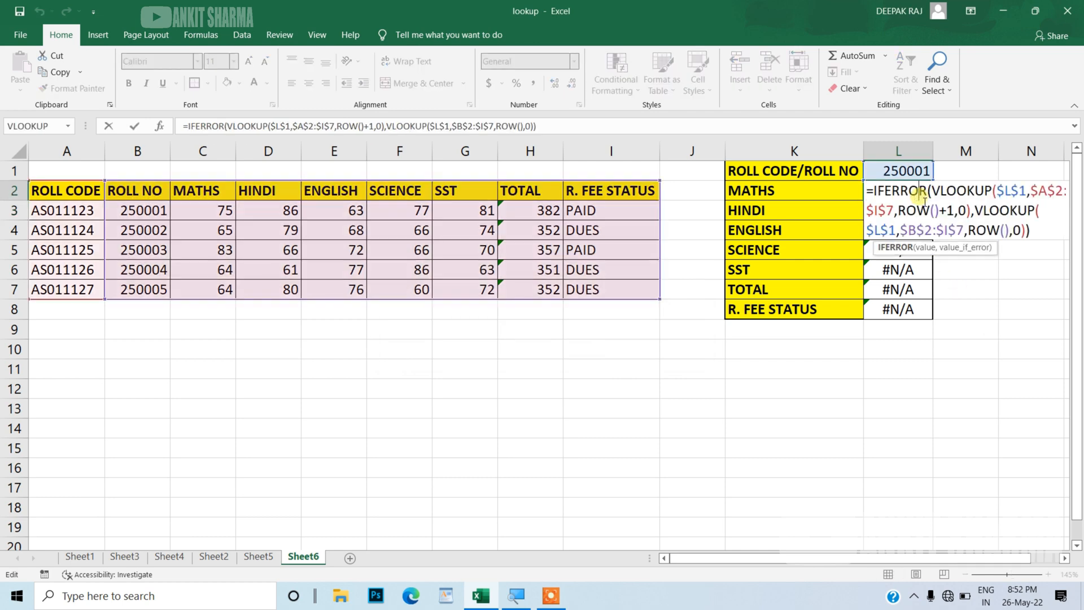
{"action": "key", "text": "Escape"}
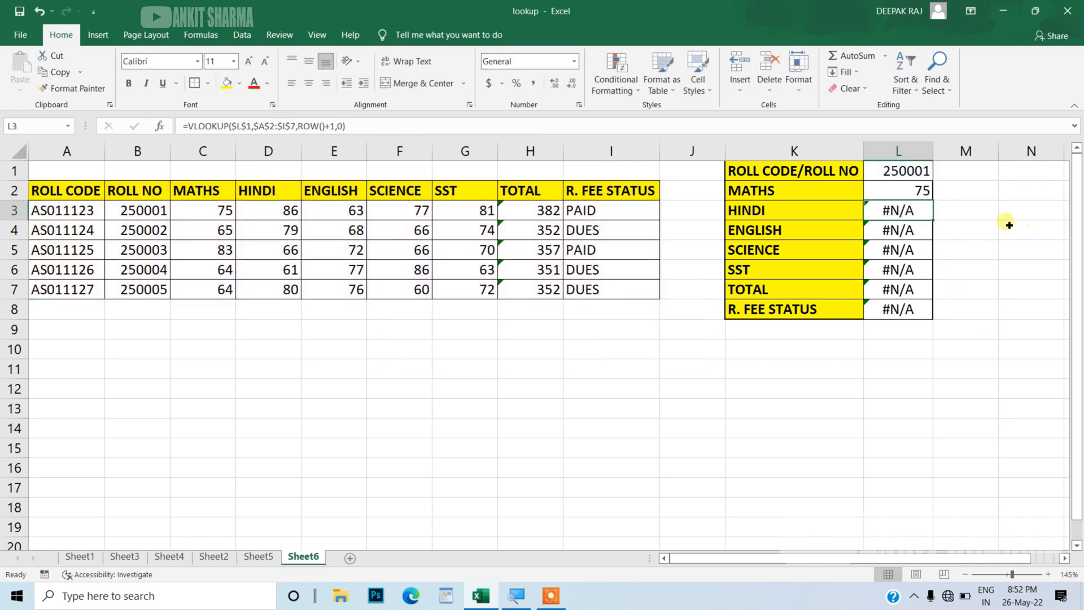
{"action": "left_click_drag", "start_coordinate": [936, 207], "coordinate": [925, 317]}
{"action": "left_click_drag", "start_coordinate": [925, 324], "coordinate": [925, 324]}
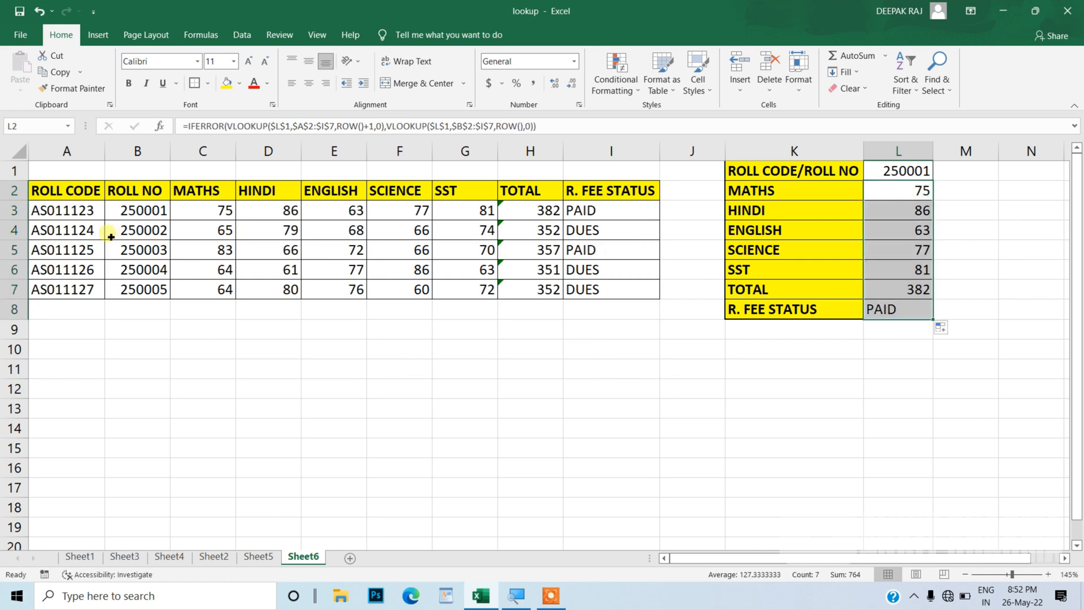
Step: Test the combined lookup with a roll code by copying the code in A5 into L1
{"action": "left_click", "coordinate": [76, 252]}
{"action": "key", "text": "ctrl+c"}
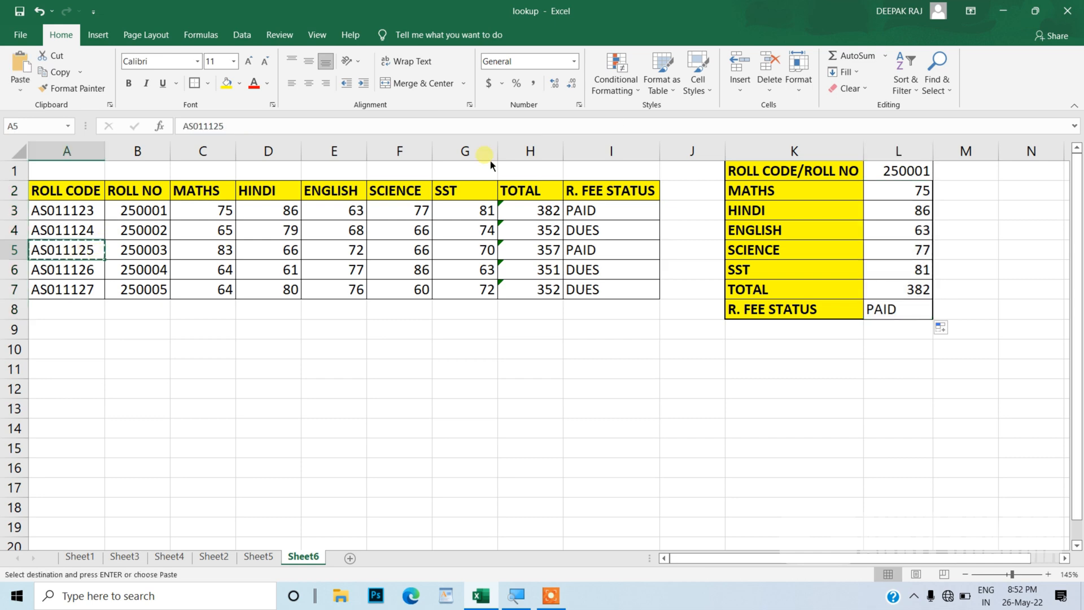
{"action": "left_click", "coordinate": [906, 177]}
{"action": "key", "text": "ctrl+v"}
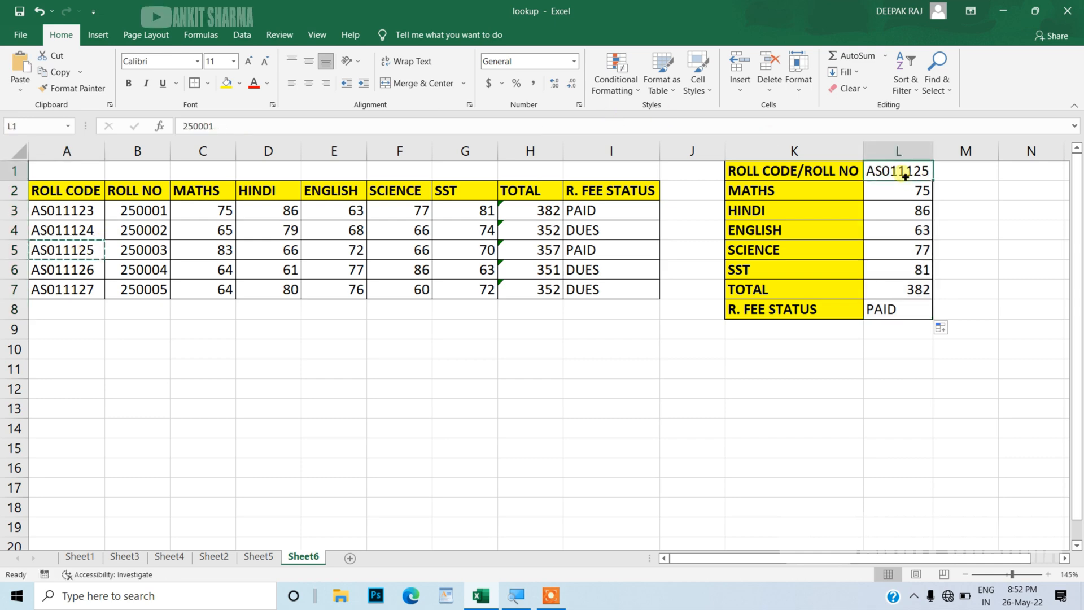
{"action": "key", "text": "ctrl"}
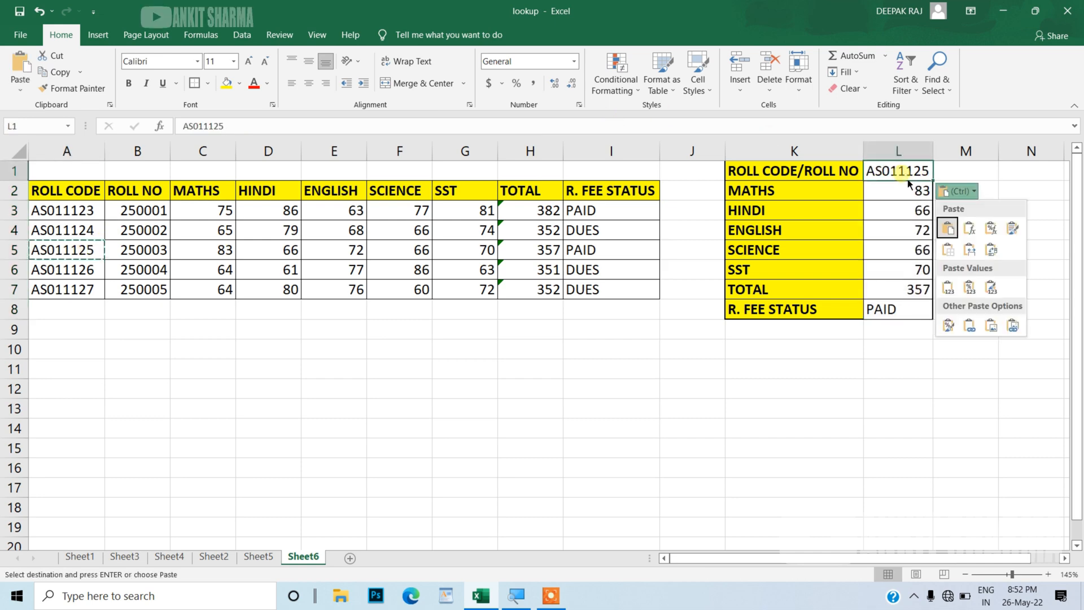
{"action": "key", "text": "Escape"}
Step: Test the combined lookup with a roll number by copying the number in B4 into L1
{"action": "left_click", "coordinate": [152, 234]}
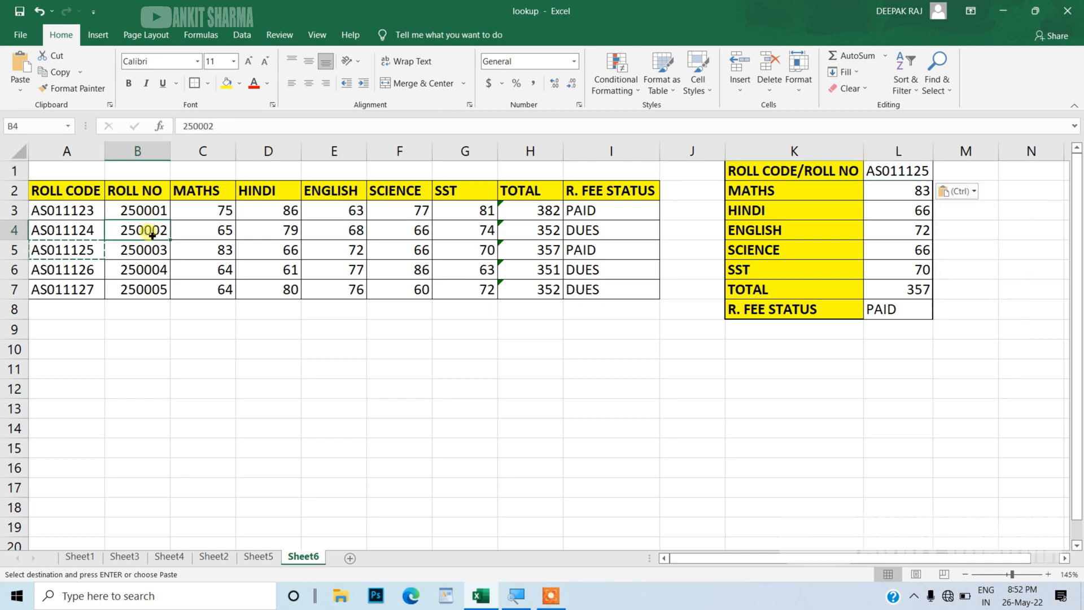
{"action": "key", "text": "ctrl+c"}
{"action": "left_click", "coordinate": [913, 176]}
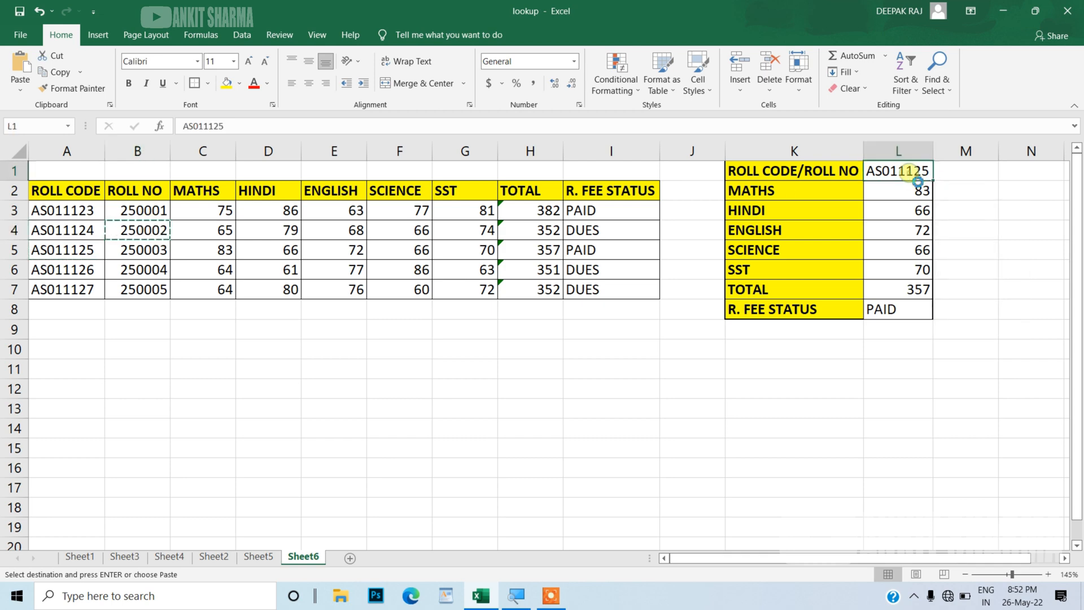
{"action": "key", "text": "ctrl+v"}
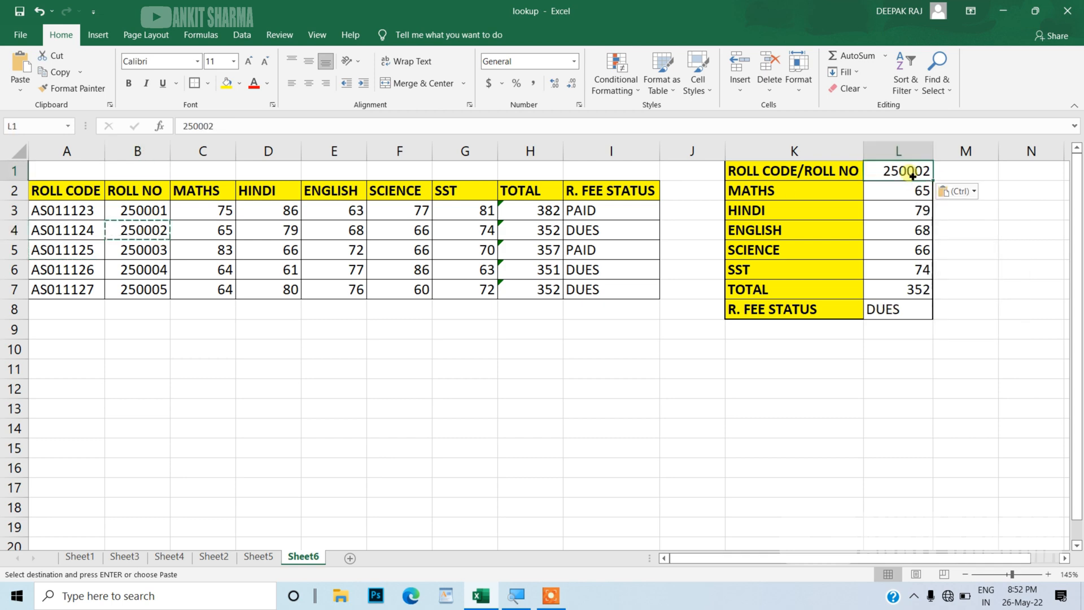
{"action": "left_click", "coordinate": [854, 366]}
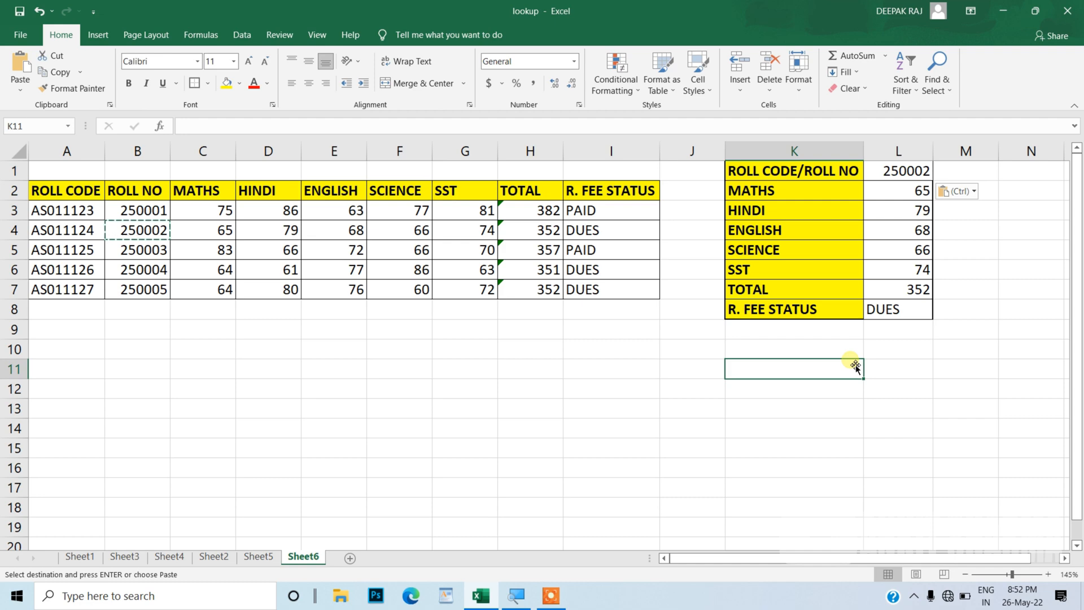
Step: Test the lookup with a number missing from the table by entering 654654 in L1
{"action": "left_click", "coordinate": [907, 176]}
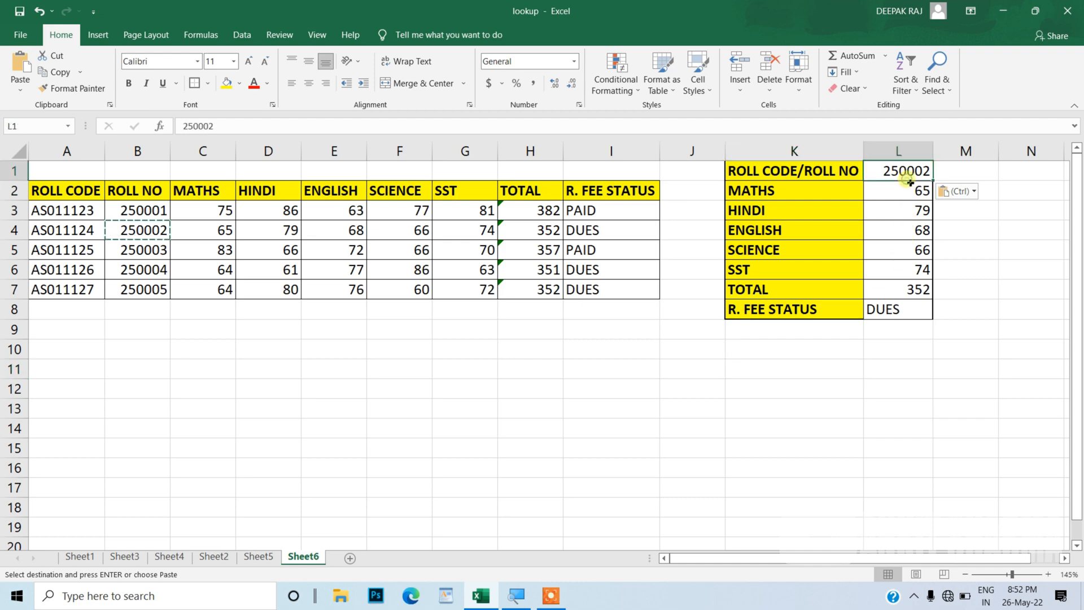
{"action": "type", "text": "654654"}
{"action": "key", "text": "Return"}
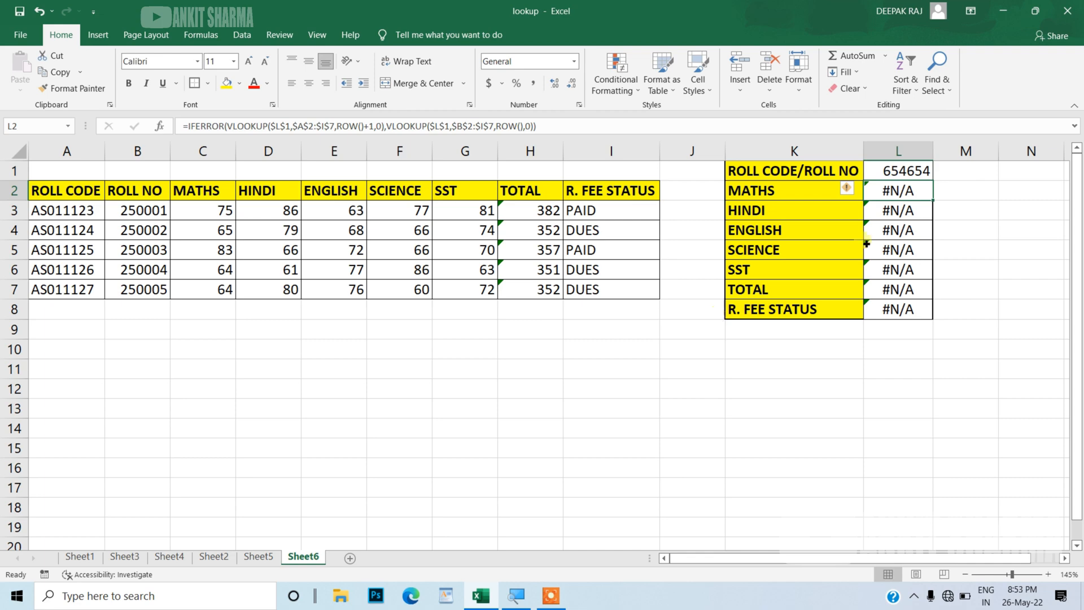
Step: Nest a second IFERROR around the start of the $B$2:$I$7 VLOOKUP in L2's formula
{"action": "double_click", "coordinate": [909, 195]}
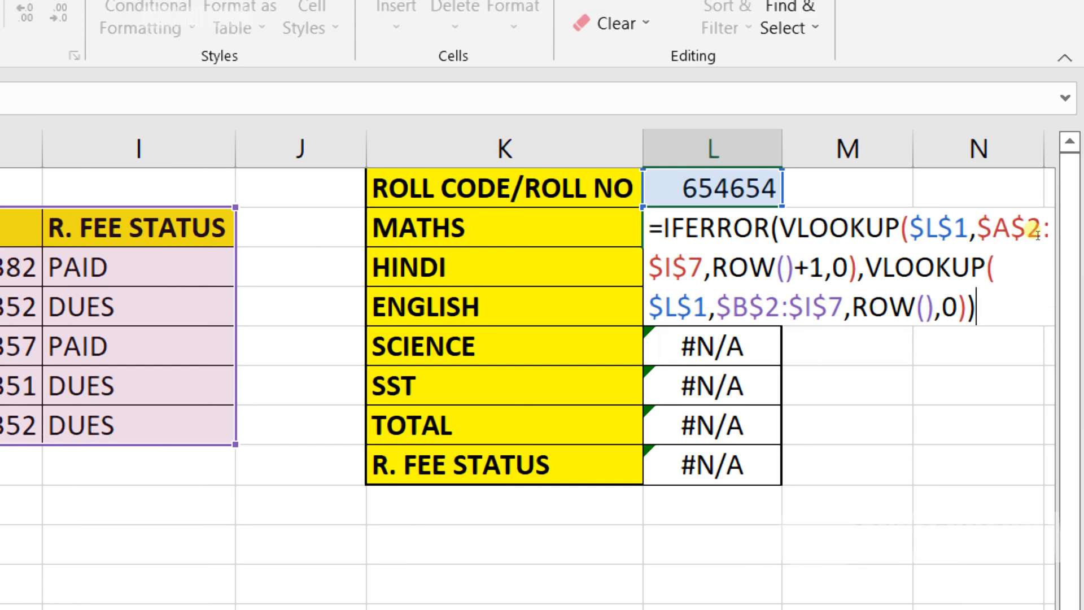
{"action": "left_click", "coordinate": [865, 267]}
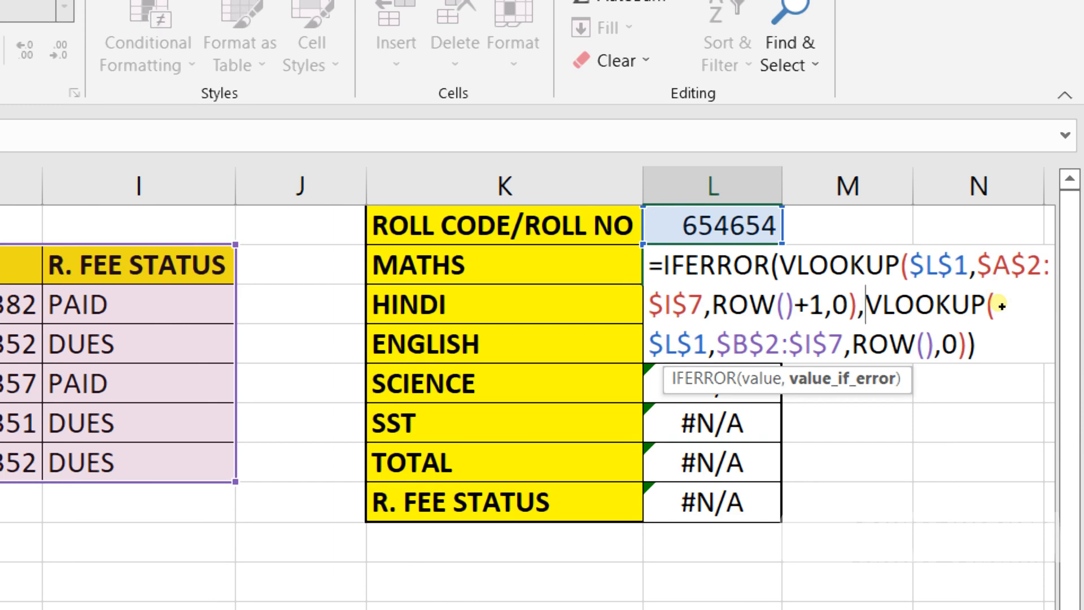
{"action": "type", "text": "IF"}
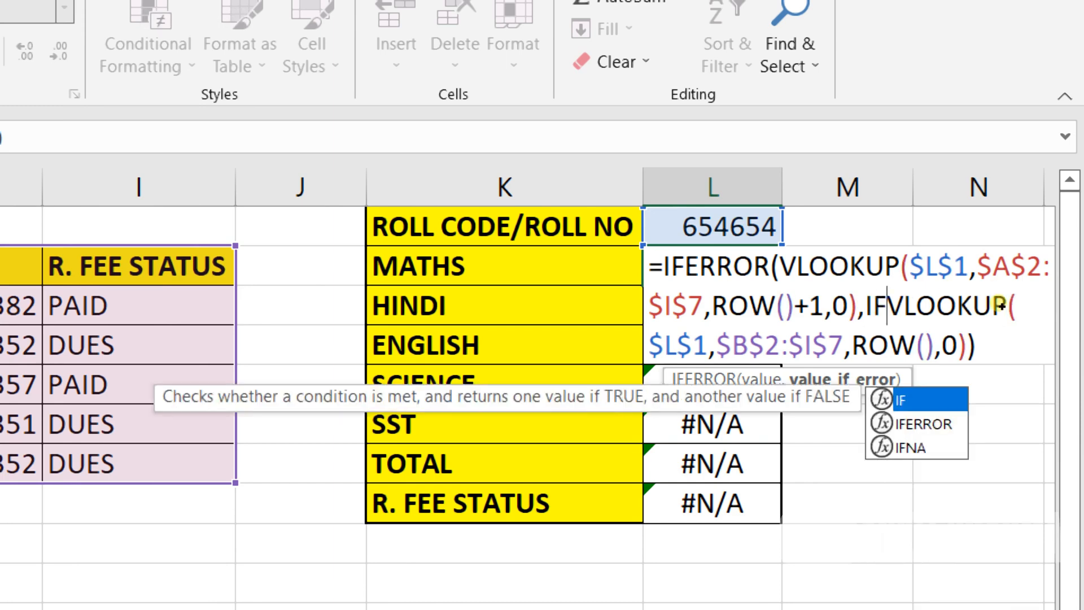
{"action": "key", "text": "Down"}
{"action": "key", "text": "Tab"}
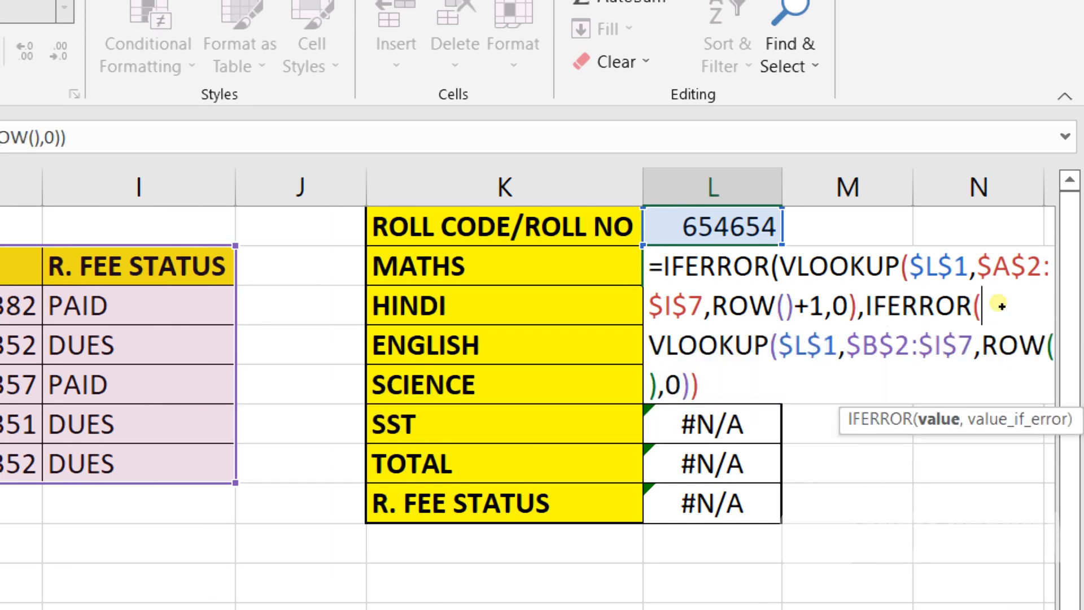
Step: Append an empty-text fallback "" and a closing parenthesis to L2's formula and try to commit it
{"action": "key", "text": "End"}
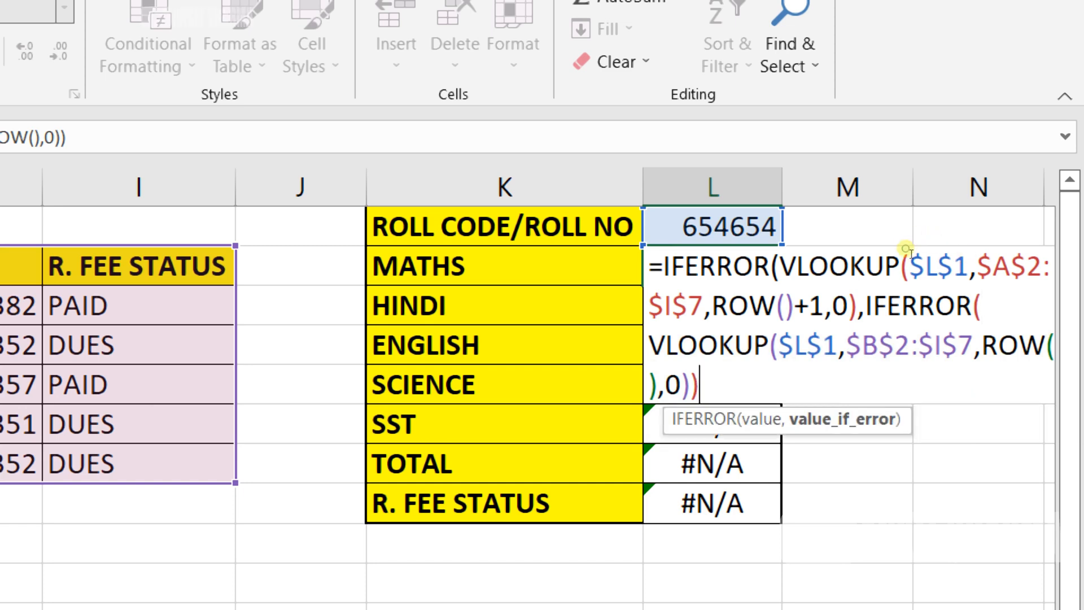
{"action": "type", "text": ","}
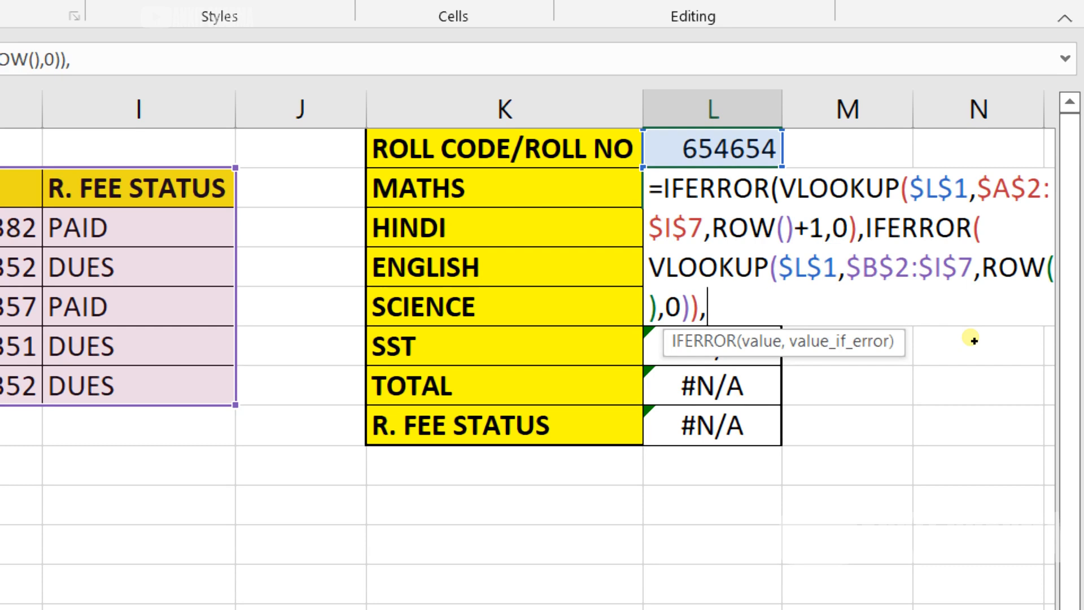
{"action": "type", "text": "\"\""}
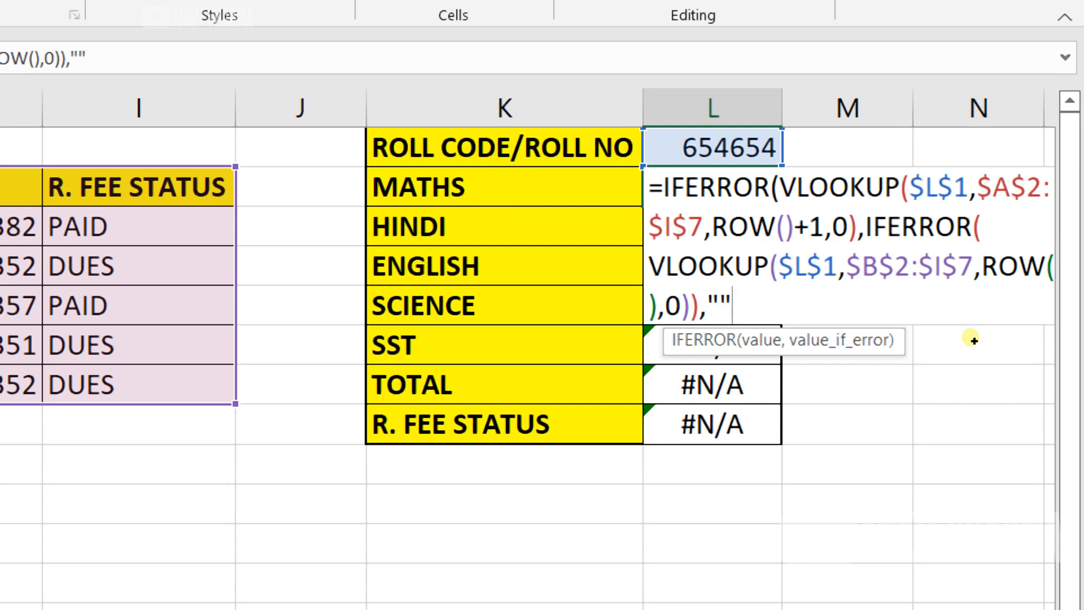
{"action": "type", "text": ")"}
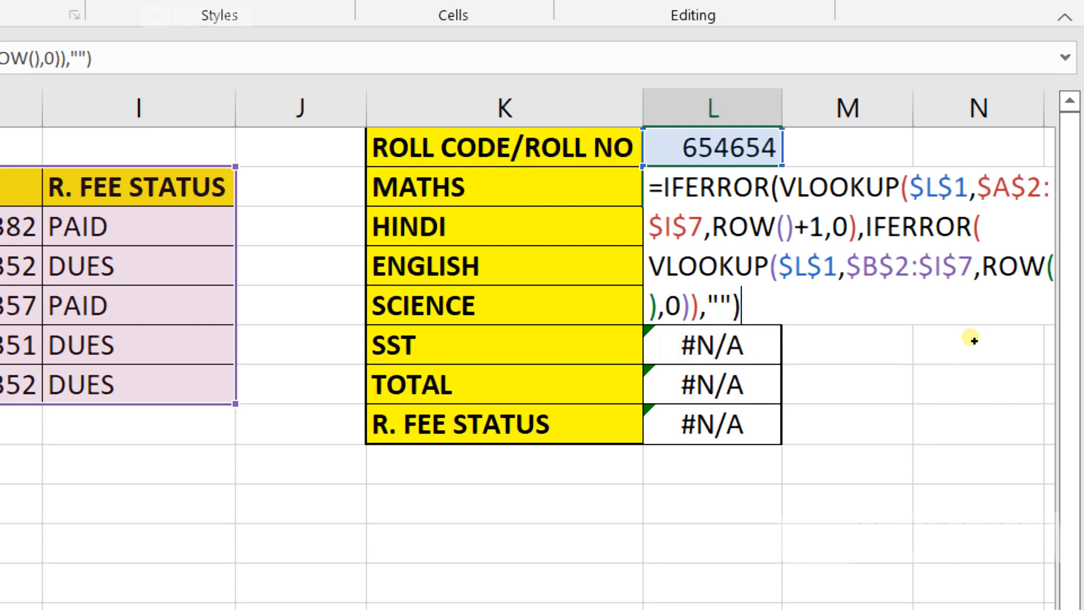
{"action": "key", "text": "Return"}
{"action": "key", "text": "Return"}
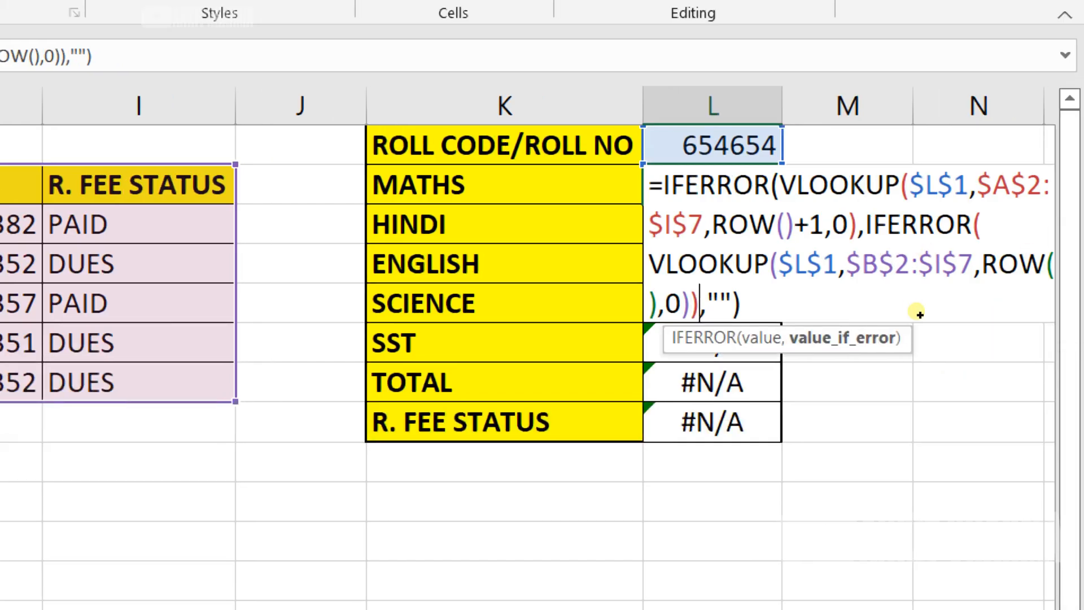
Step: Remove the extra parenthesis before the "" argument in L2's formula and commit it, accepting Excel's proposed correction
{"action": "key", "text": "Delete"}
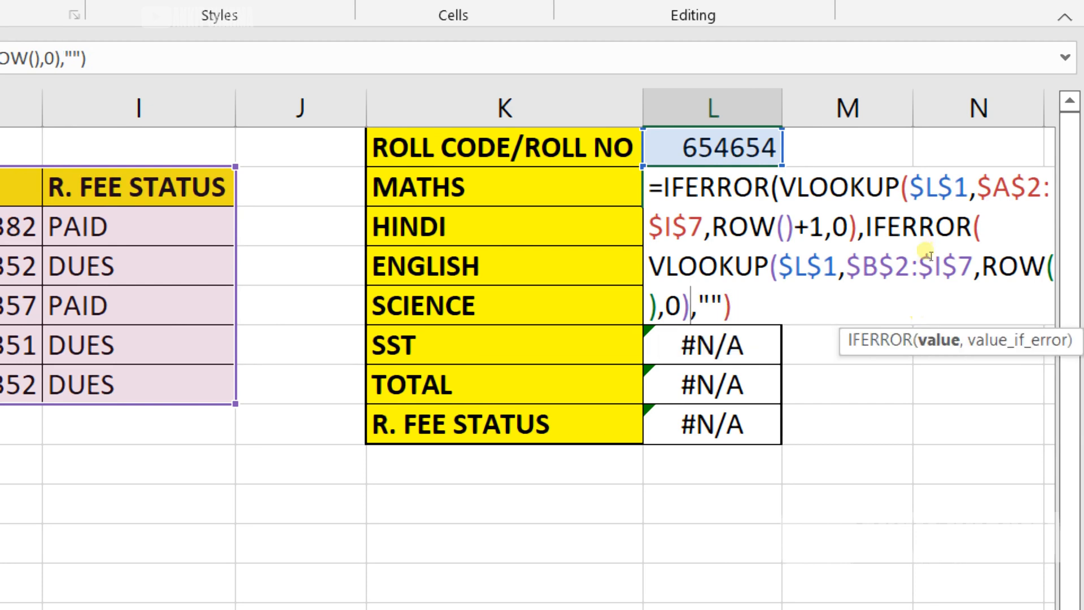
{"action": "key", "text": "End"}
{"action": "key", "text": "Return"}
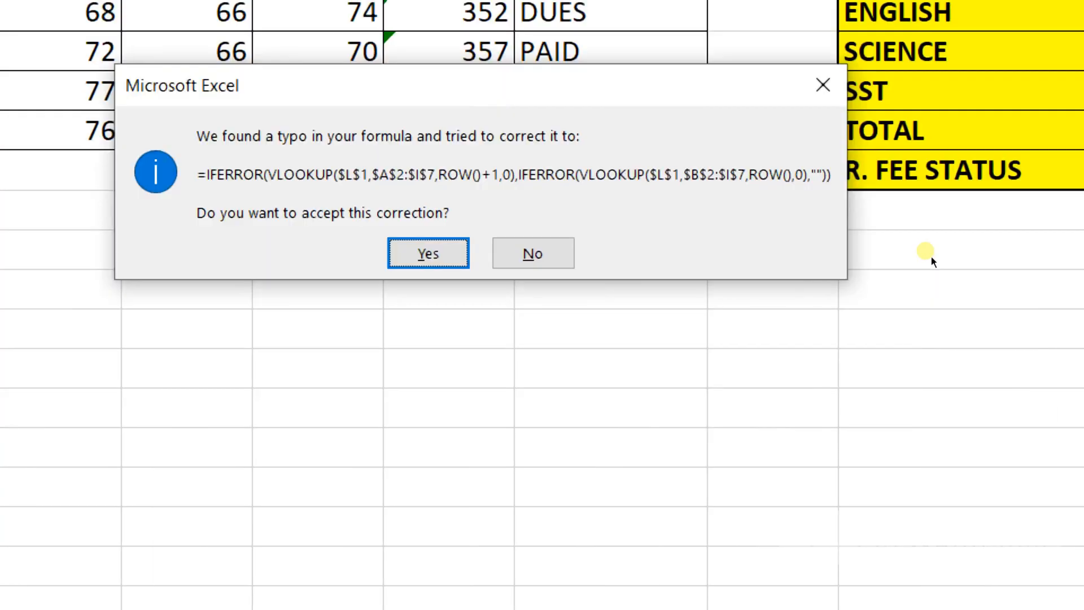
{"action": "key", "text": "Return"}
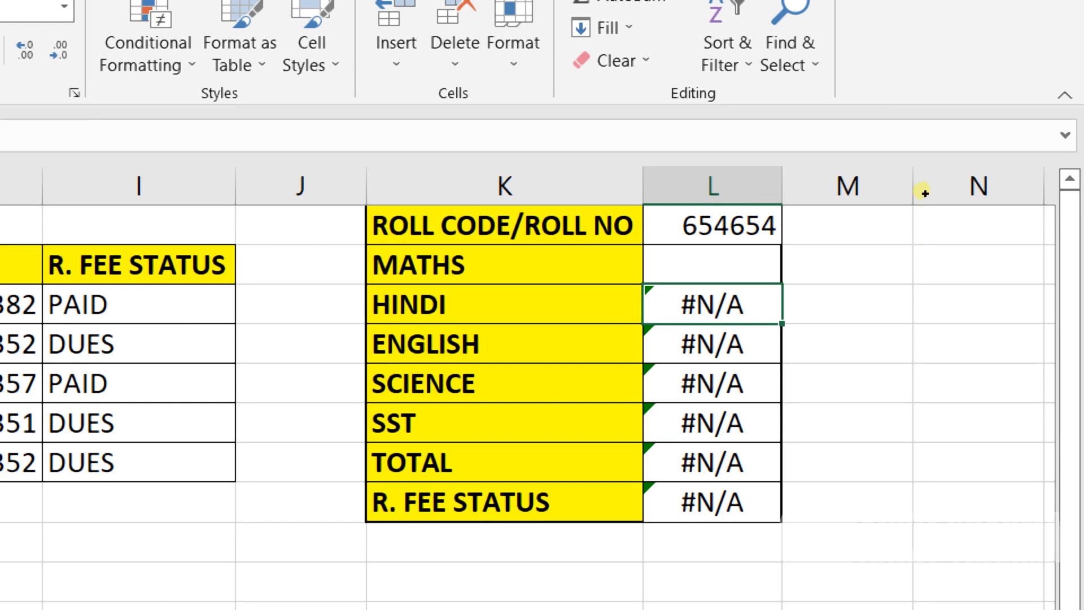
Step: Fill the corrected nested IFERROR formula from L2 down to the R. FEE STATUS row in L8
{"action": "key", "text": "Up"}
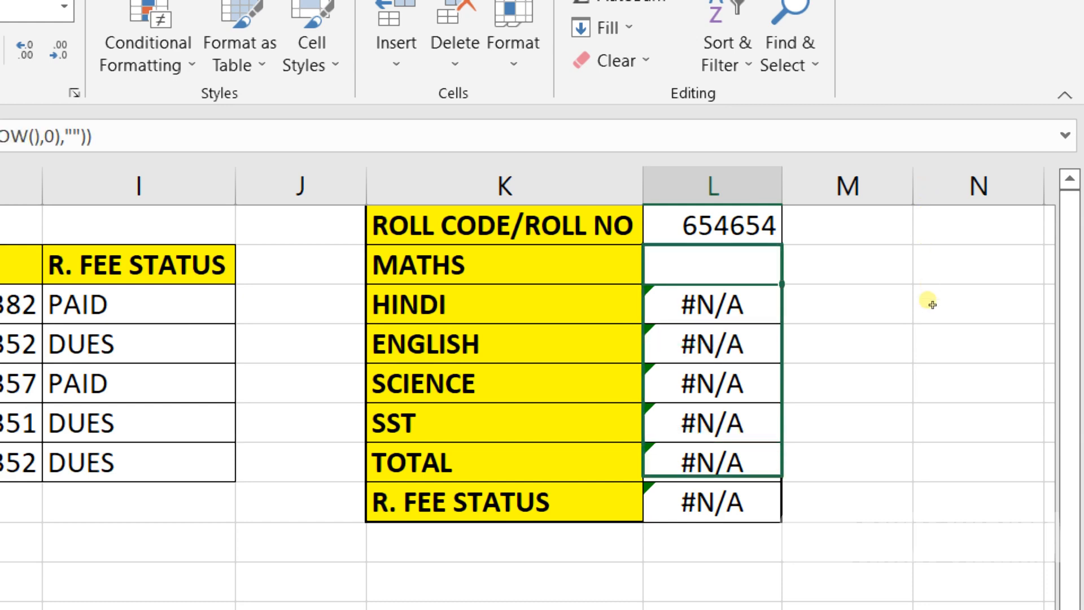
{"action": "key", "text": "ctrl+shift+Down"}
{"action": "key", "text": "ctrl+d"}
Step: Examine the nested IFERROR and VLOOKUP arguments in L2's formula and leave it as it is
{"action": "key", "text": "F2"}
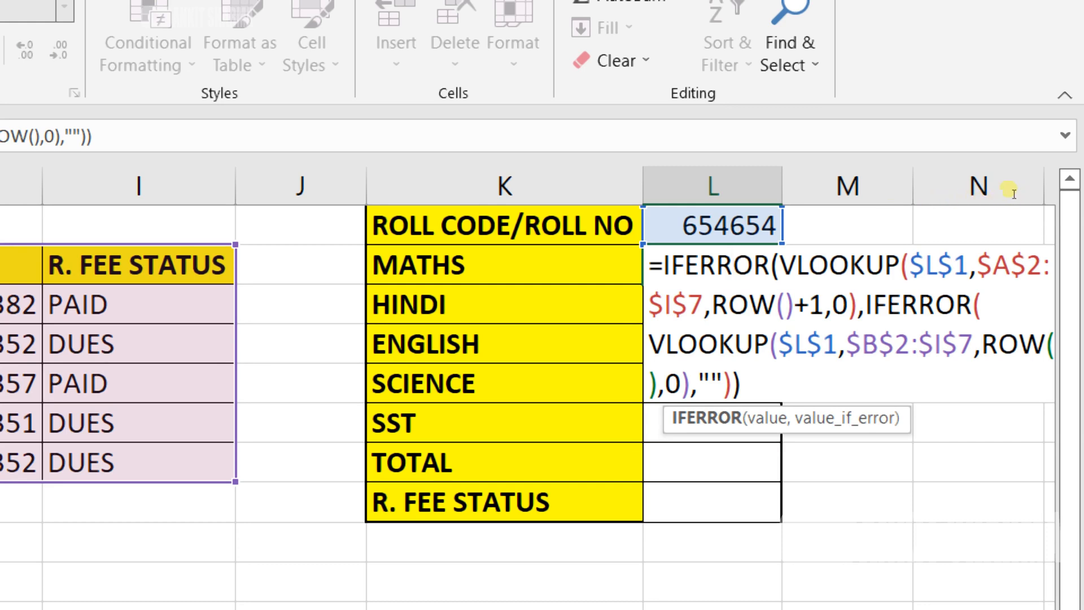
{"action": "left_click", "coordinate": [1012, 199]}
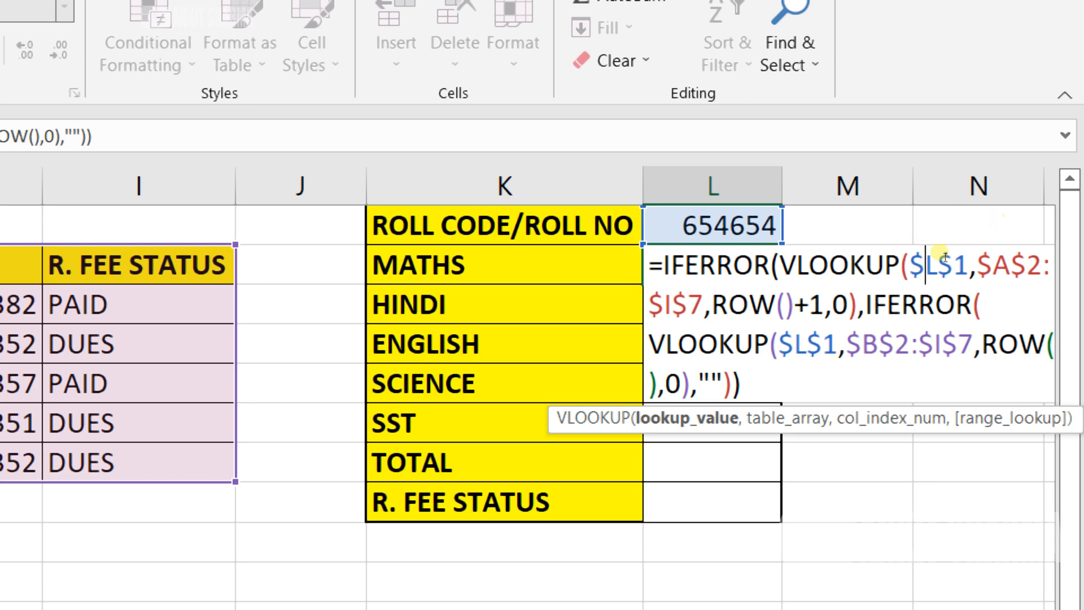
{"action": "key", "text": "Return"}
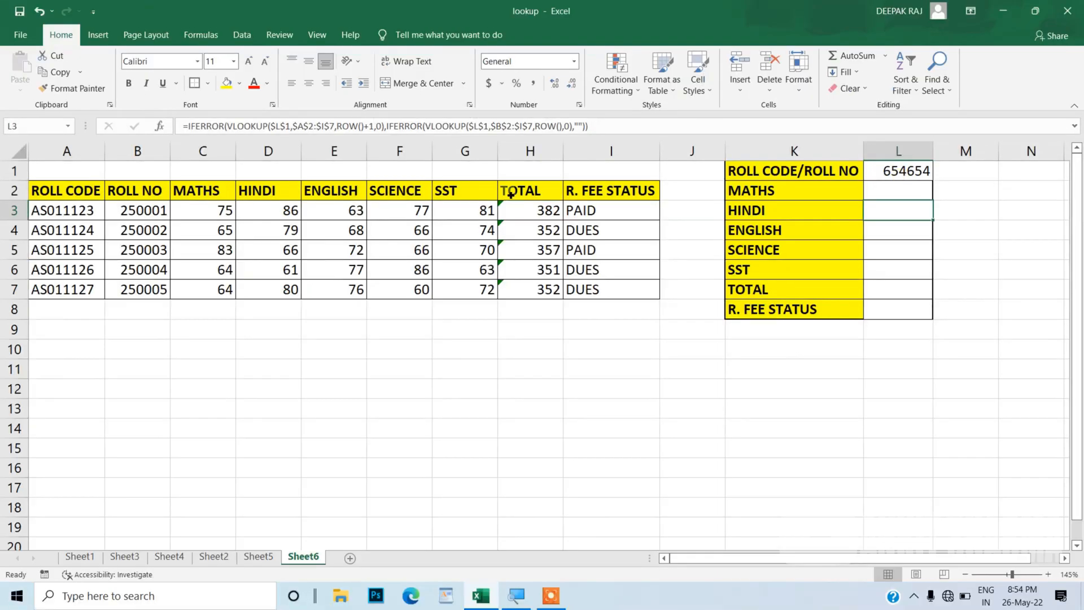
Step: Test the corrected lookup with a roll code by copying the code in A3 into L1
{"action": "left_click", "coordinate": [90, 210]}
{"action": "key", "text": "ctrl+c"}
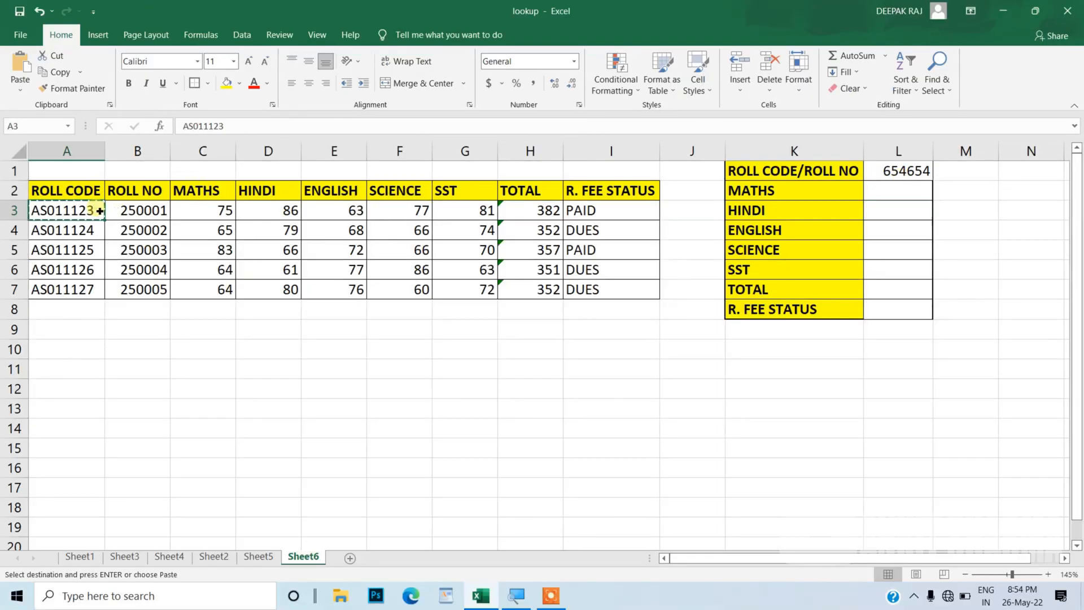
{"action": "left_click", "coordinate": [886, 171]}
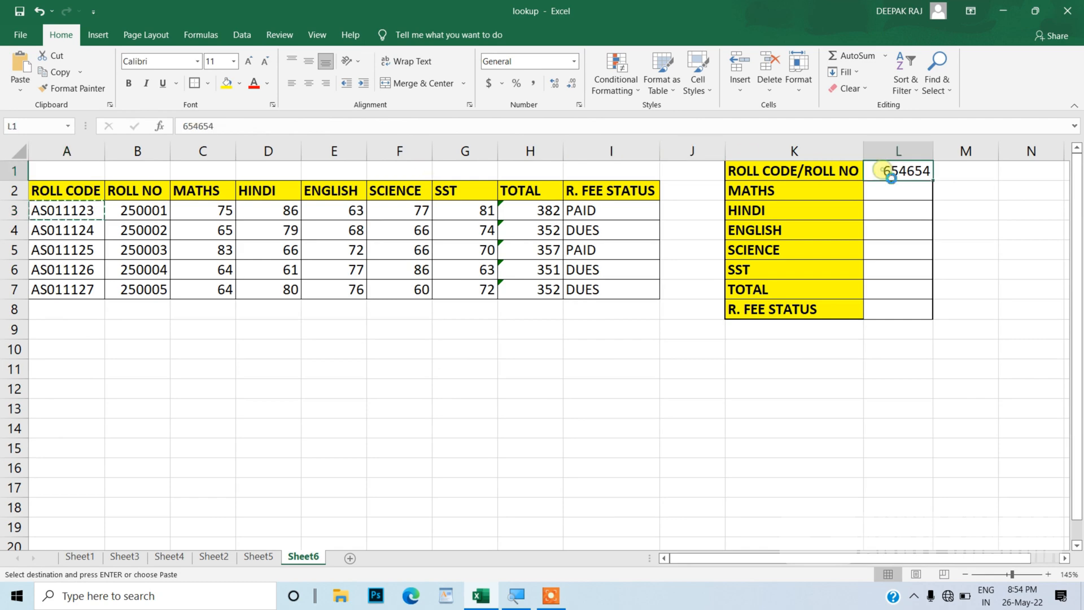
{"action": "key", "text": "ctrl+v"}
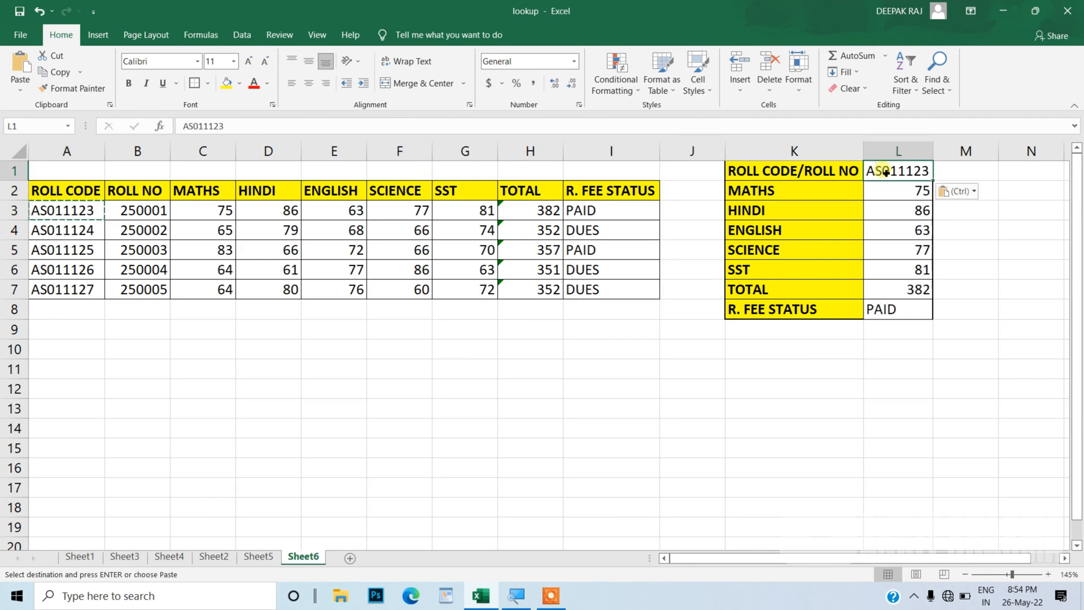
Step: Test the corrected lookup with a roll number by copying the number in B4 into L1
{"action": "left_click", "coordinate": [156, 236]}
{"action": "key", "text": "ctrl+c"}
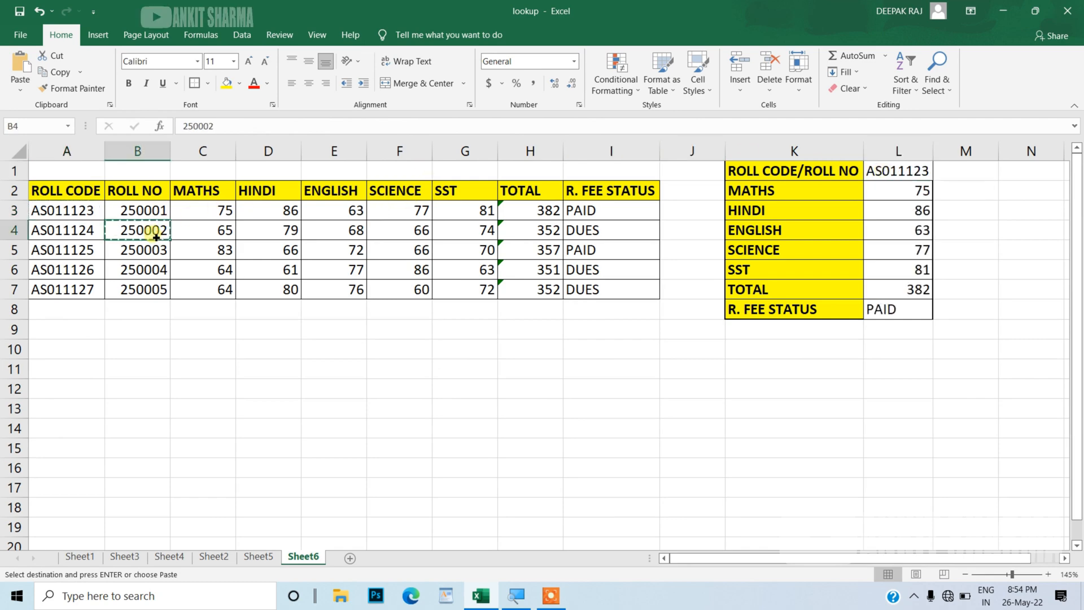
{"action": "left_click", "coordinate": [911, 171]}
{"action": "key", "text": "ctrl+v"}
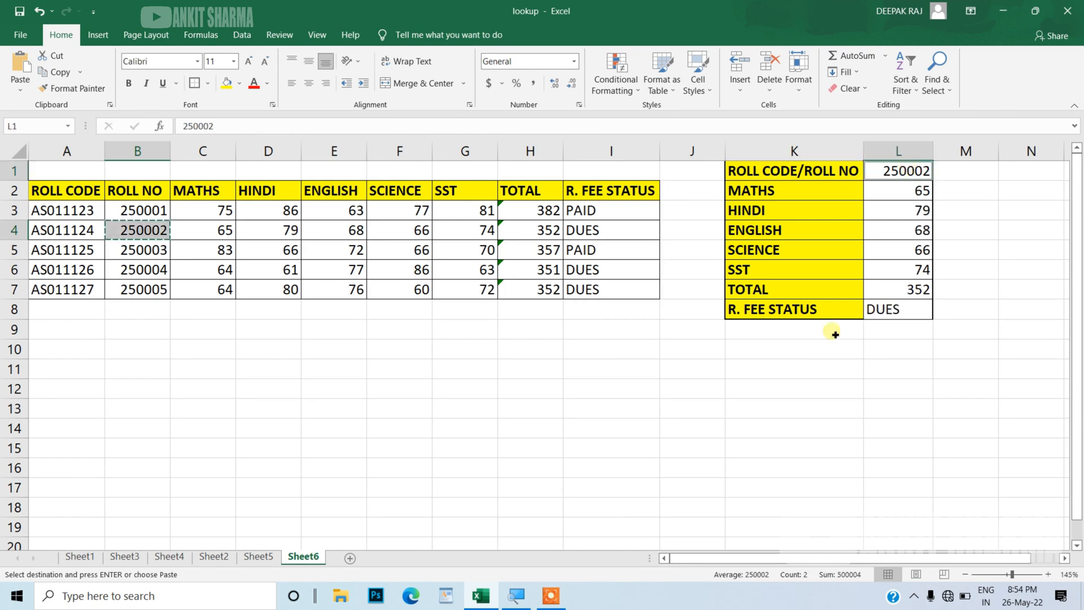
{"action": "left_click", "coordinate": [786, 366]}
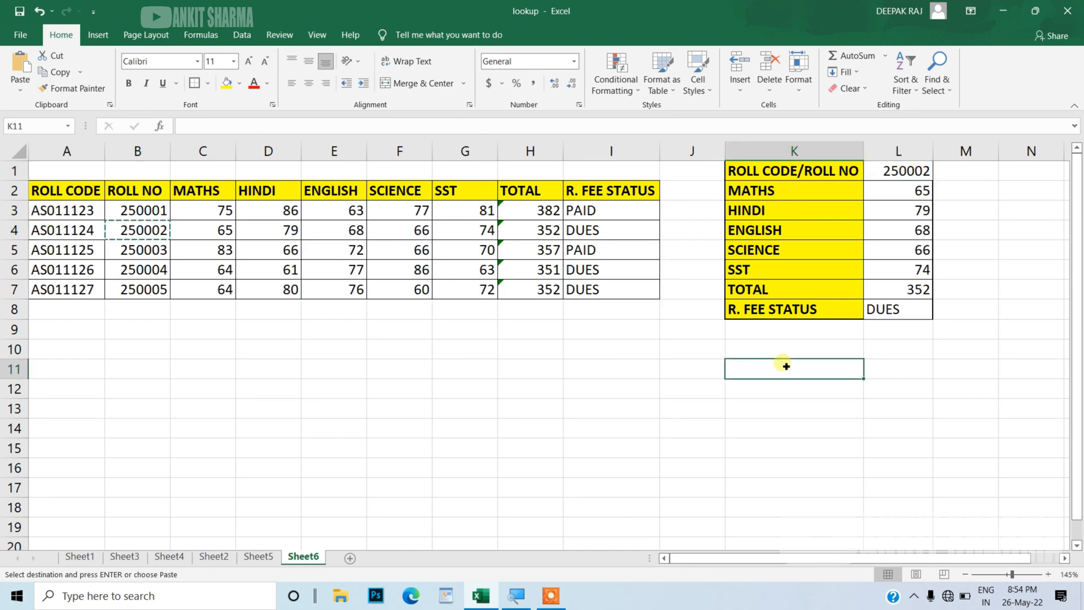